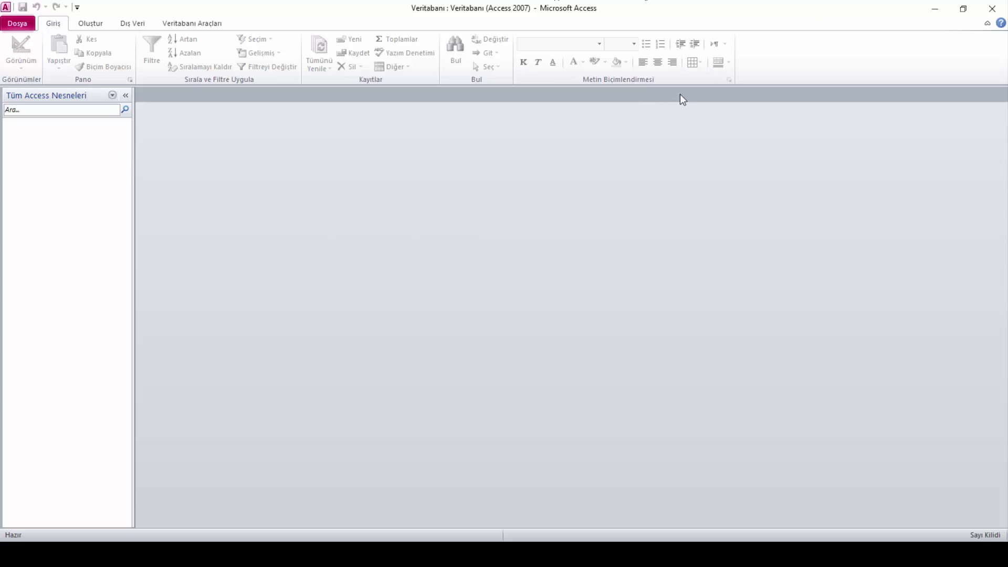
Open the File Info page for Veritabanı.accdb, showing compact/repair and encryption options
click(18, 23)
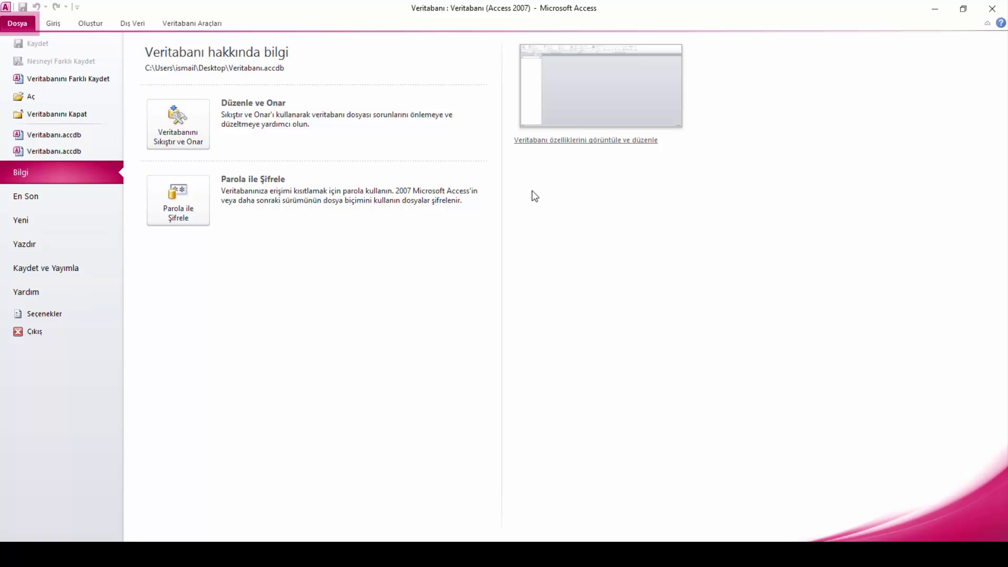
Leave the Info page via the Giriş tab to reach the empty Veritabanı workspace
click(57, 28)
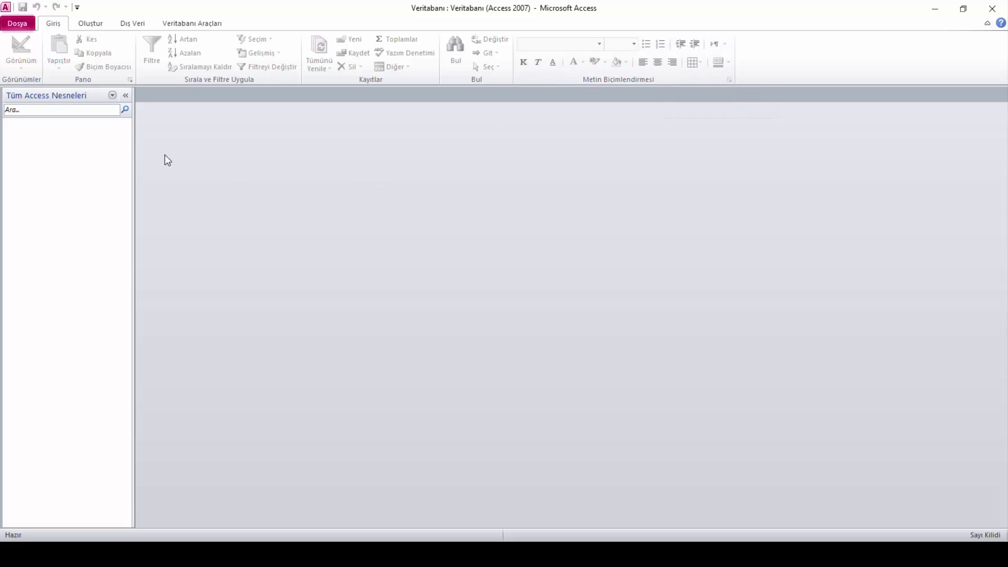
Switch the ribbon to the Oluştur tab with table, query, form and report tools
click(92, 24)
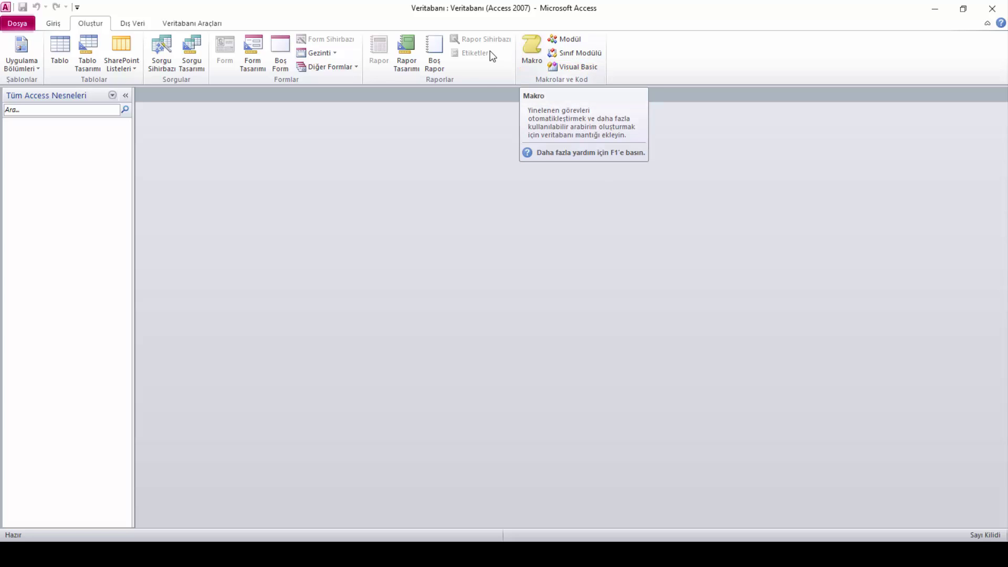
click(132, 23)
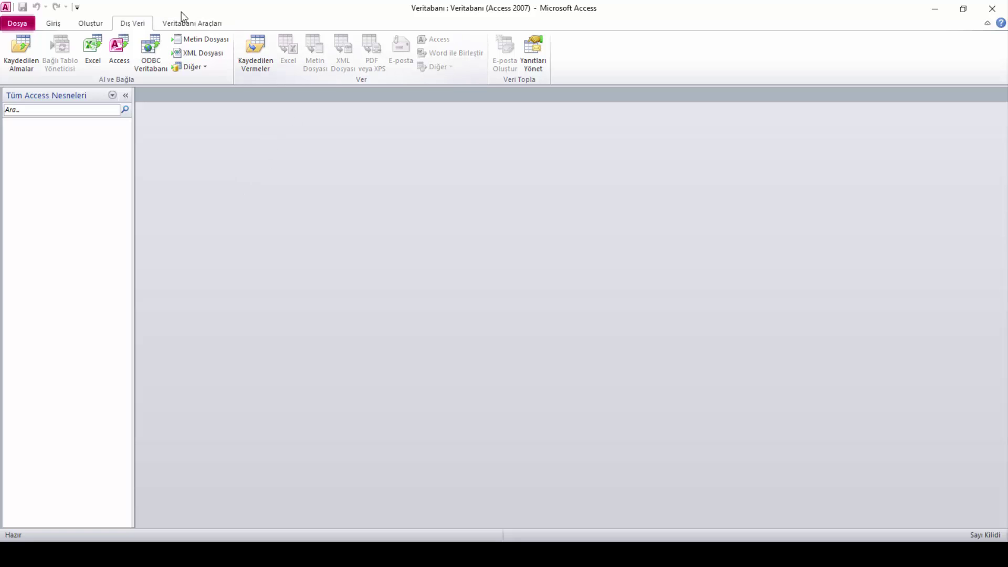
click(190, 25)
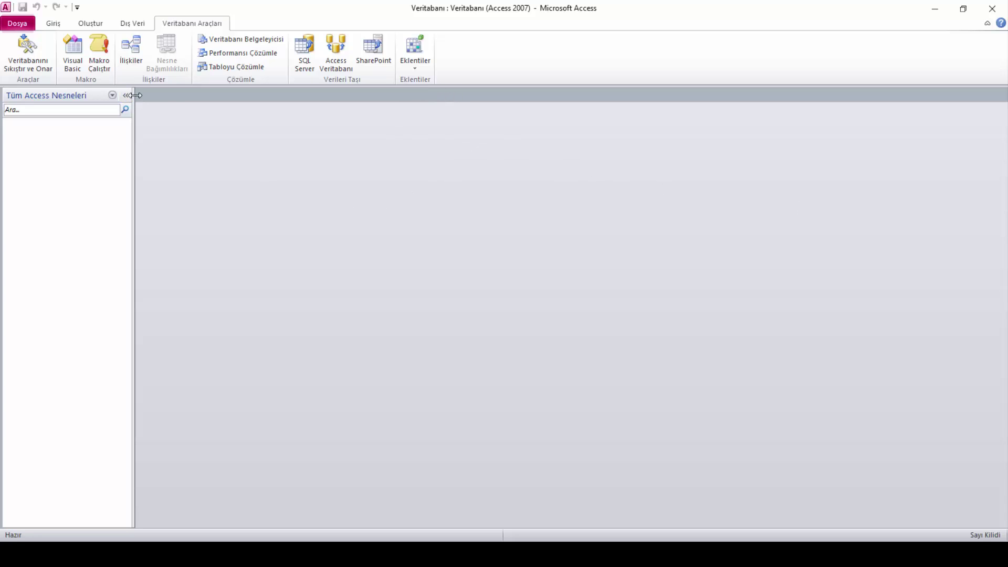
click(90, 24)
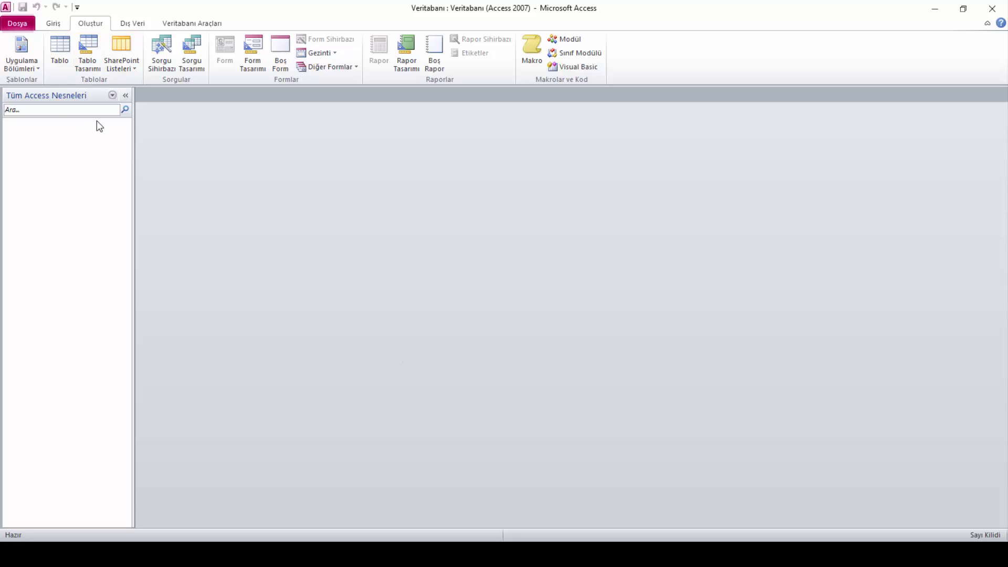
click(112, 95)
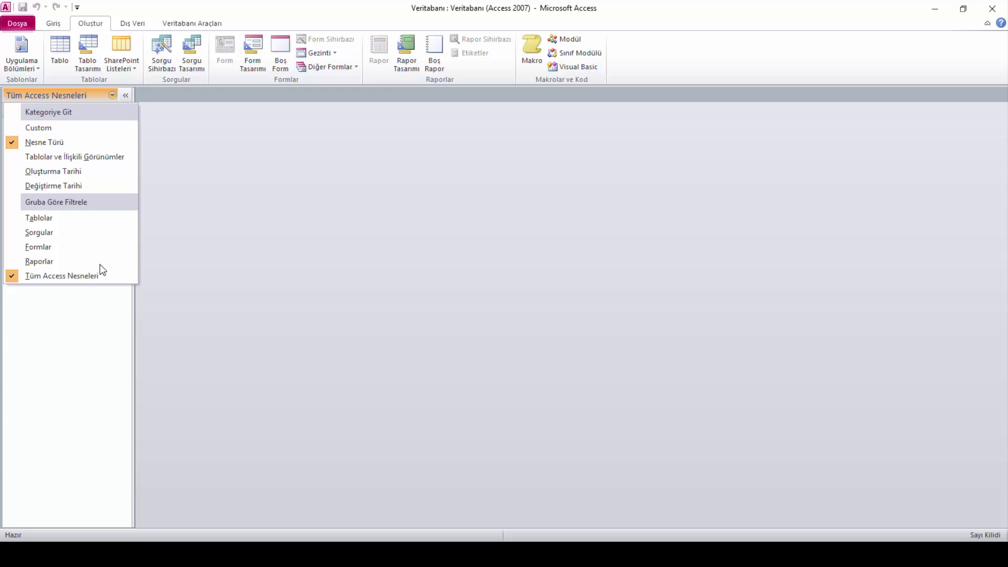
click(50, 146)
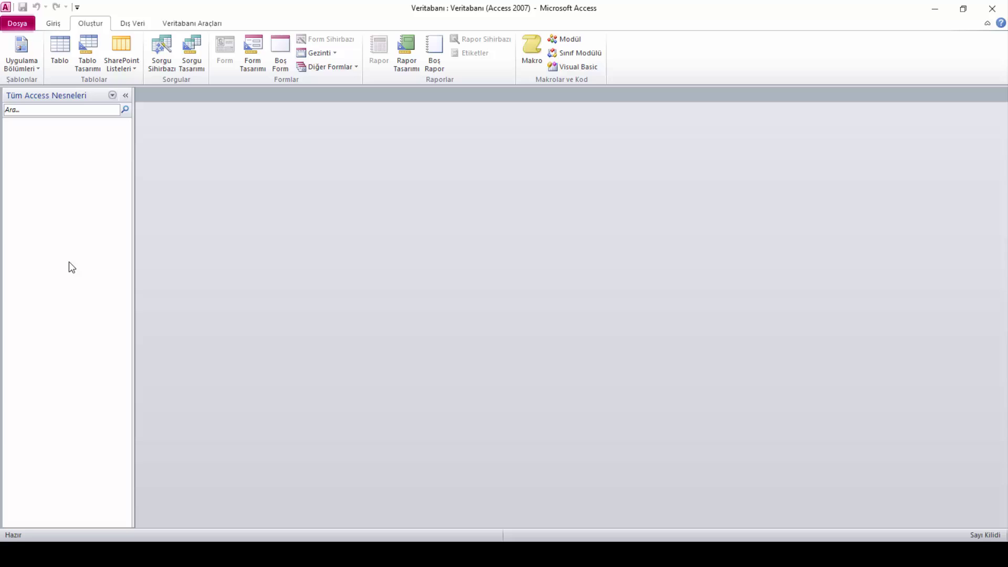
click(74, 110)
click(125, 95)
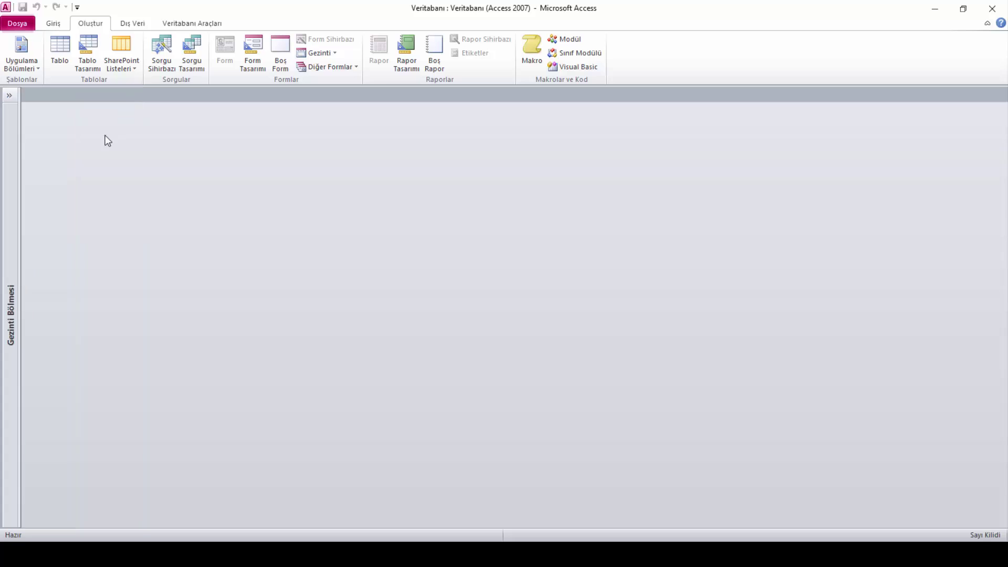
click(9, 95)
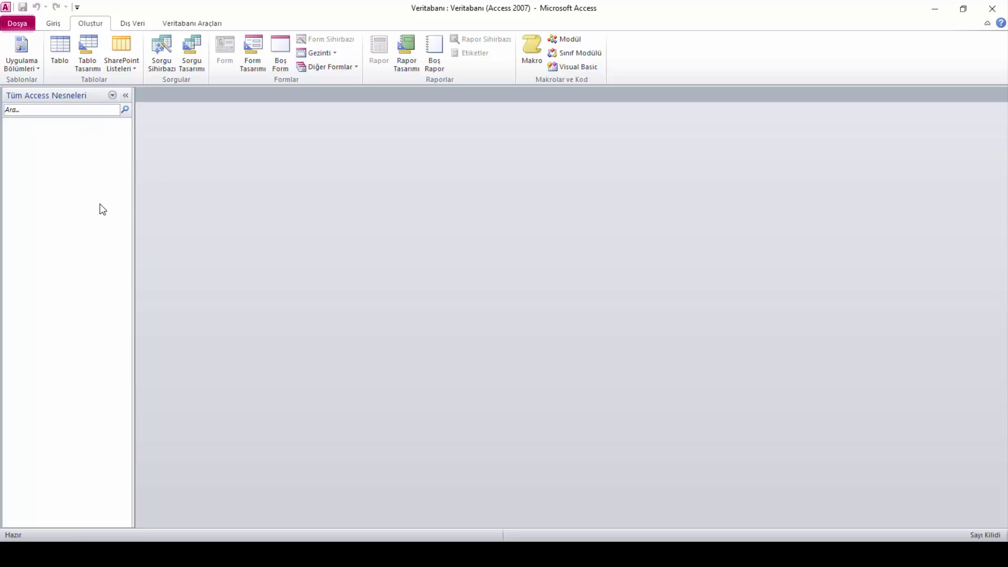
click(126, 95)
click(8, 94)
Create a new blank table, Tablo1, containing only the Kimlik field
click(57, 70)
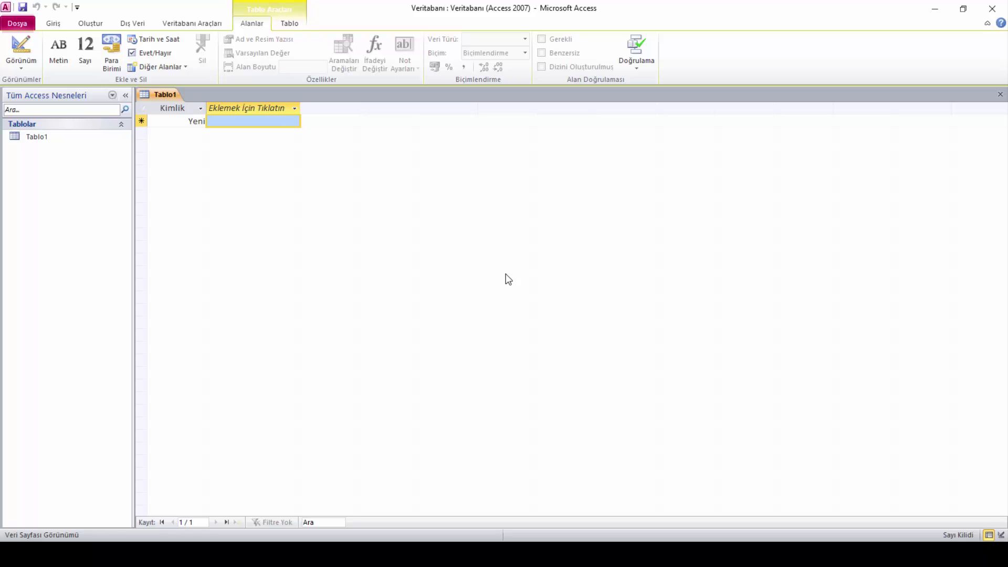
Switch Tablo1 to Tasarım Görünümü, bringing up the Farklı Kaydet naming prompt
right_click(165, 96)
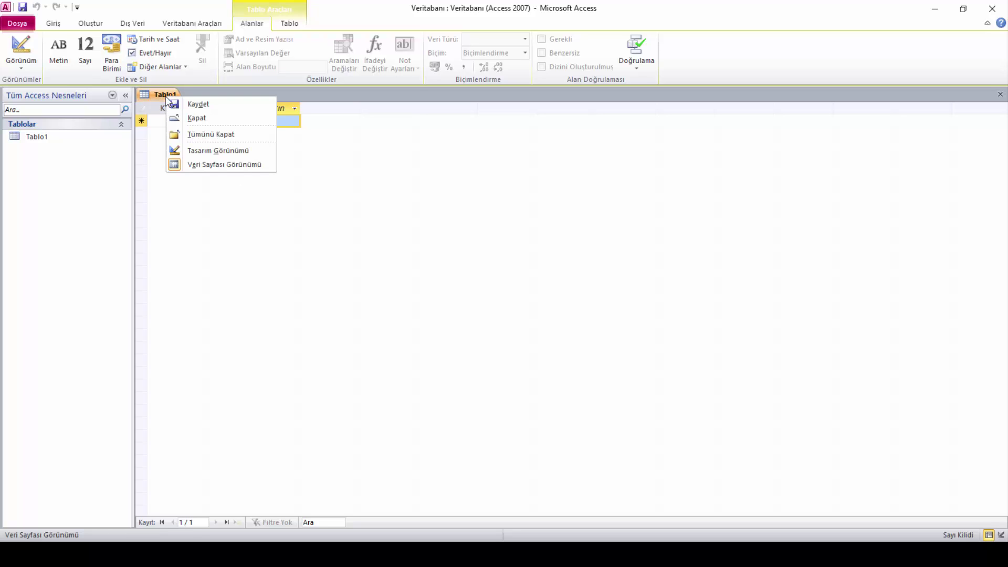
click(205, 165)
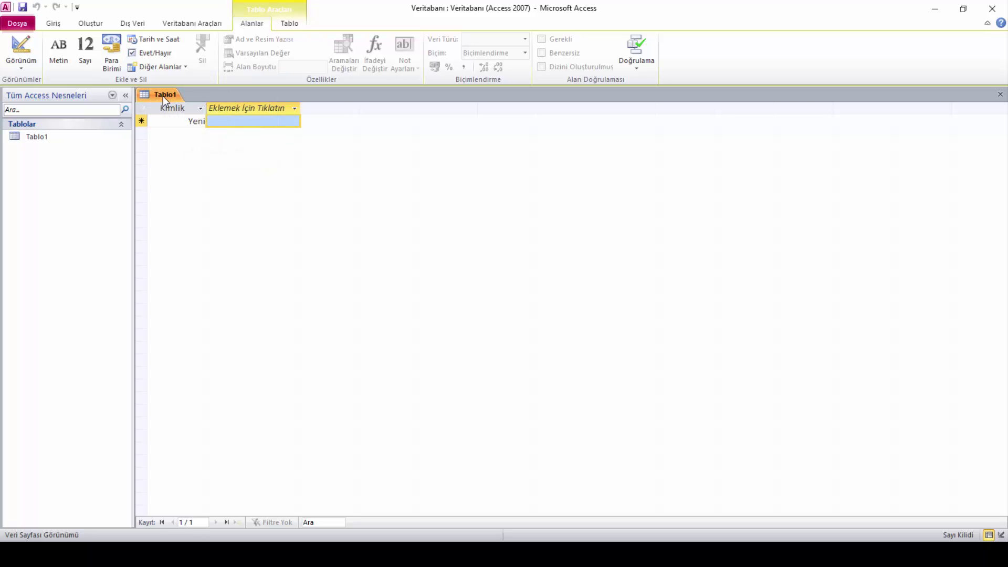
right_click(163, 97)
click(209, 165)
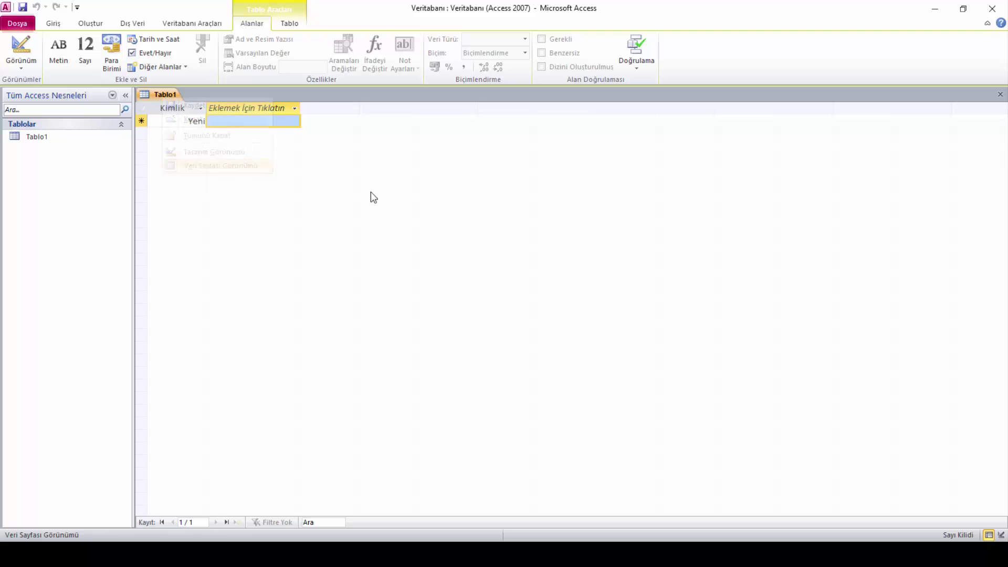
right_click(154, 97)
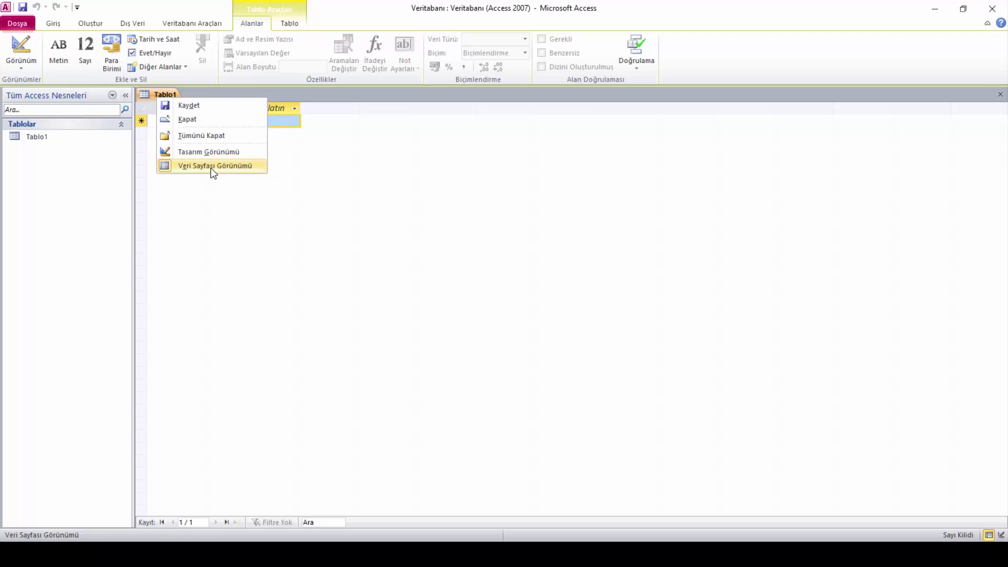
click(211, 168)
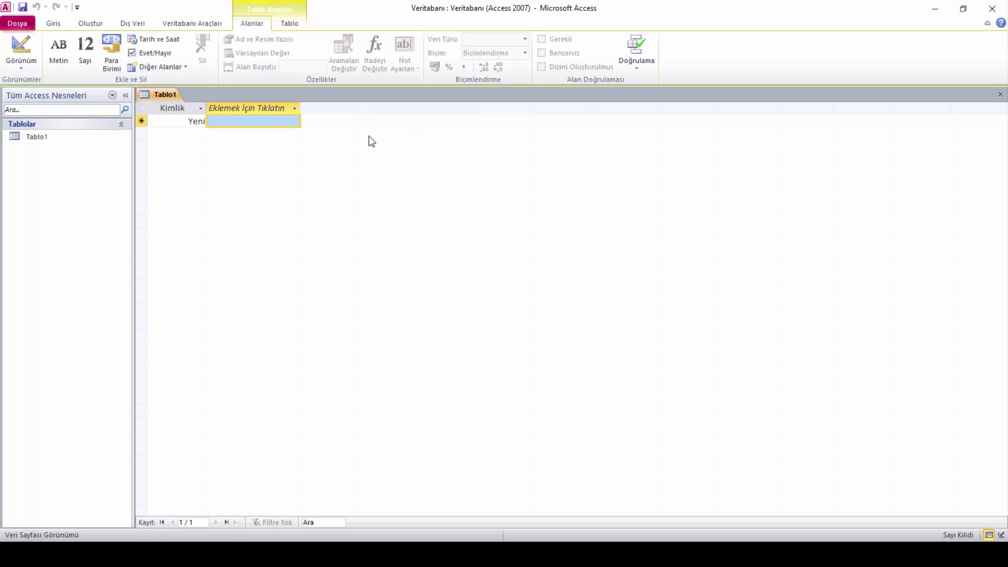
right_click(166, 97)
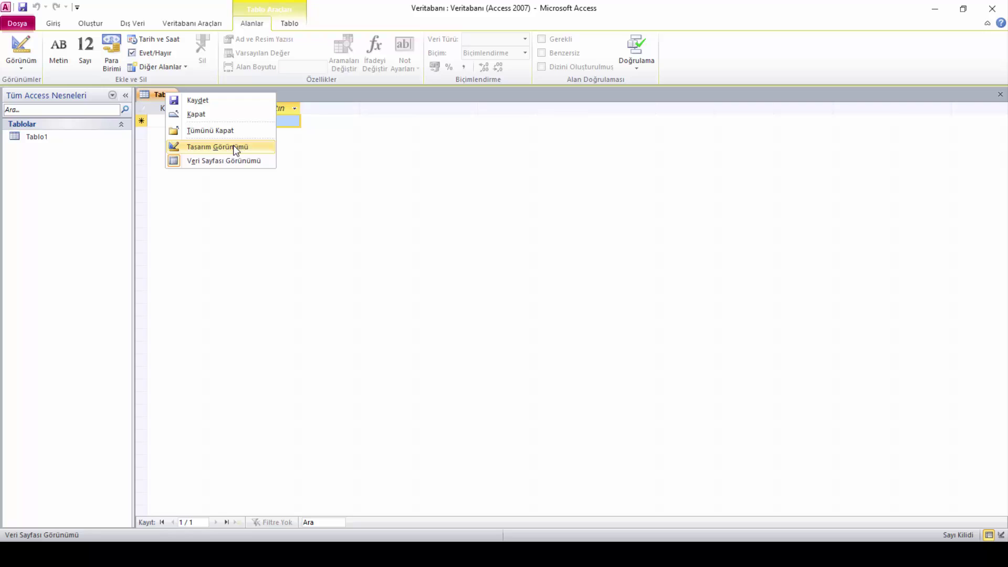
click(233, 146)
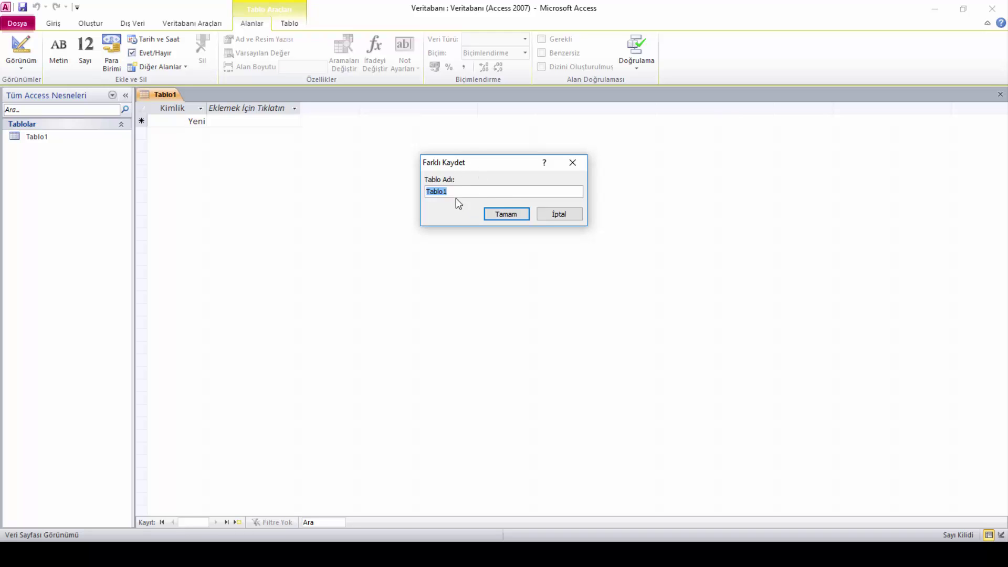
Cancel the prompt, then save Tablo1 from its tab menu, entering tablo_ogrenciler as the name
click(567, 217)
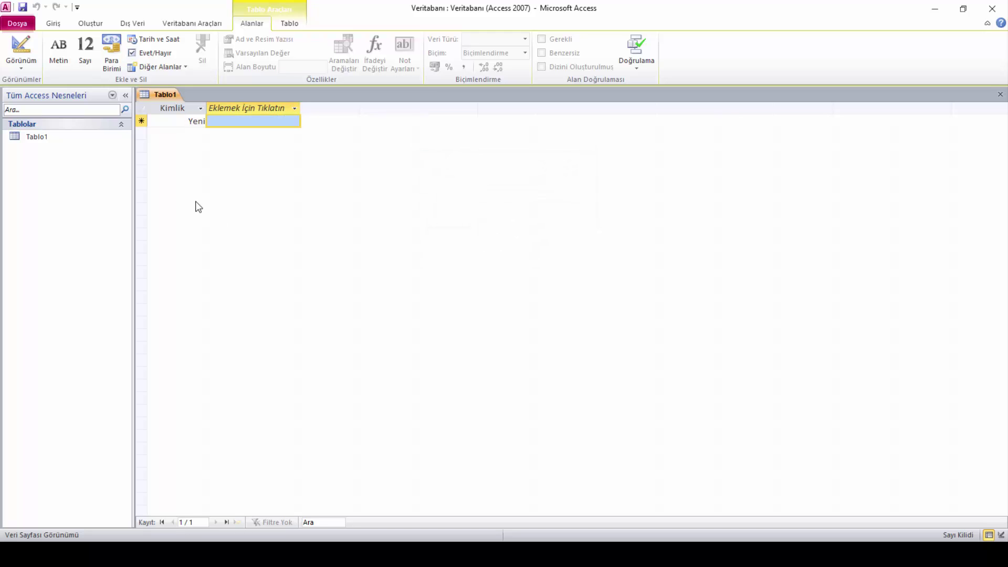
right_click(162, 98)
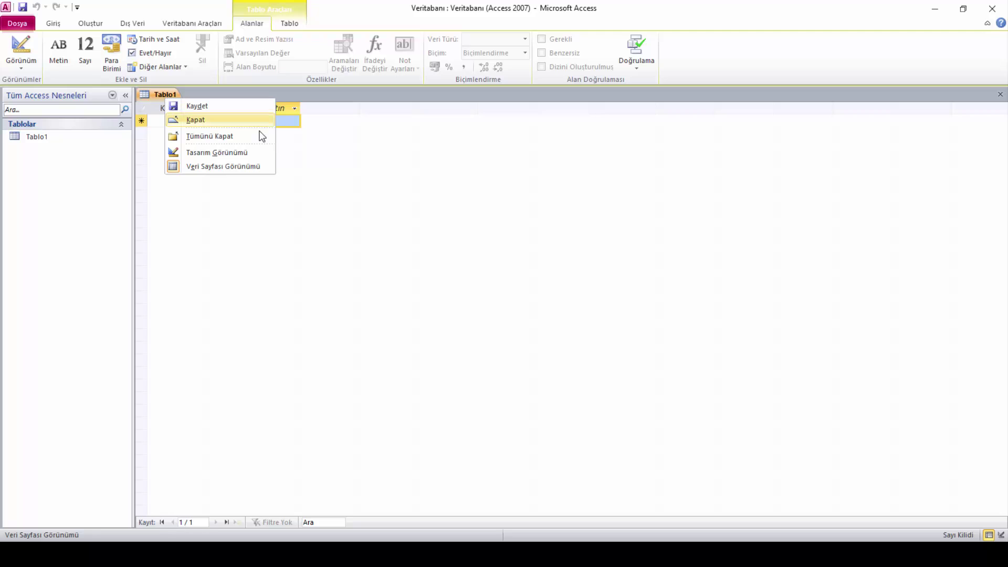
click(203, 110)
text(ta)
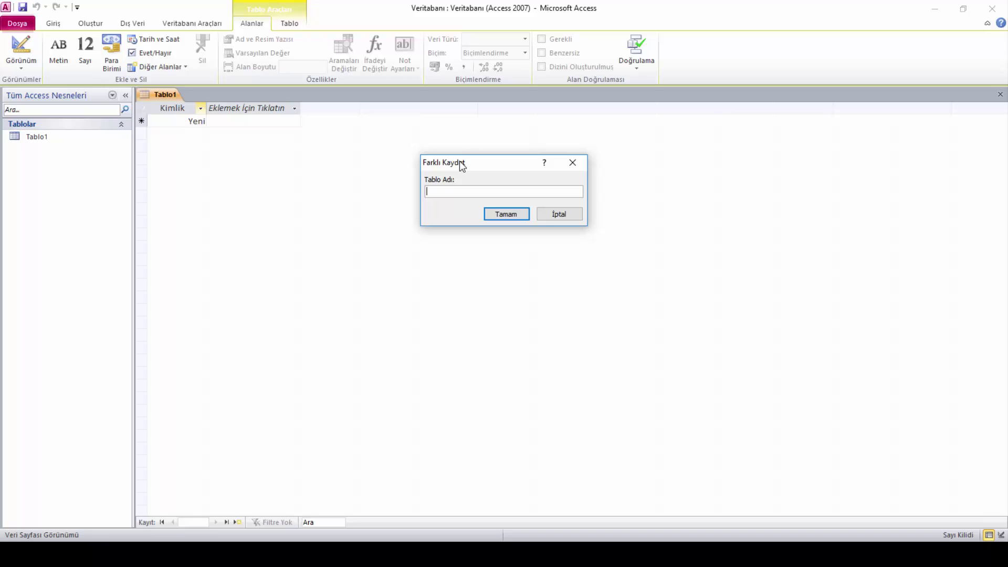
text(tablo_ogrenciler)
click(461, 191)
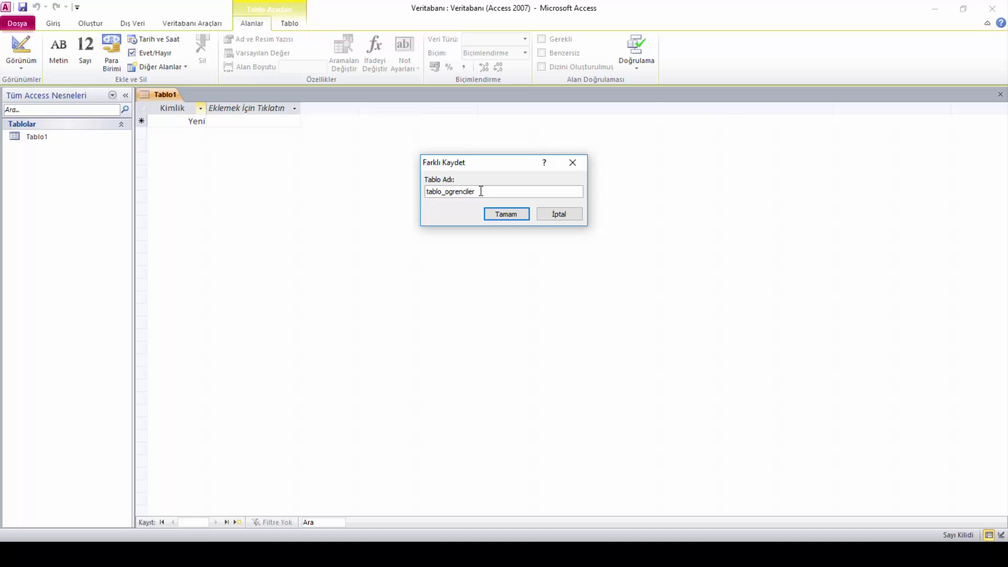
Confirm tablo_ogrenciler, close its tab, and reopen it from Tablolar in datasheet view
click(504, 215)
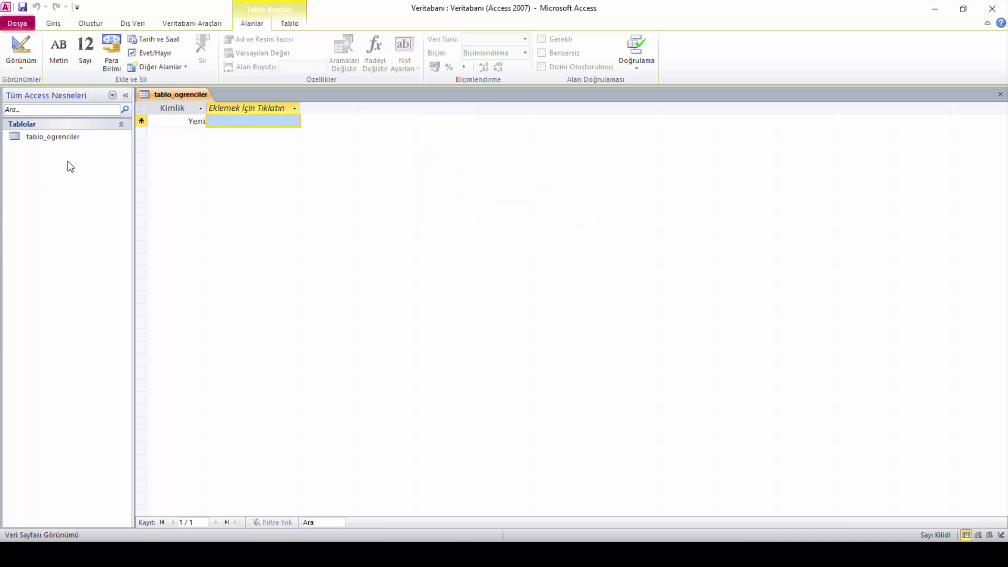
click(999, 94)
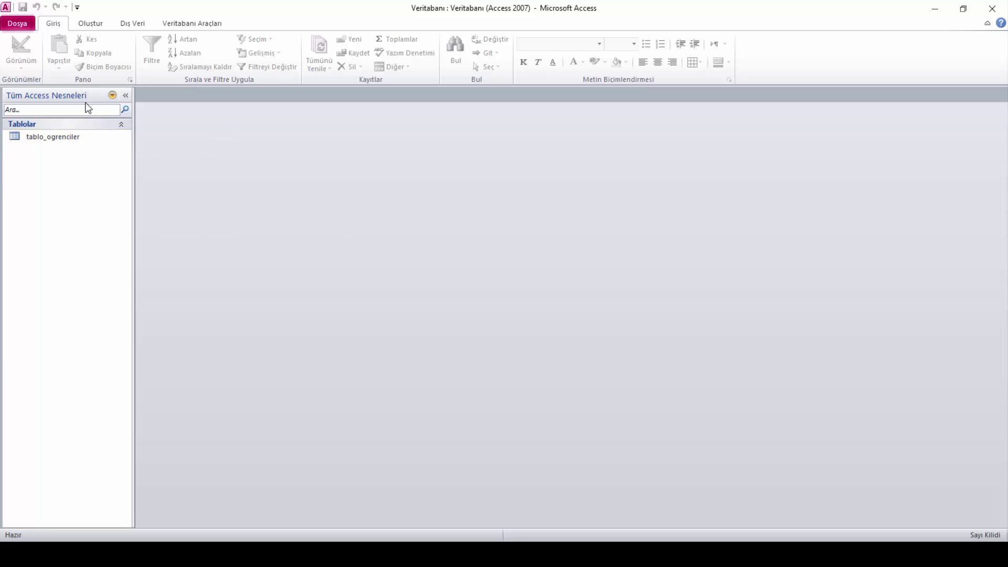
double_click(65, 135)
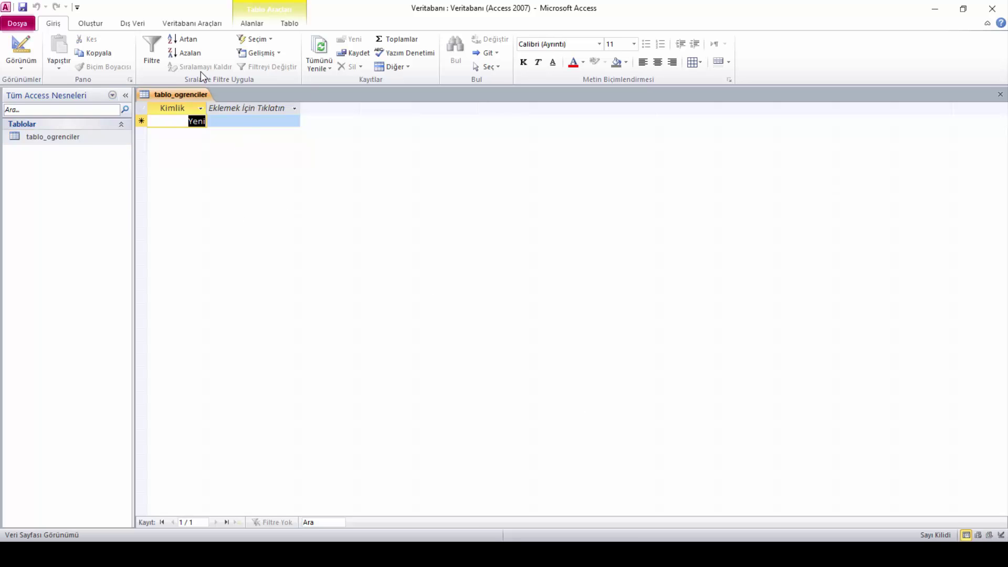
right_click(190, 91)
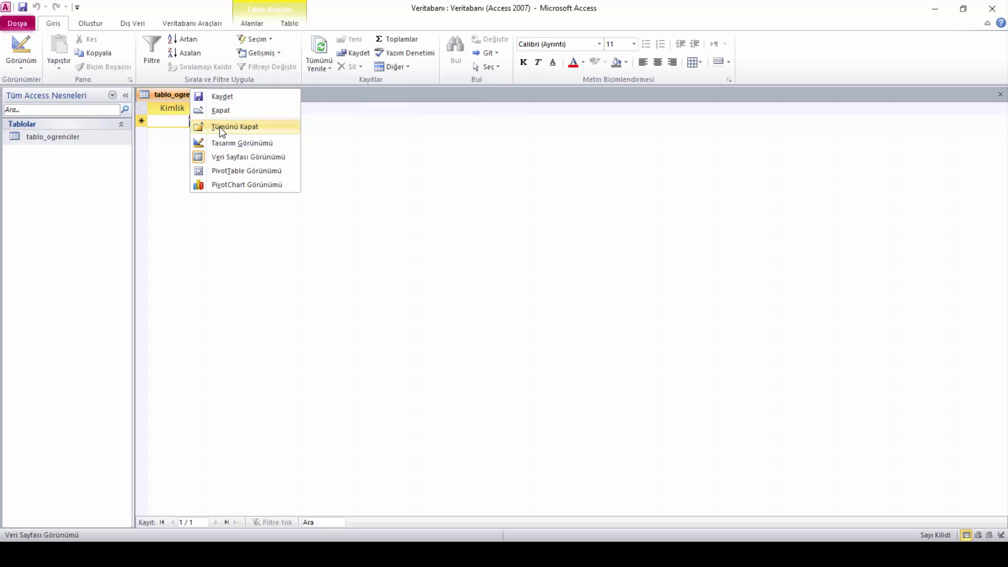
click(247, 156)
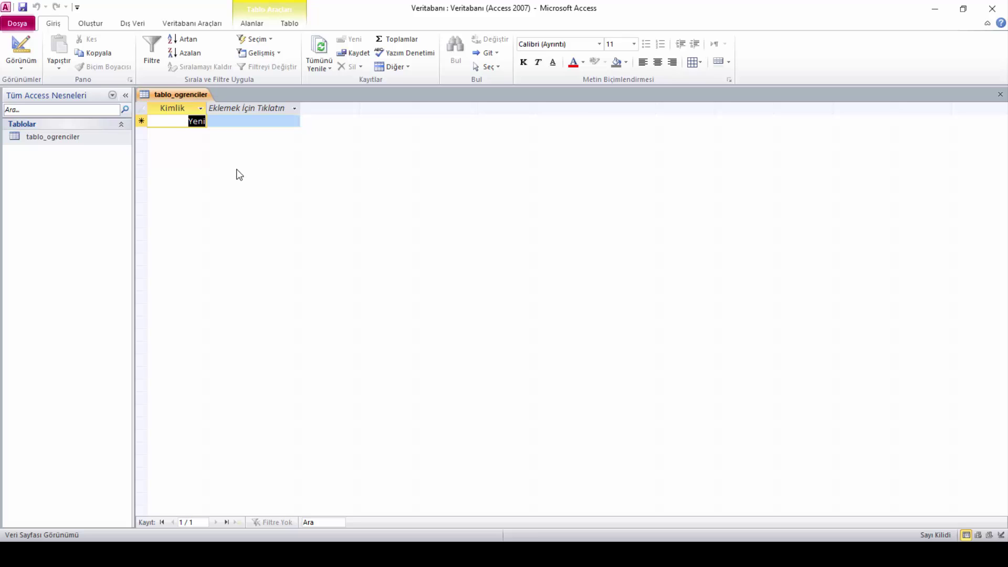
right_click(192, 90)
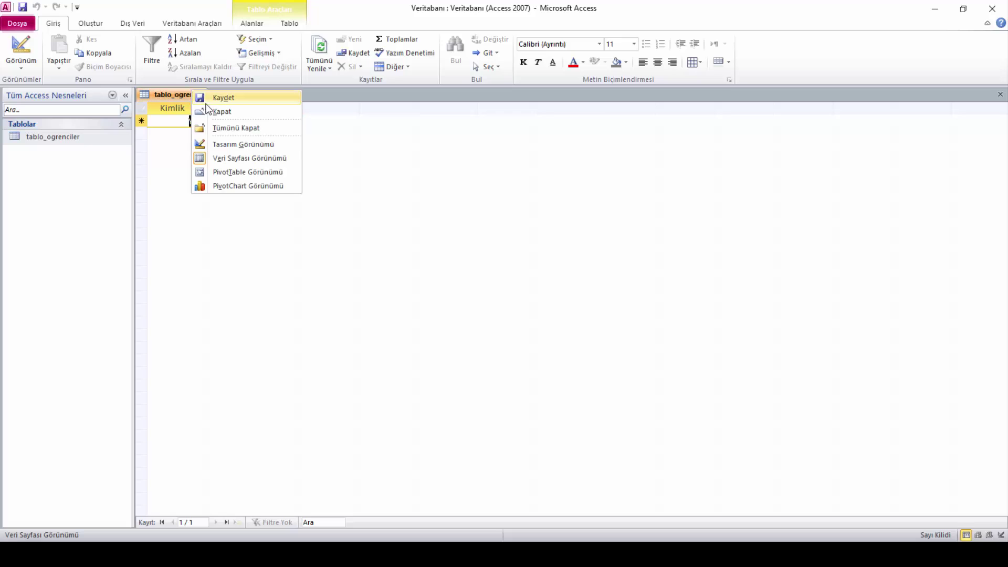
click(228, 147)
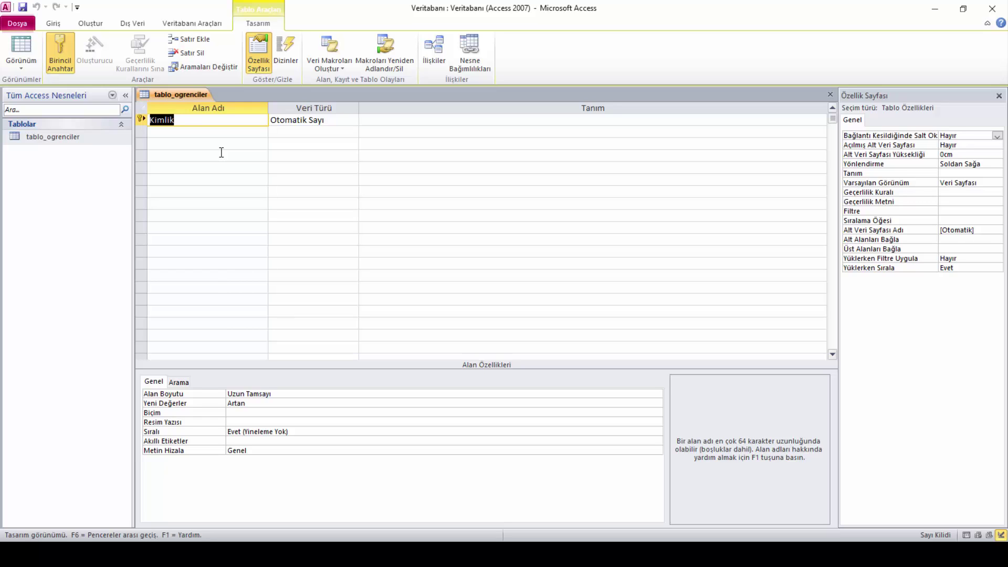
right_click(188, 98)
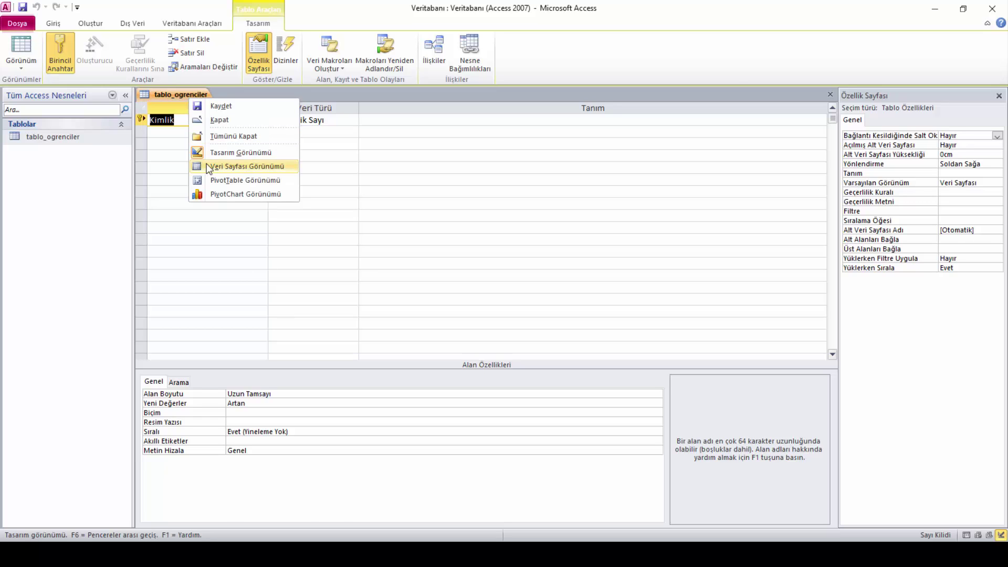
click(234, 165)
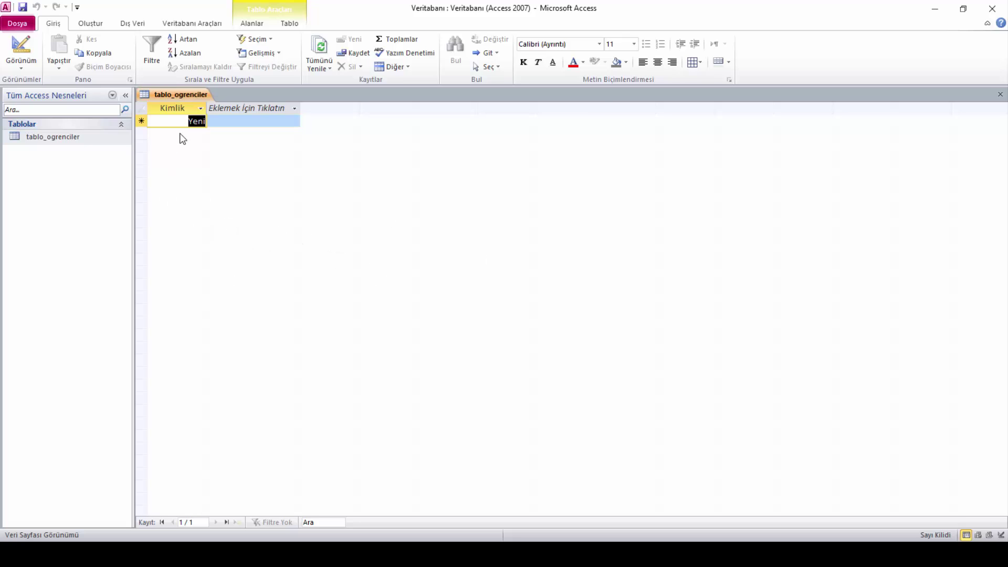
right_click(199, 98)
click(235, 155)
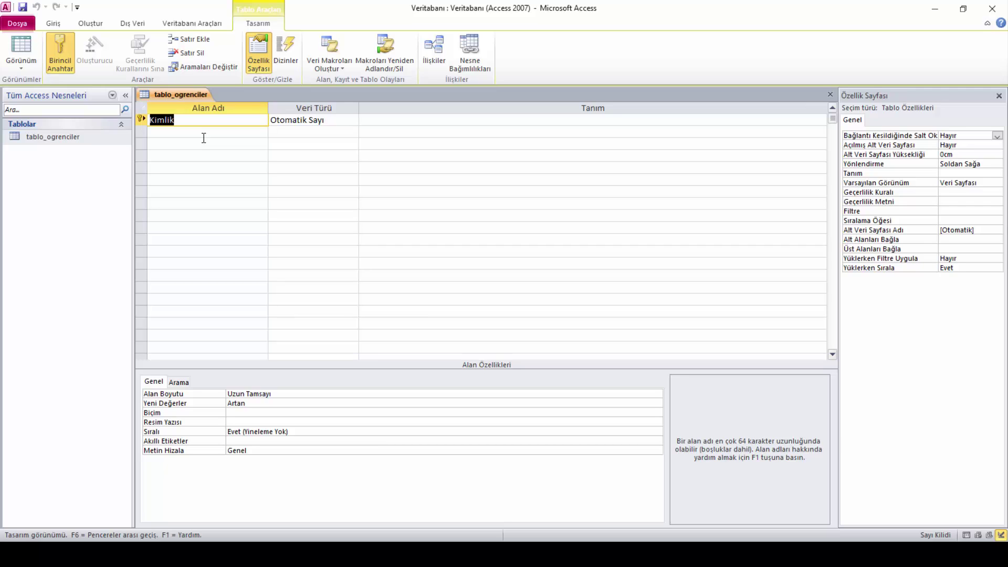
Rename the Kimlik field to Numara
click(221, 133)
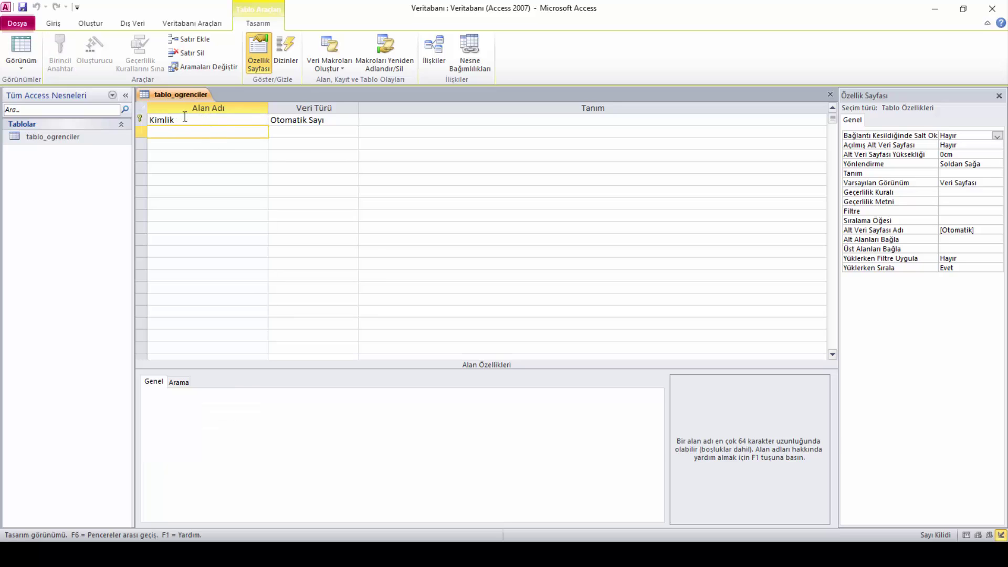
click(184, 117)
click(215, 134)
double_click(183, 121)
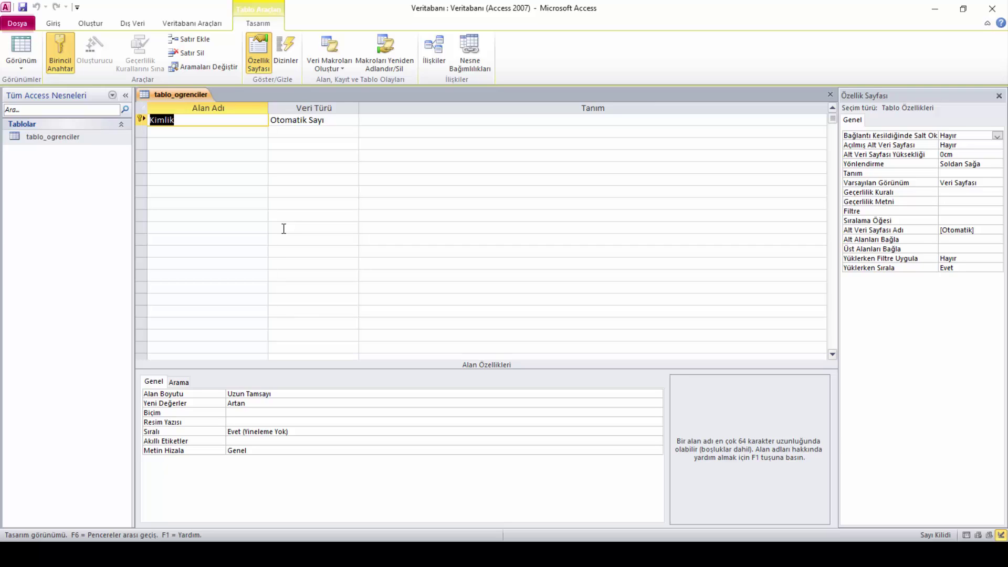
text(Numara)
Make Numara the primary key and check its Otomatik Sayı, Uzun Tamsayı properties
click(314, 119)
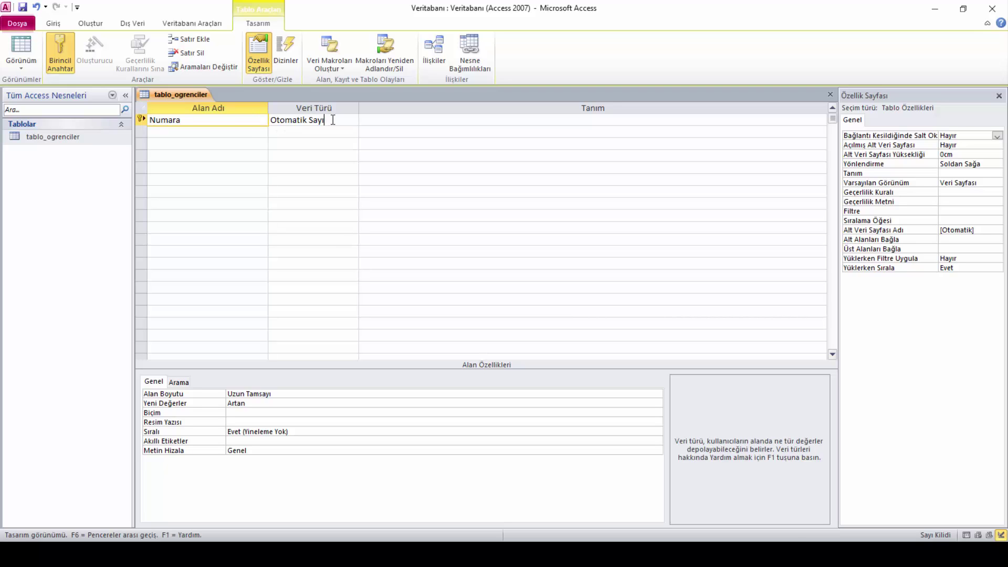
click(226, 131)
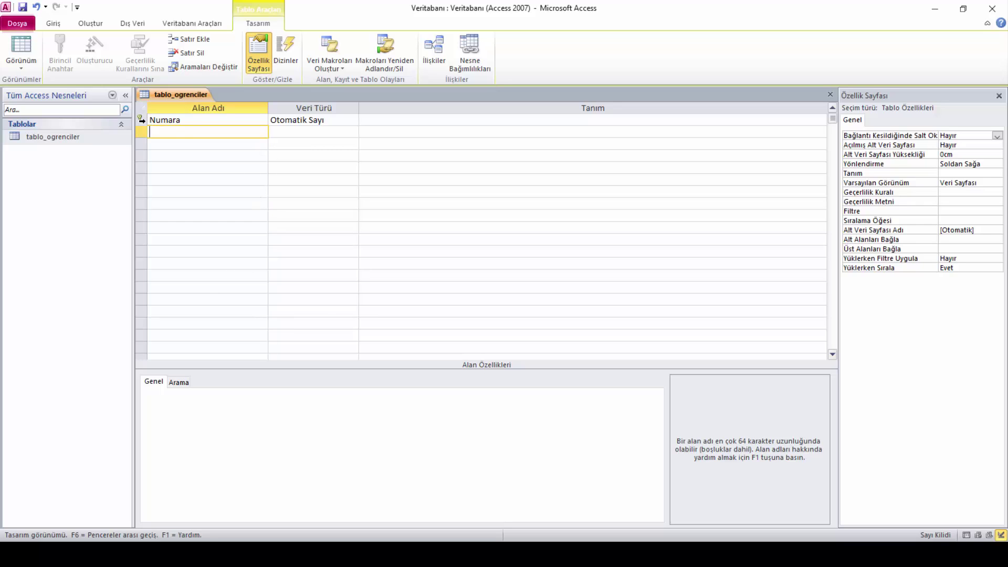
click(181, 122)
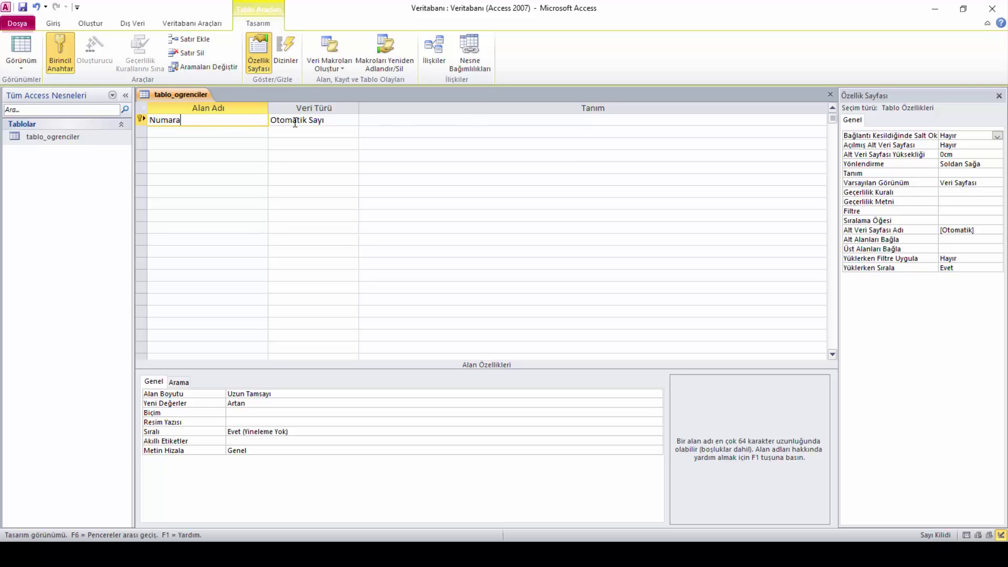
click(61, 61)
click(217, 133)
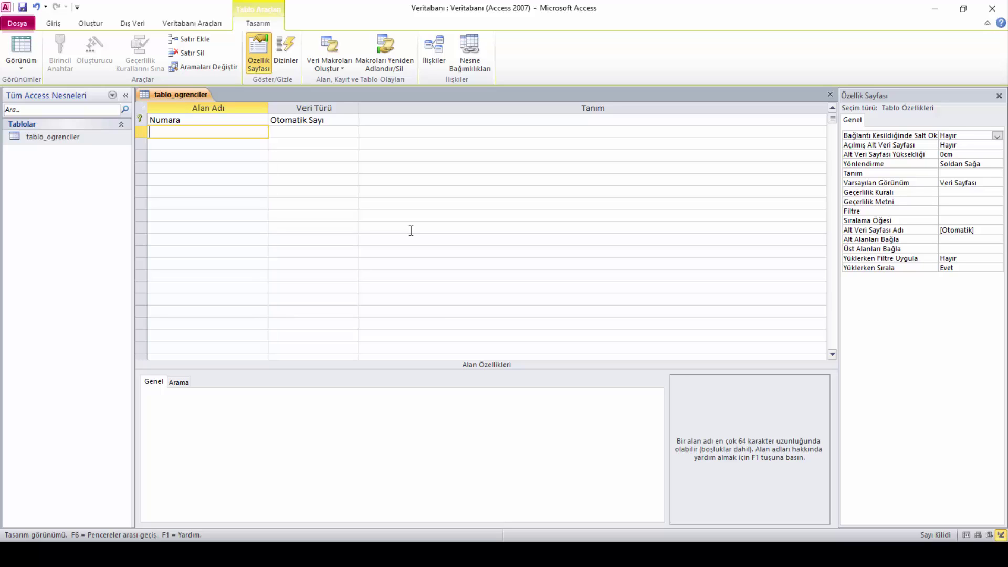
click(340, 120)
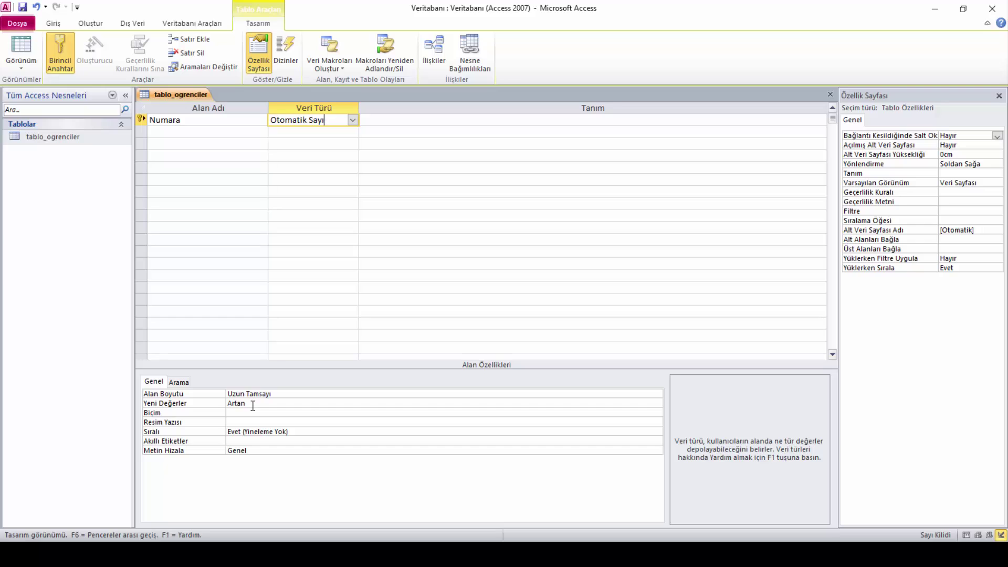
click(290, 405)
click(657, 403)
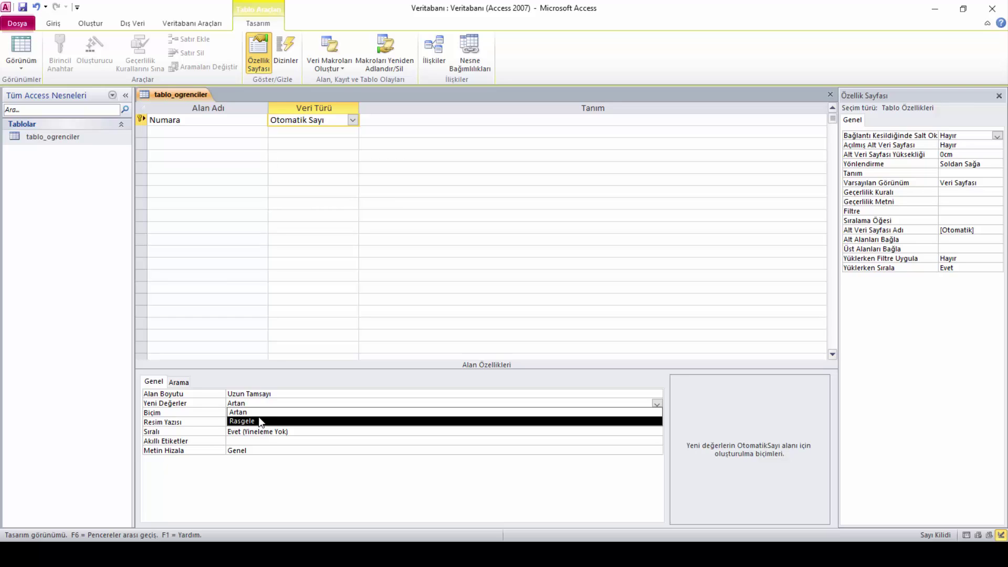
key(Up)
key(Return)
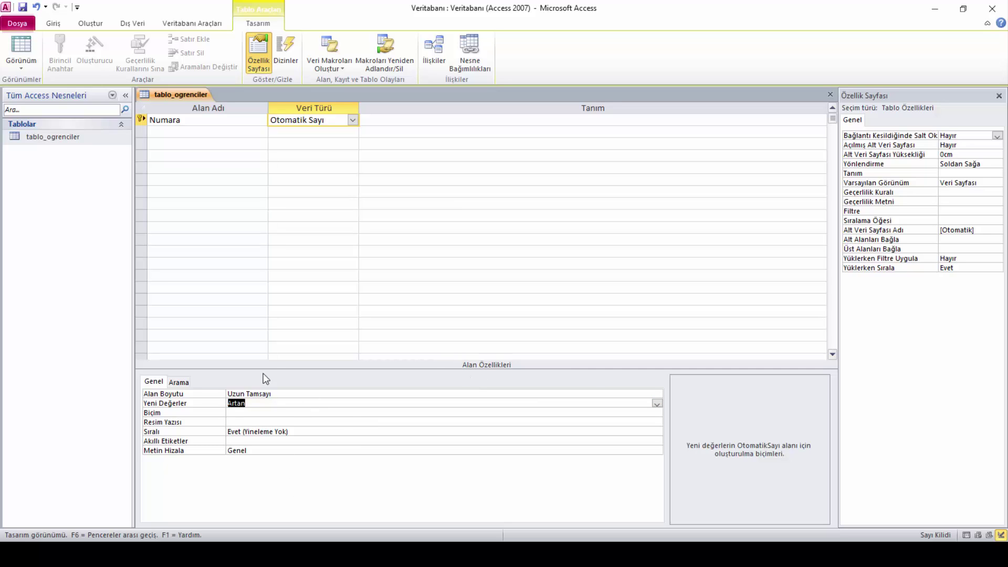
click(230, 133)
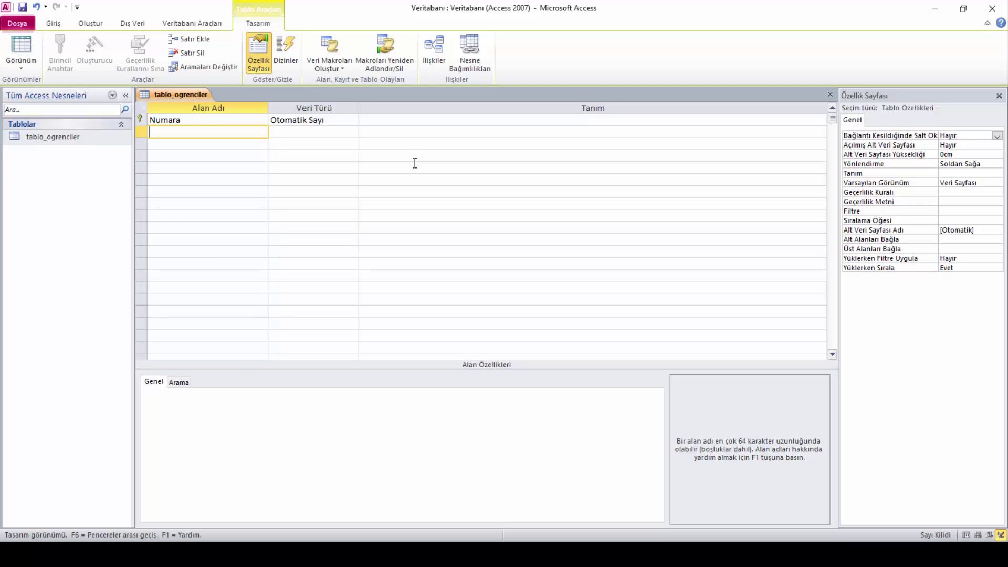
Add a second field named Ad with the Metin data type (size 255)
text(Ad)
click(340, 134)
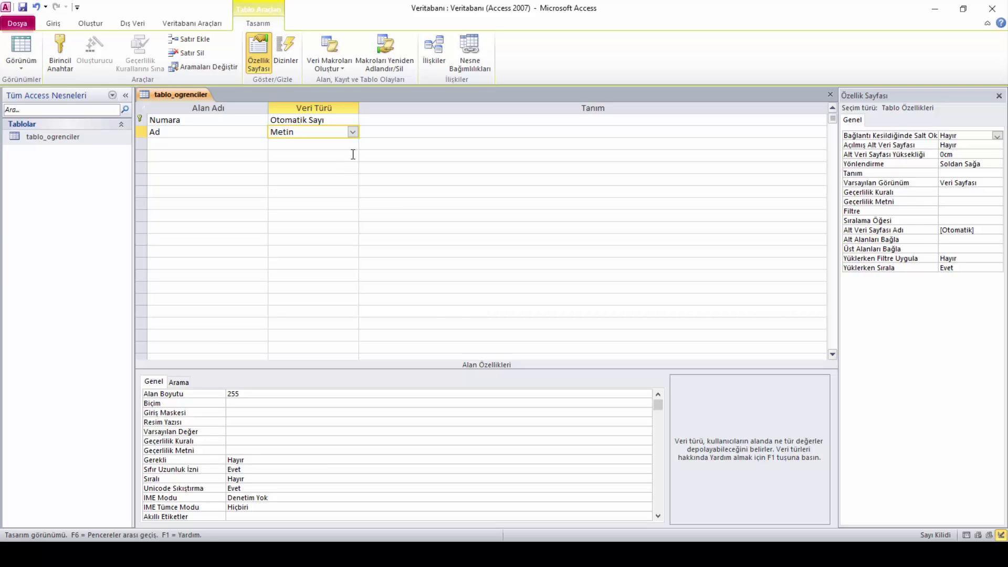
click(352, 132)
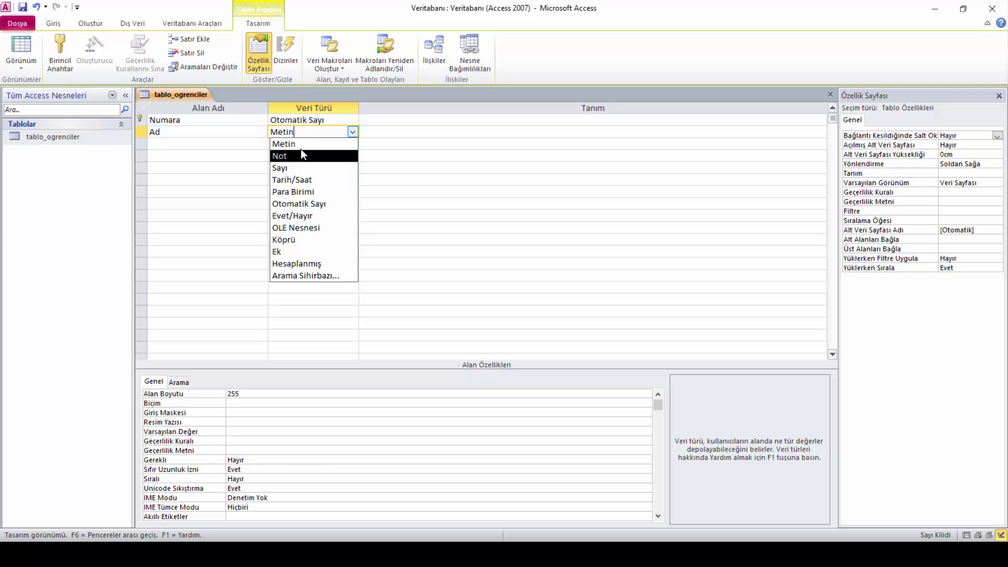
click(297, 144)
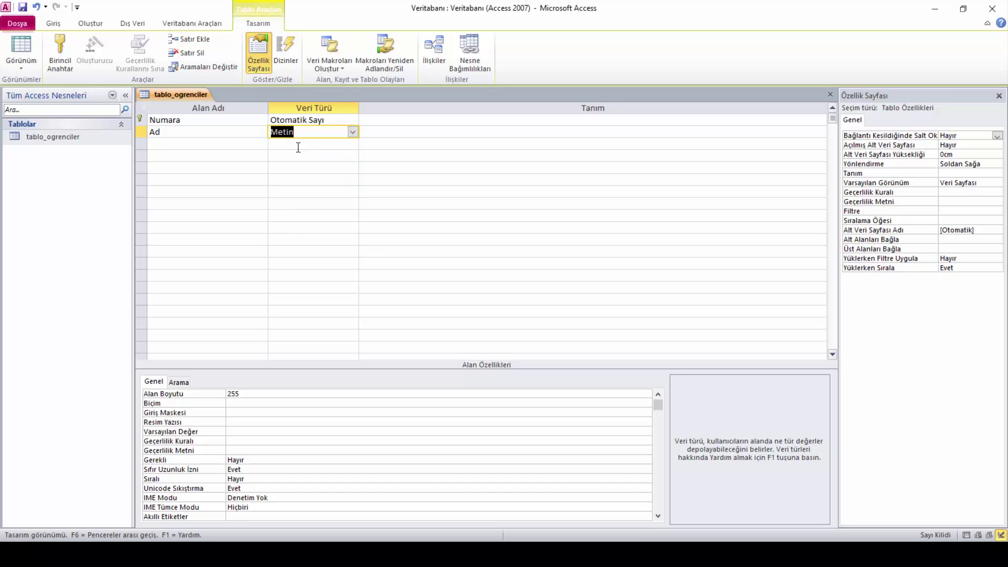
click(235, 148)
Add a Soyad field in the third row with the Metin data type
text(S)
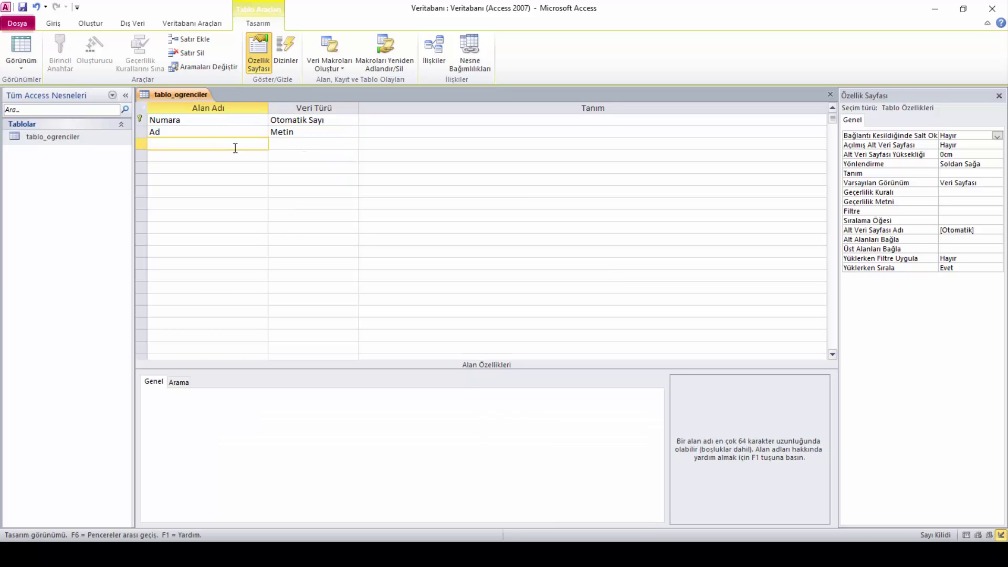
text(oyad)
click(315, 142)
click(352, 143)
click(343, 154)
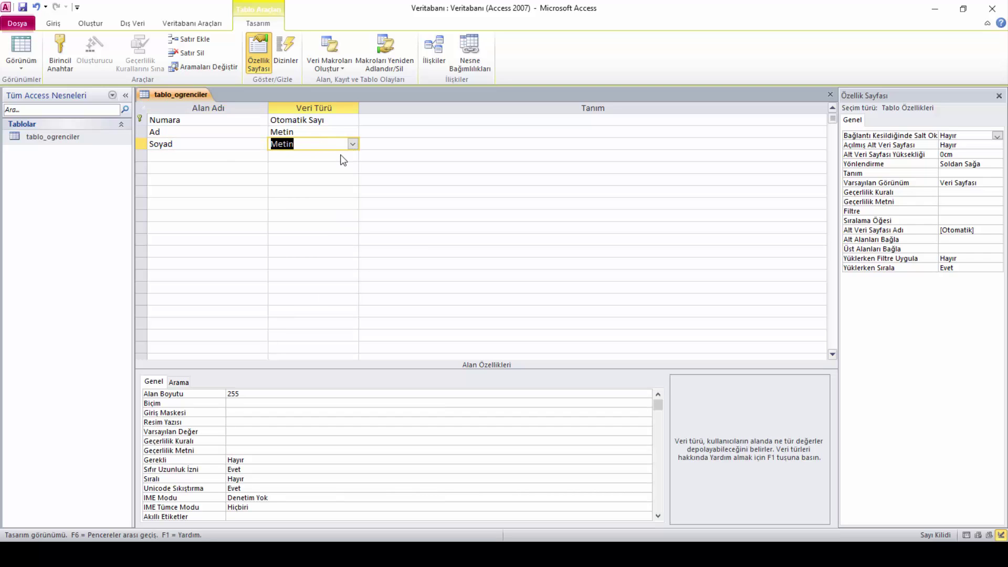
click(245, 156)
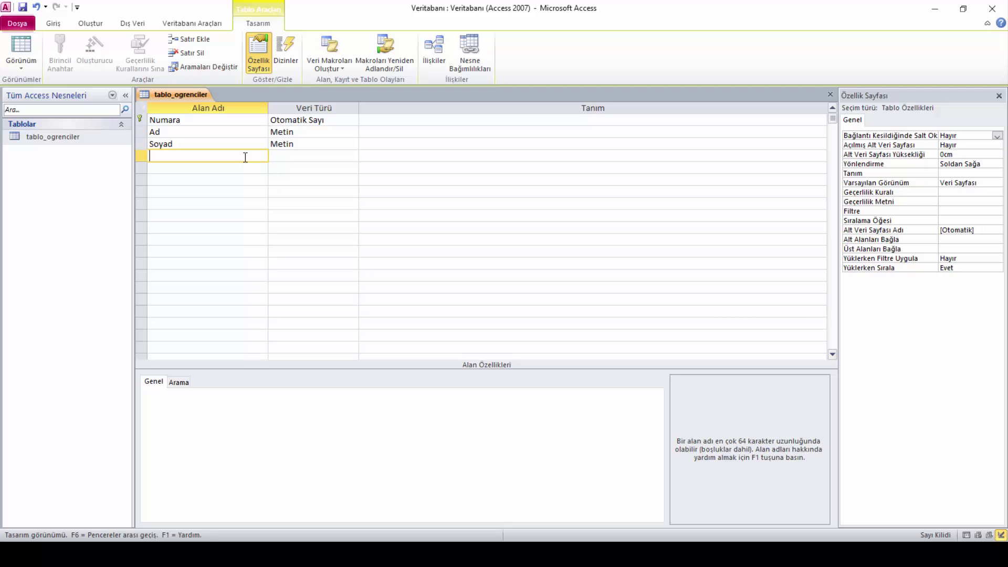
Add a Yaş field in the fourth row with the Sayı data type
text(Yaş)
click(314, 157)
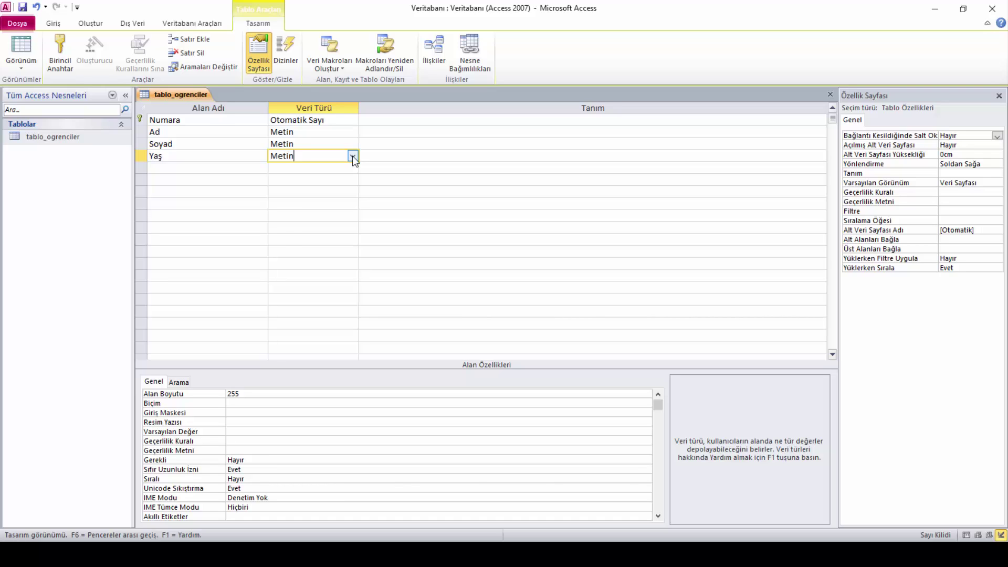
click(352, 155)
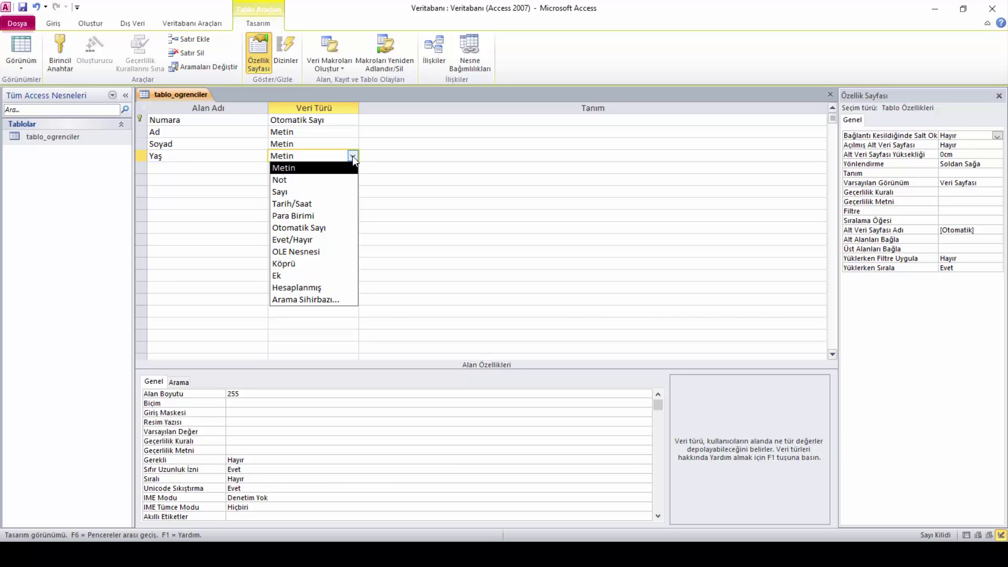
click(336, 193)
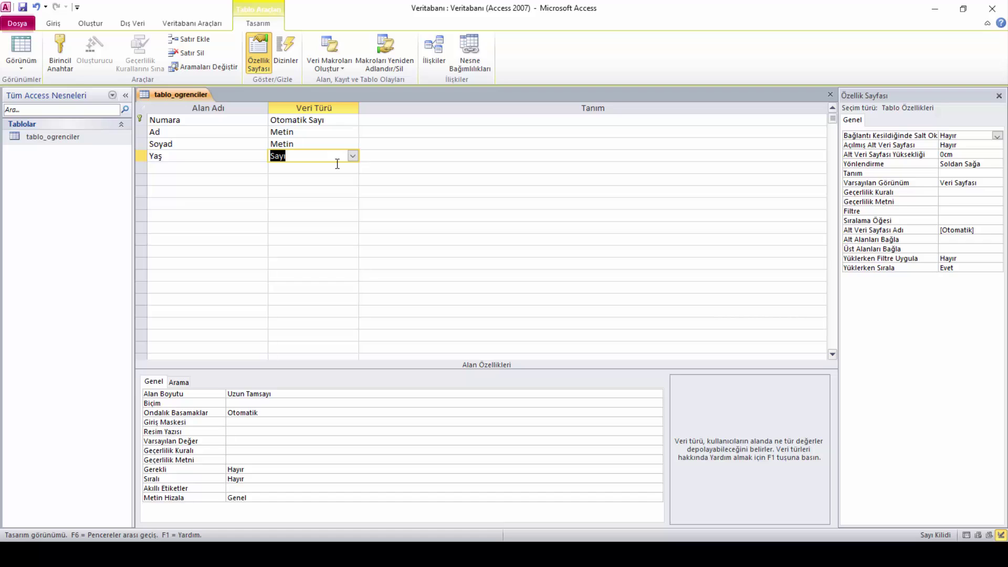
click(238, 168)
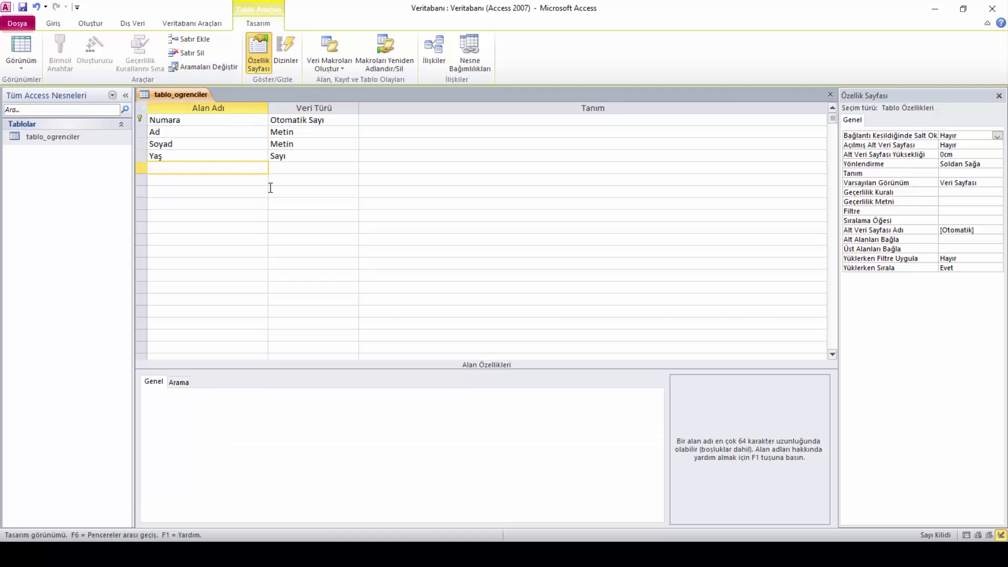
Switch Yaş's data type to Metin and back, leaving it as Sayı
click(321, 154)
click(352, 157)
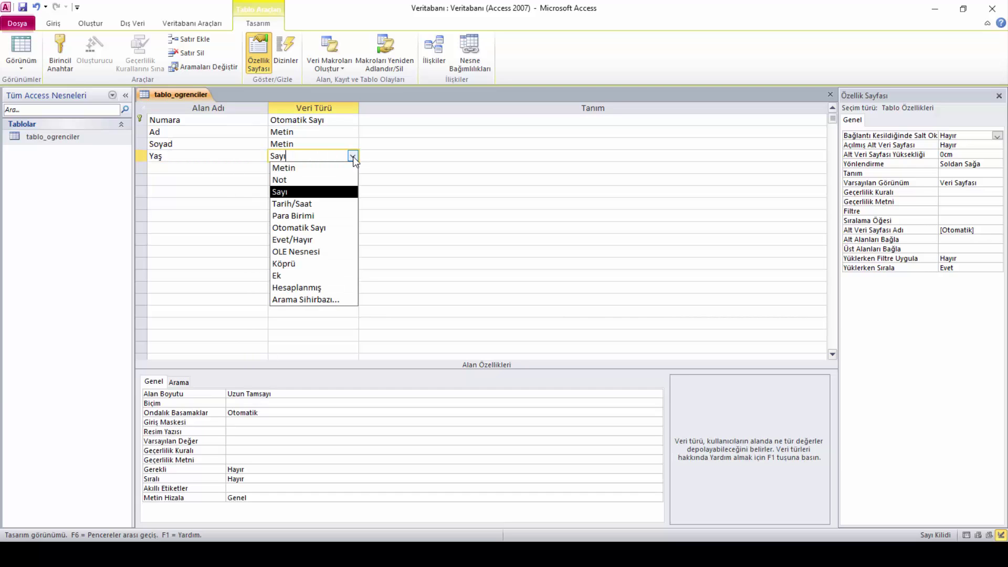
click(315, 192)
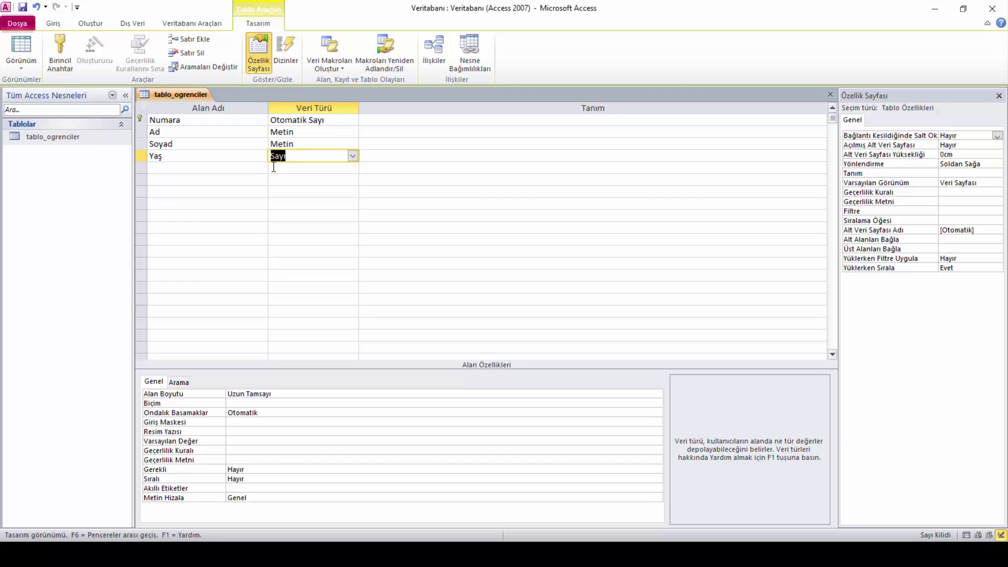
click(254, 167)
click(325, 153)
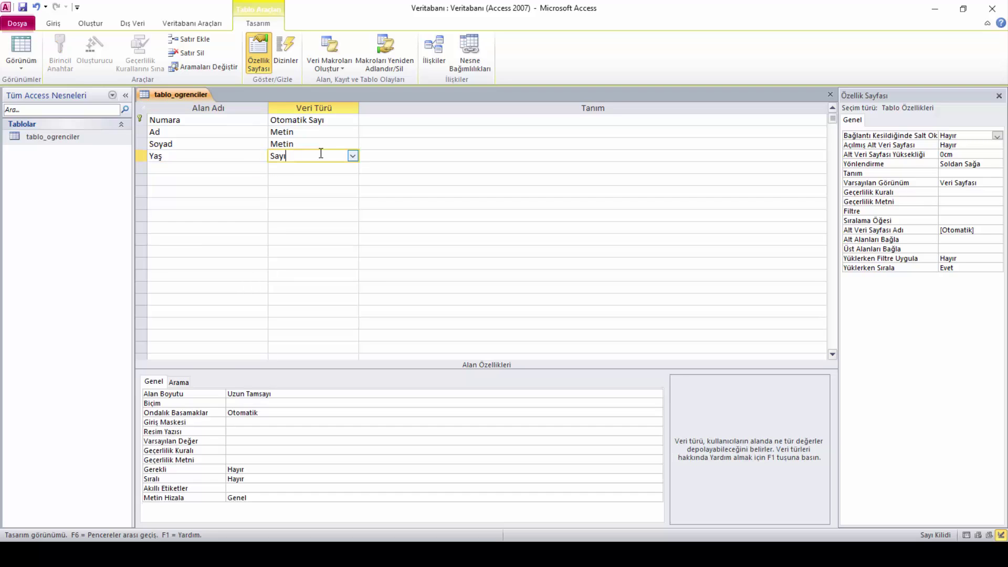
click(348, 154)
click(314, 168)
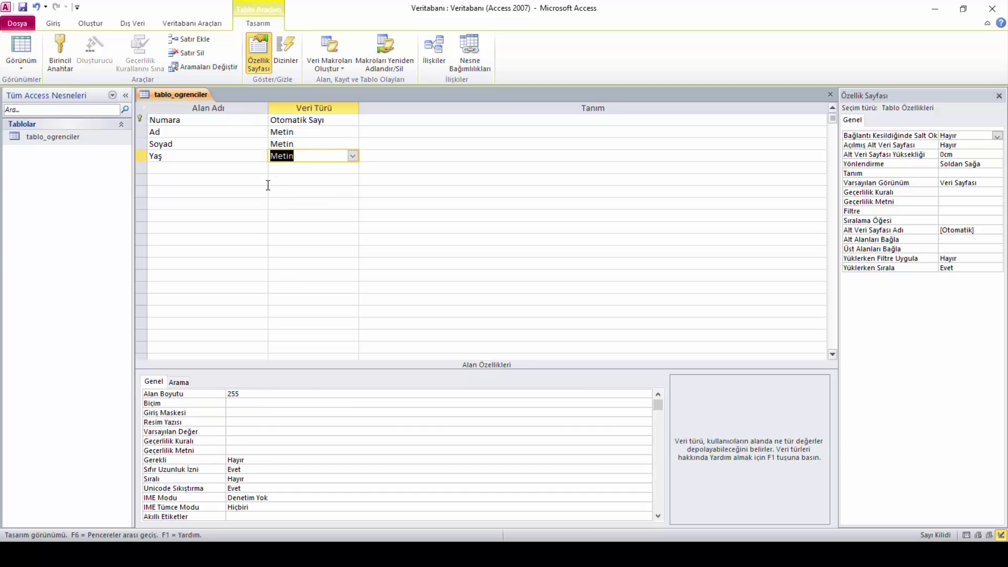
click(353, 156)
click(330, 192)
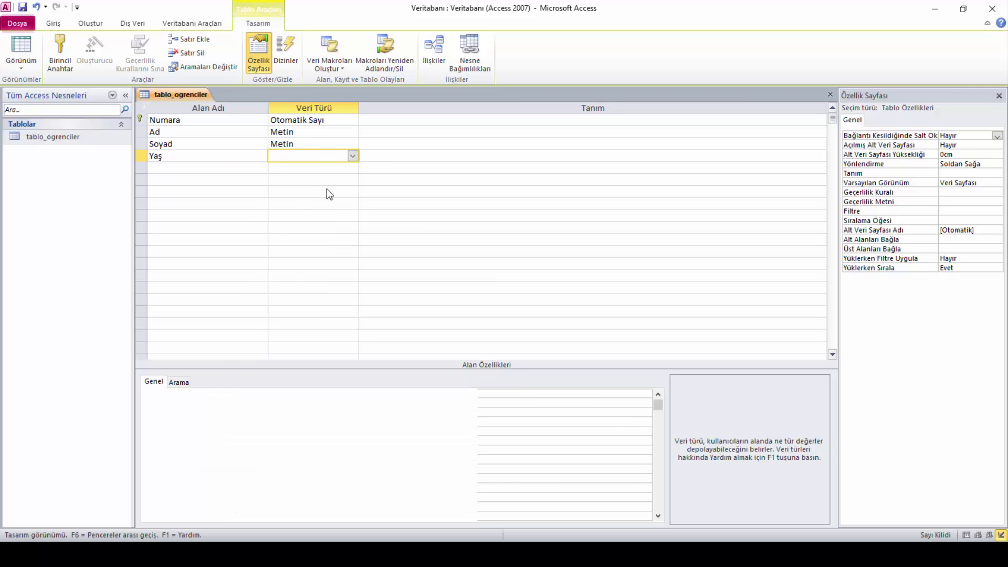
click(247, 168)
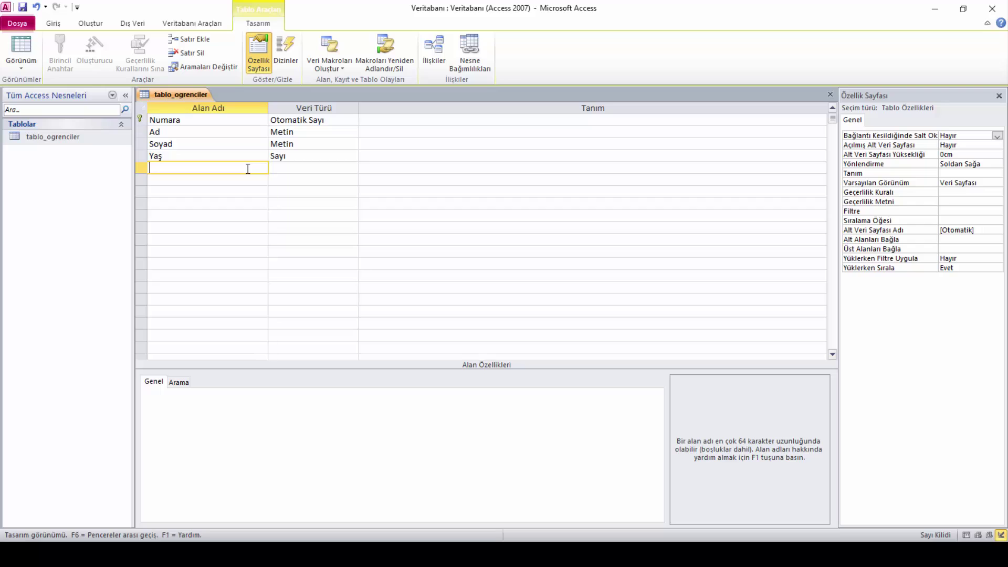
Add the Kayıt Tarihi field with the Tarih/Saat data type
text(Kayıt Tarihi)
click(345, 166)
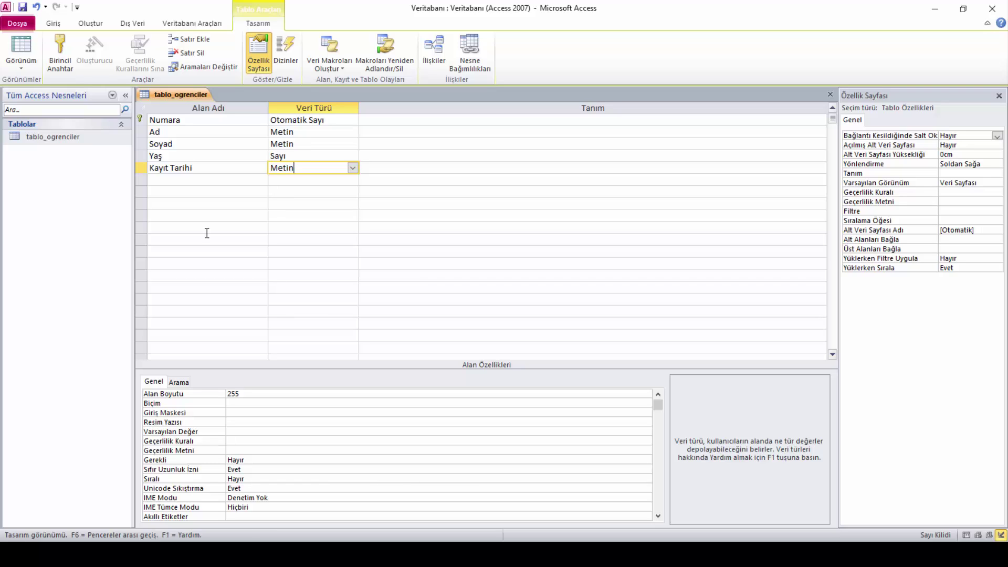
click(353, 168)
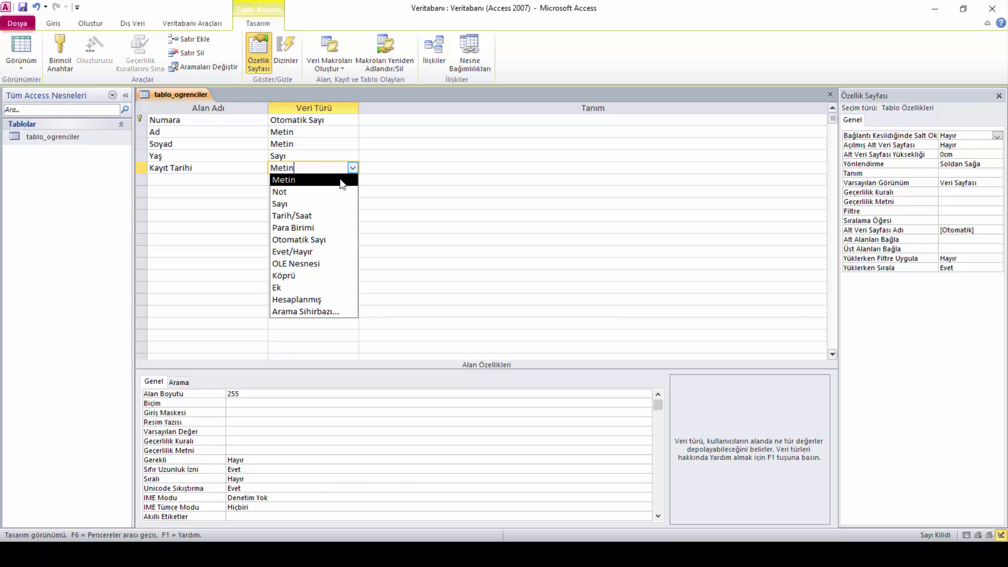
click(301, 219)
Add the Kayıt Ücreti field with the Para Birimi data type
click(224, 180)
text(Kay)
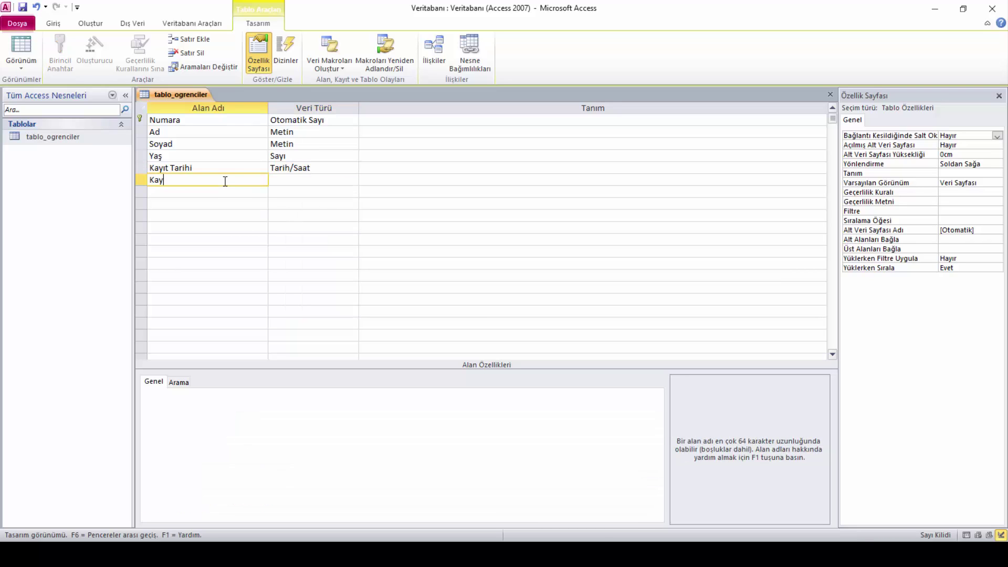
text(ıt Ücreti)
click(319, 179)
click(352, 180)
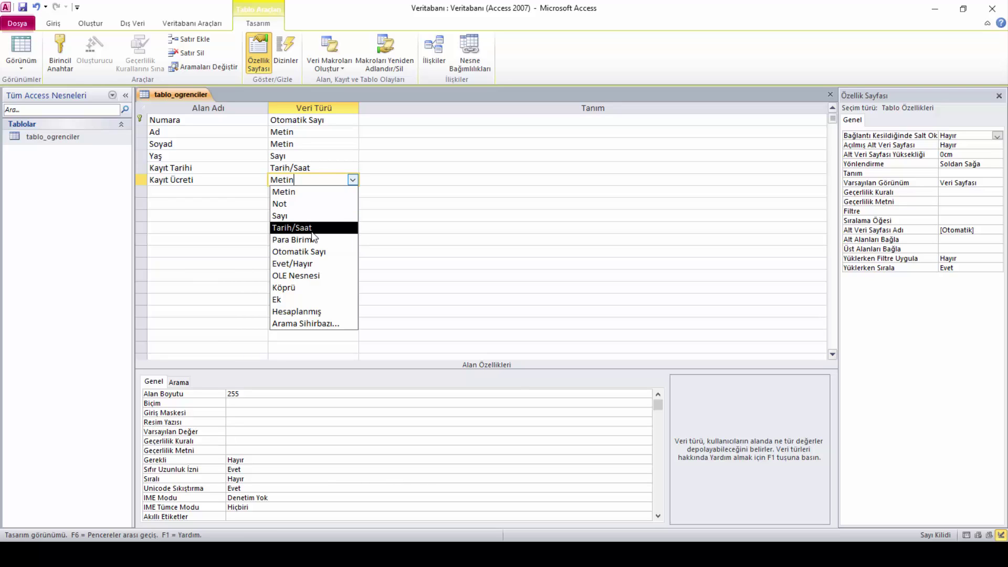
click(317, 242)
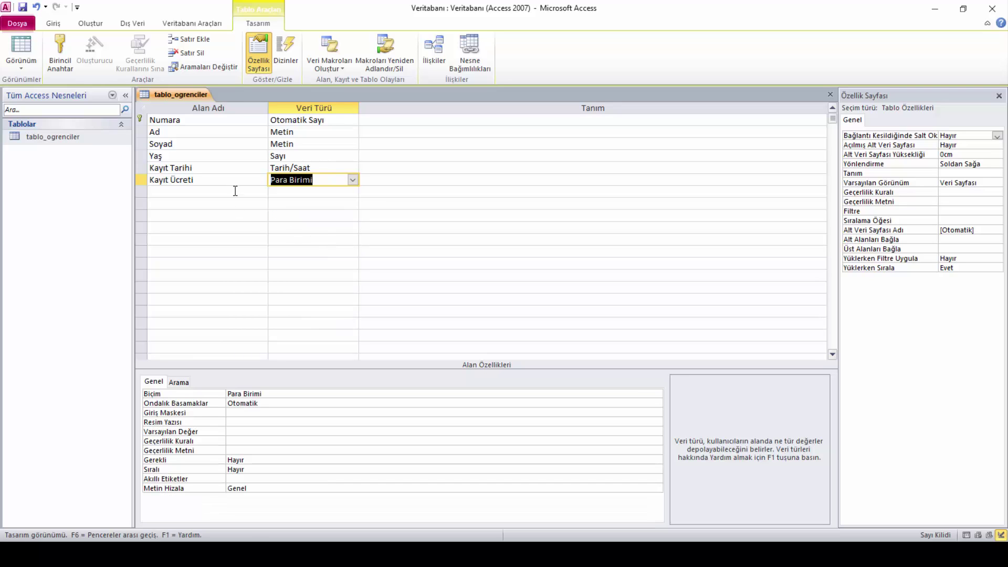
Start typing the next field name, Notlar, with a capital N
click(177, 191)
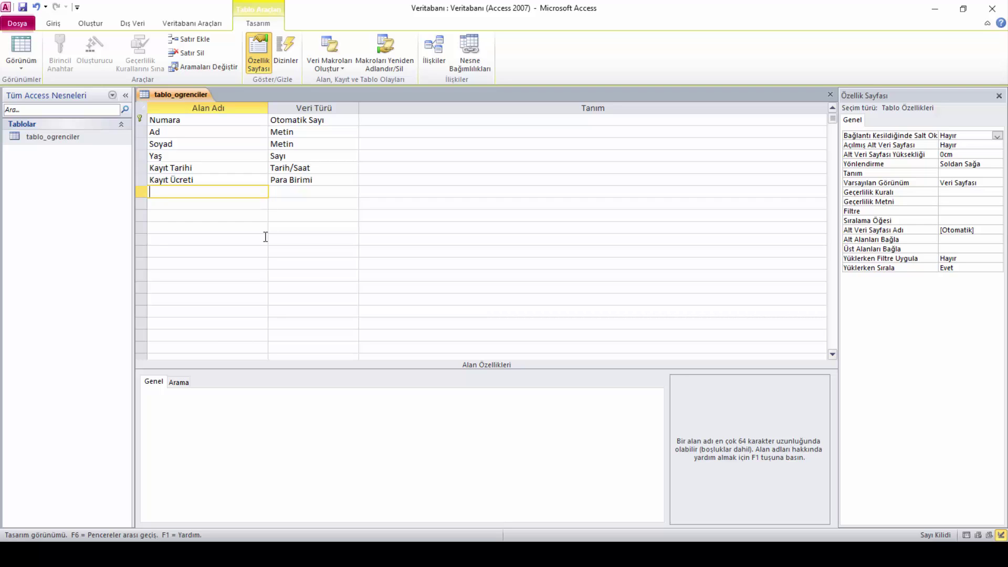
key(Caps_Lock)
text(N)
key(Caps_Lock)
Finish naming the Notlar field and set its data type to Not
text(otlar)
click(342, 192)
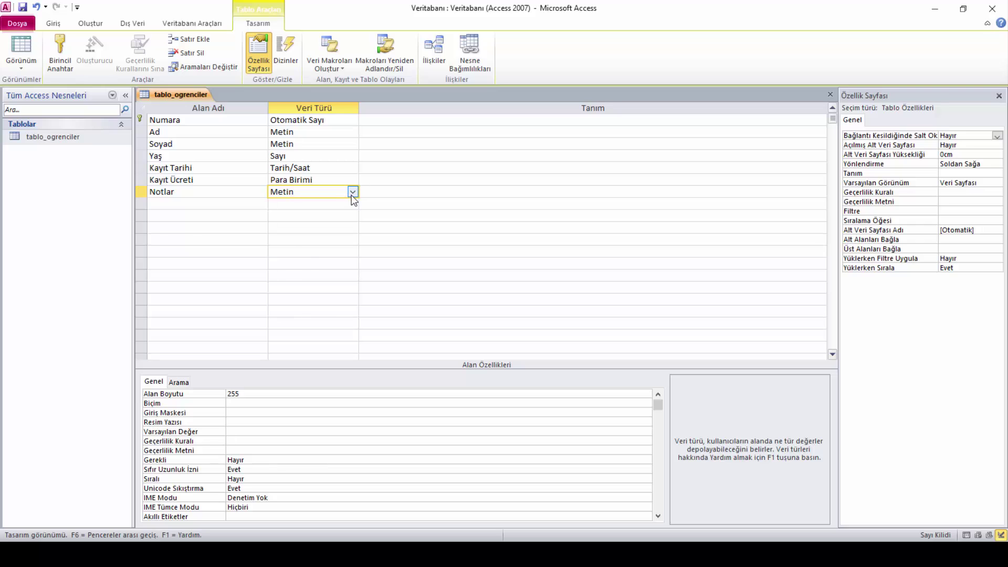
click(352, 191)
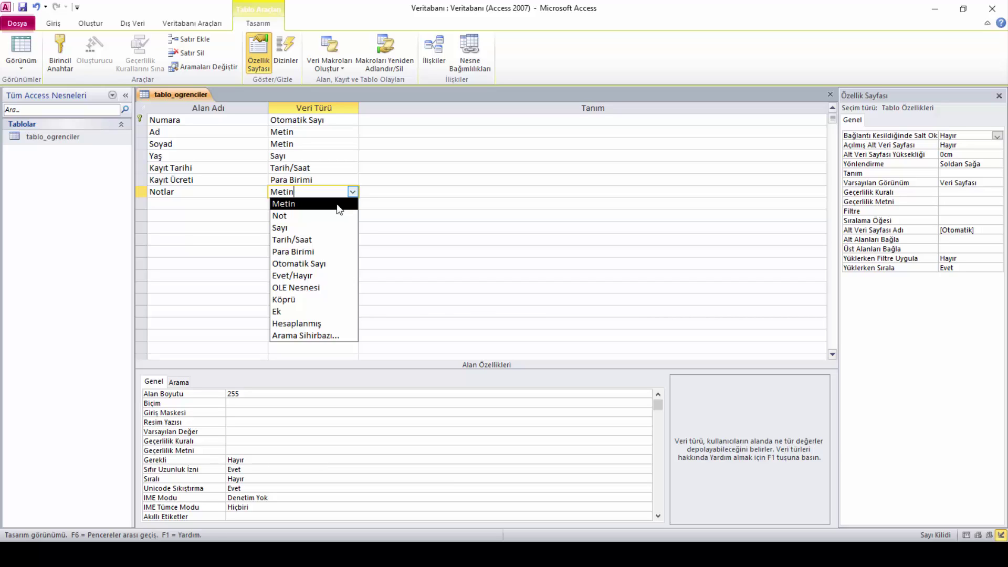
click(314, 219)
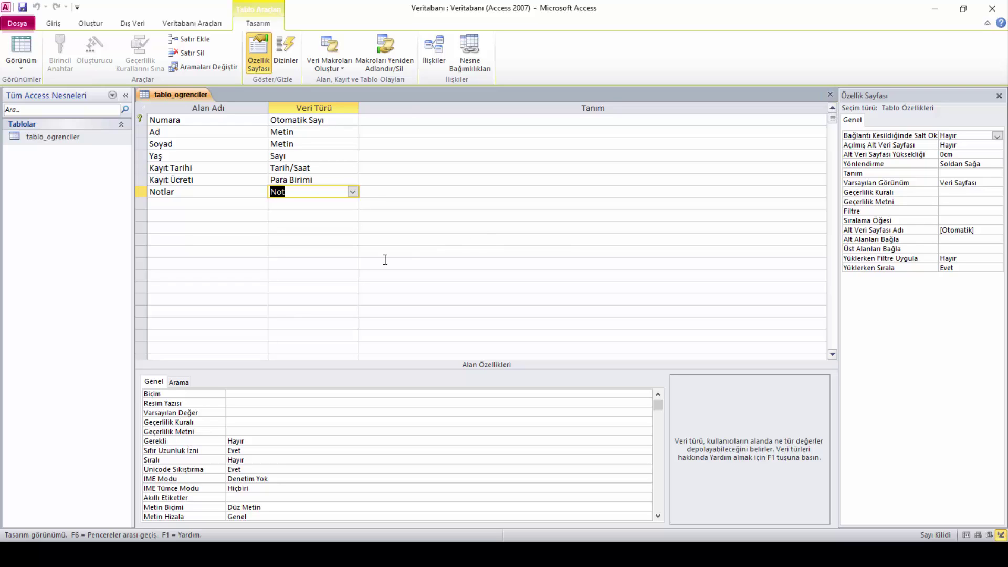
Switch tablo_ogrenciler to Veri Sayfası Görünümü (datasheet view)
click(213, 203)
click(191, 231)
key(Up)
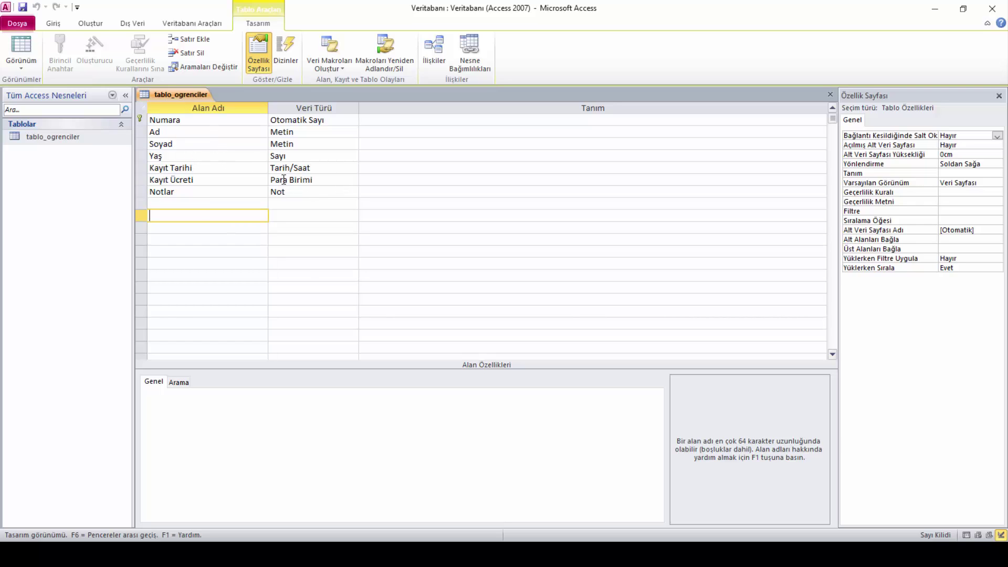
click(213, 204)
click(206, 214)
click(200, 227)
click(195, 205)
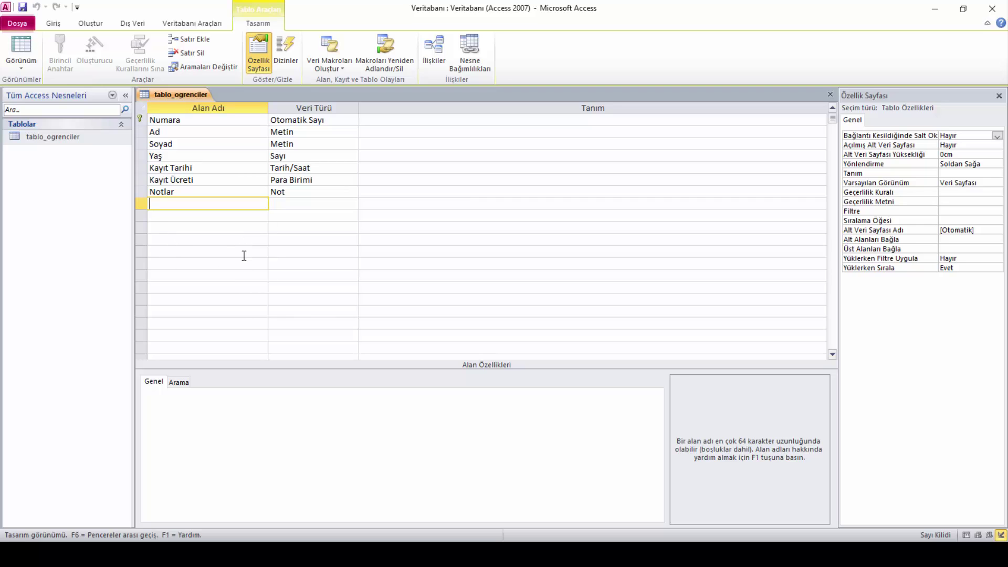
right_click(184, 101)
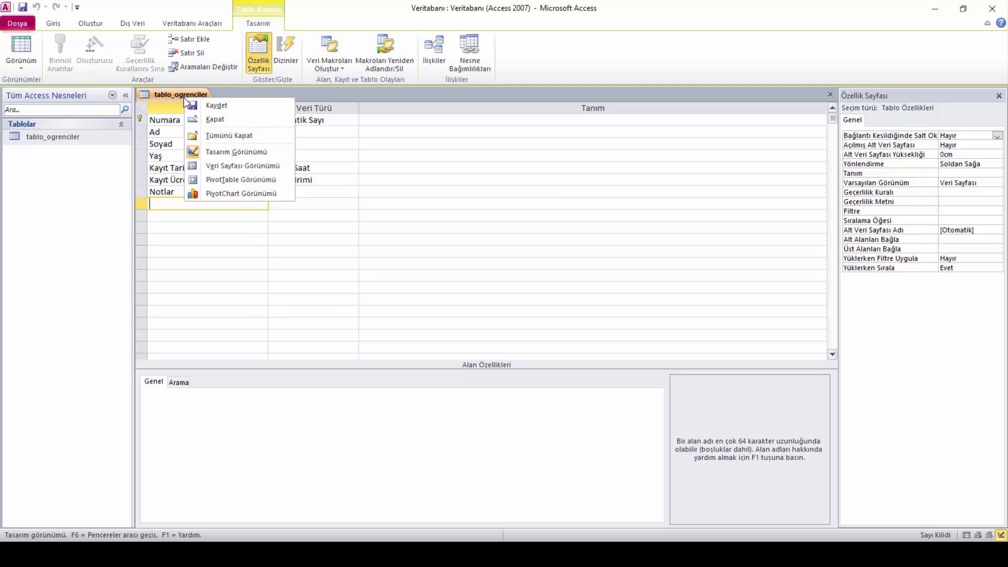
click(256, 167)
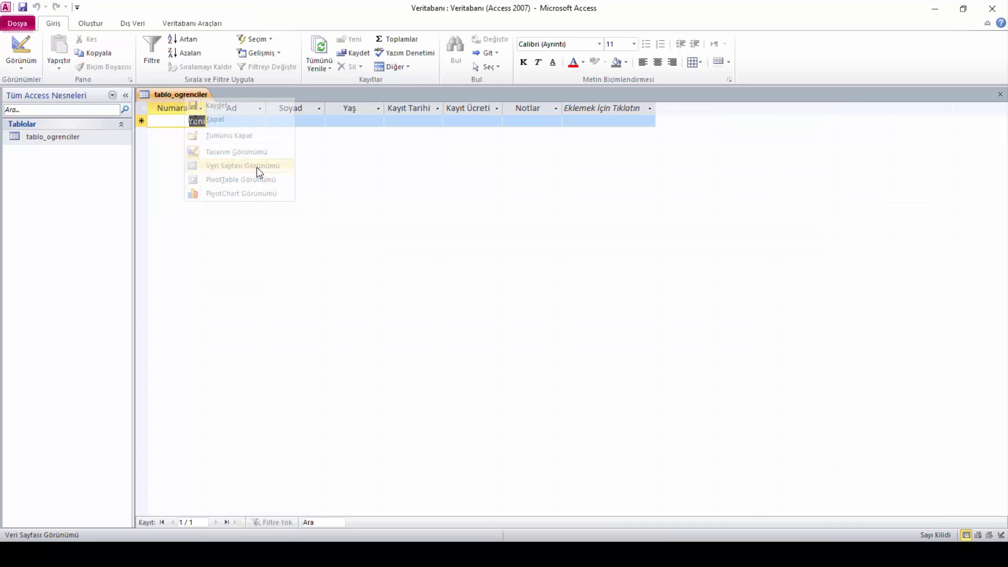
Drag the column borders wider for Ad/Soyad and Kayıt Ücreti in the datasheet
right_click(166, 96)
click(205, 167)
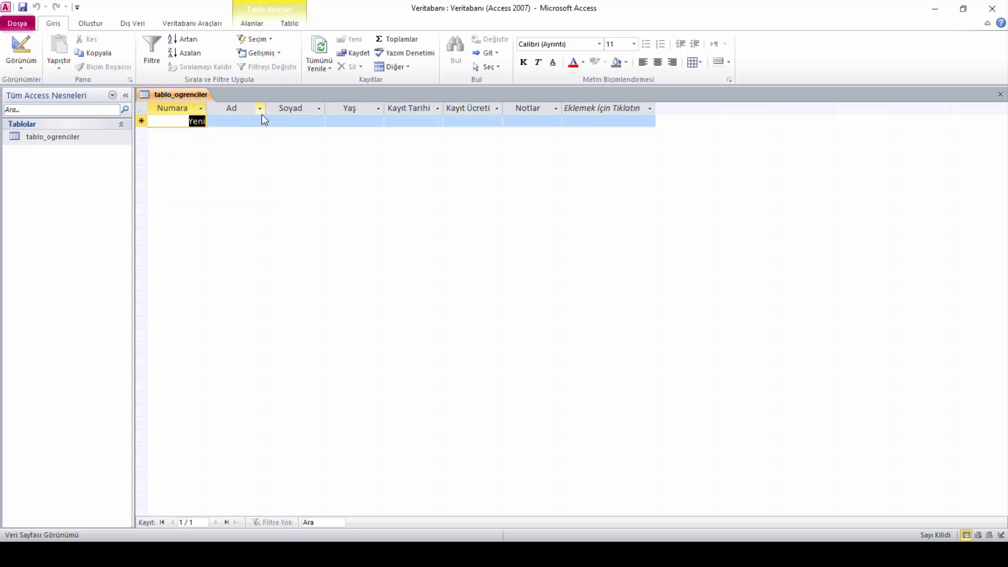
drag(285, 108, 523, 110)
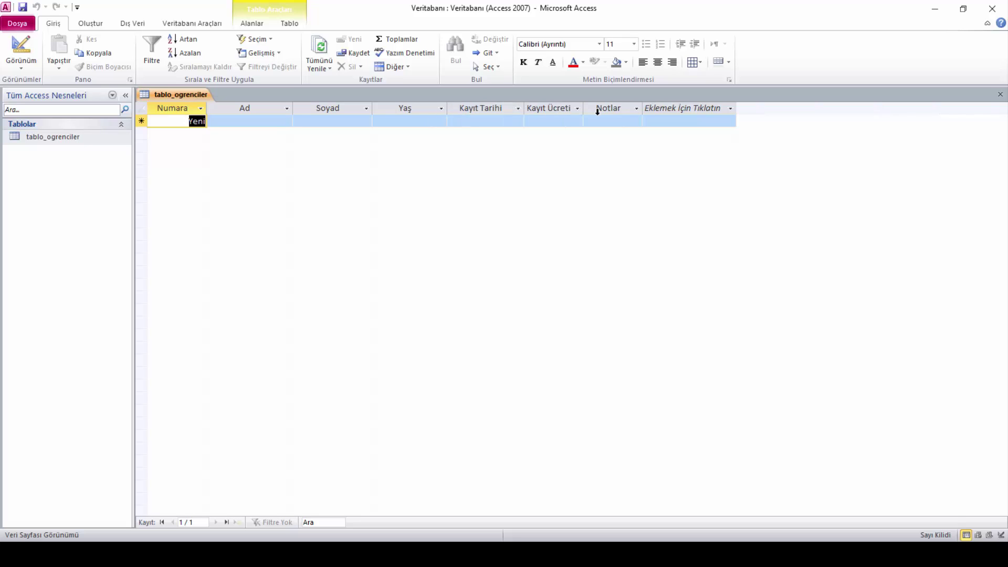
click(577, 108)
click(578, 110)
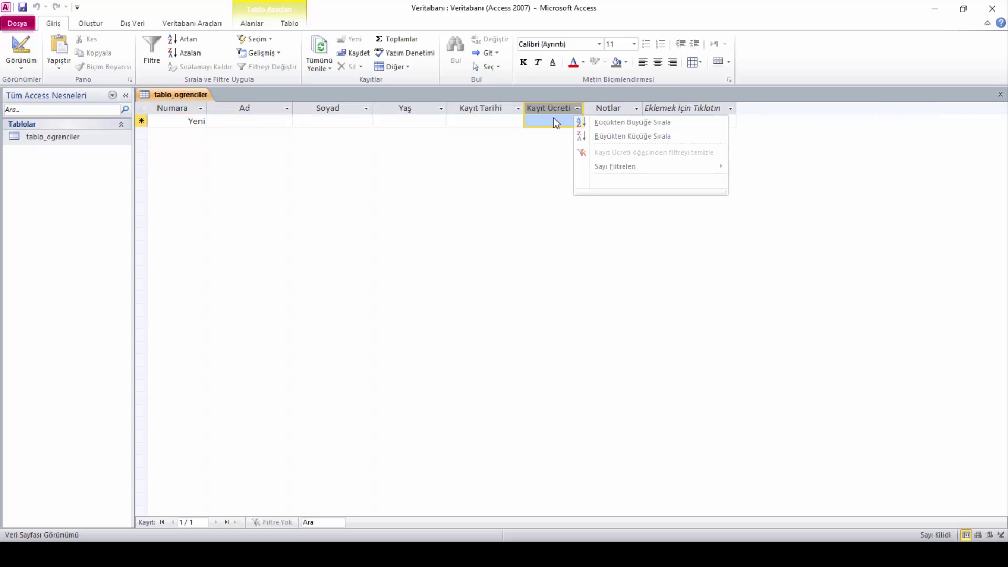
drag(584, 109, 790, 109)
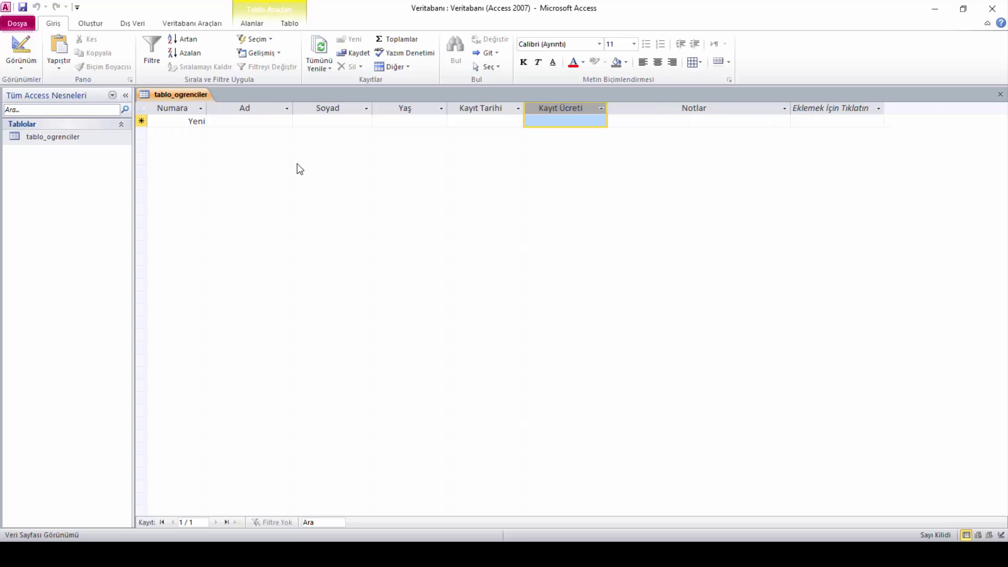
click(252, 122)
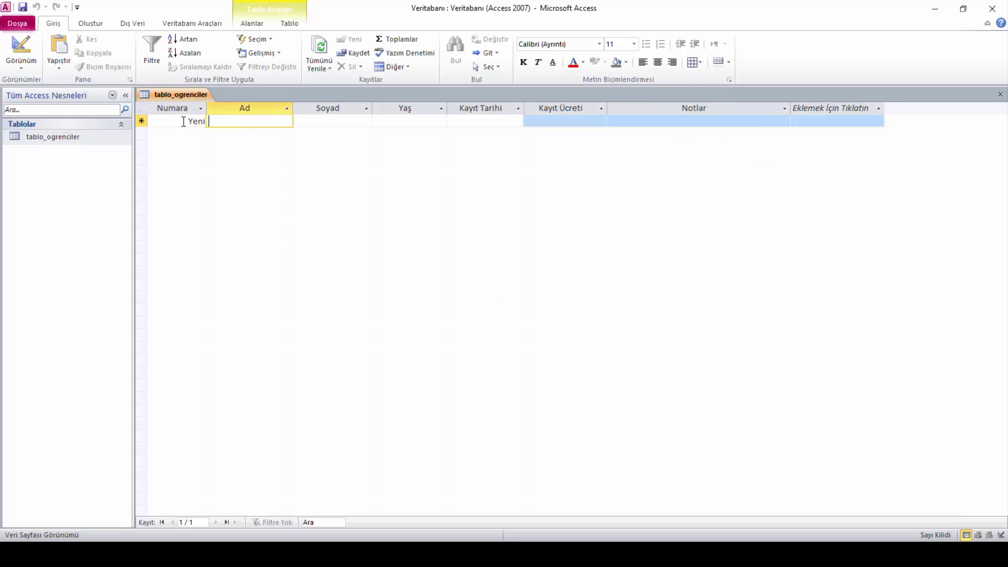
click(192, 122)
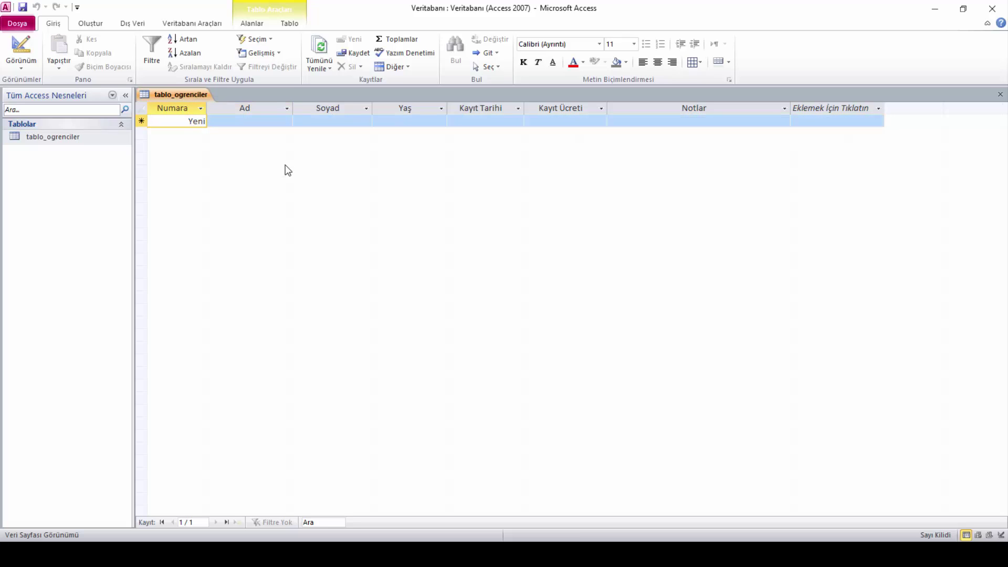
key(1)
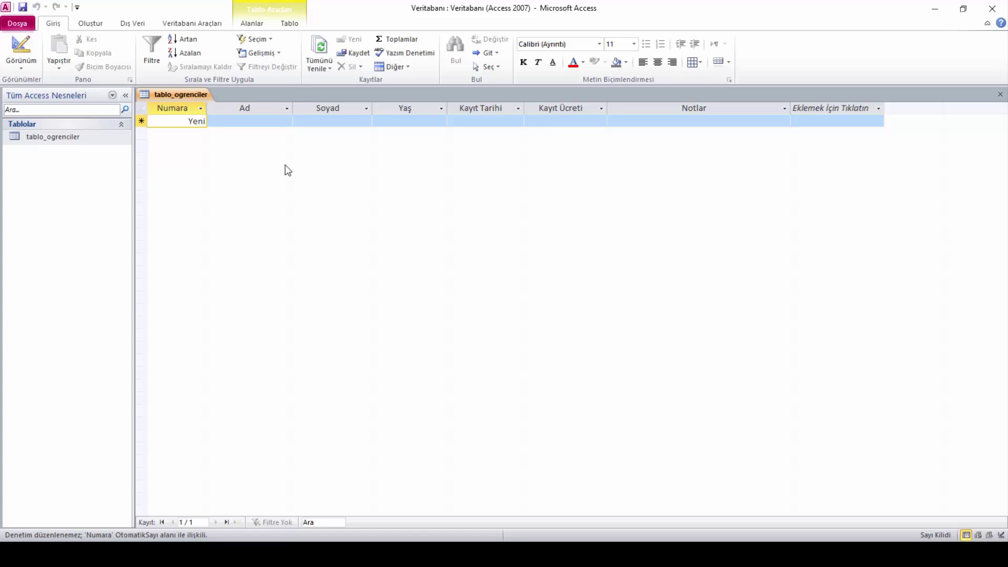
key(Tab)
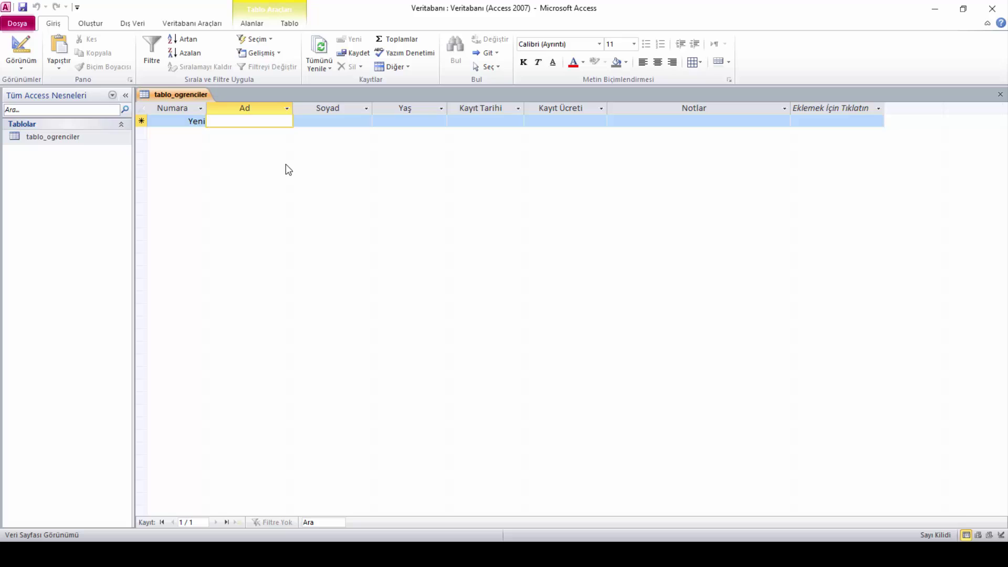
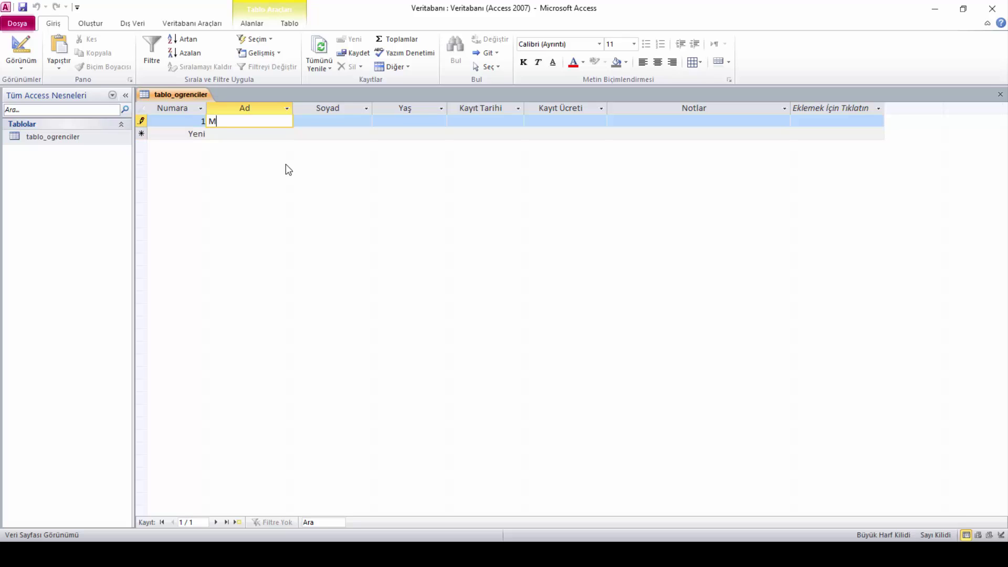
Enter the first student's first name and capitalised surname in Ad and Soyad
key(Tab)
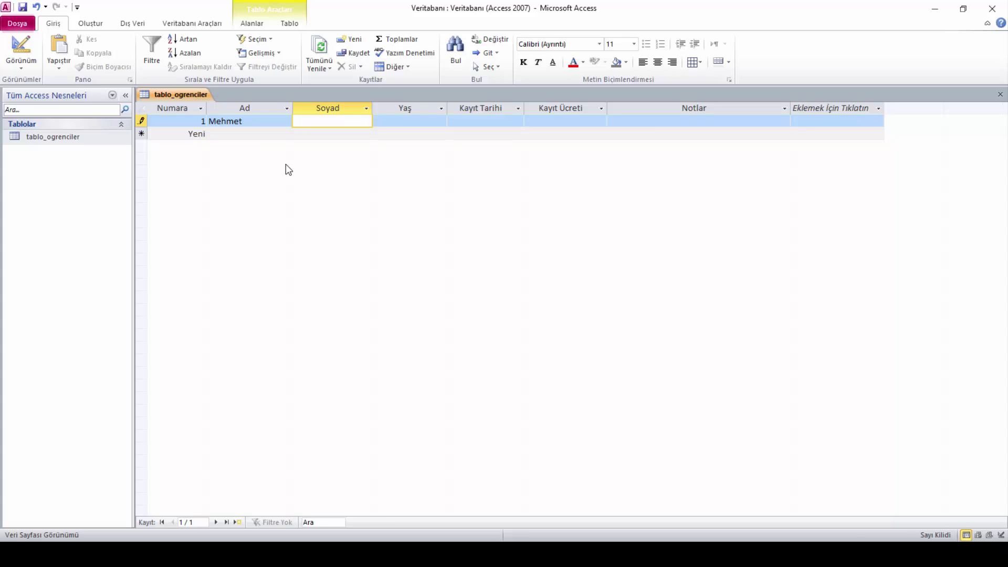
key(Caps_Lock)
key(Caps_Lock)
key(BackSpace)
key(BackSpace)
text(an)
key(BackSpace)
key(BackSpace)
key(Caps_Lock)
text(AN)
key(Tab)
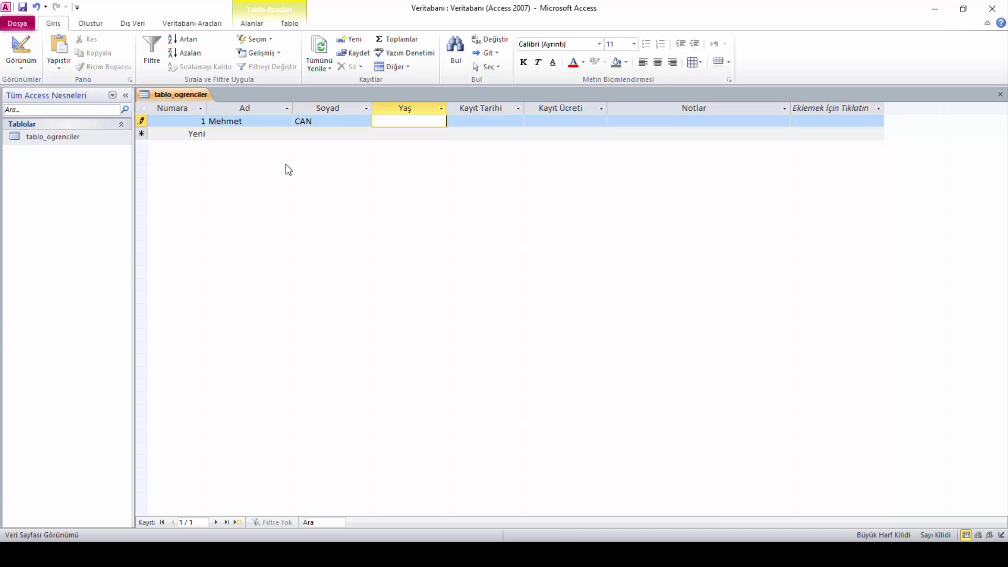
Enter age 19 in Yaş and narrow the Yaş column
text(19)
drag(448, 107, 402, 111)
click(424, 124)
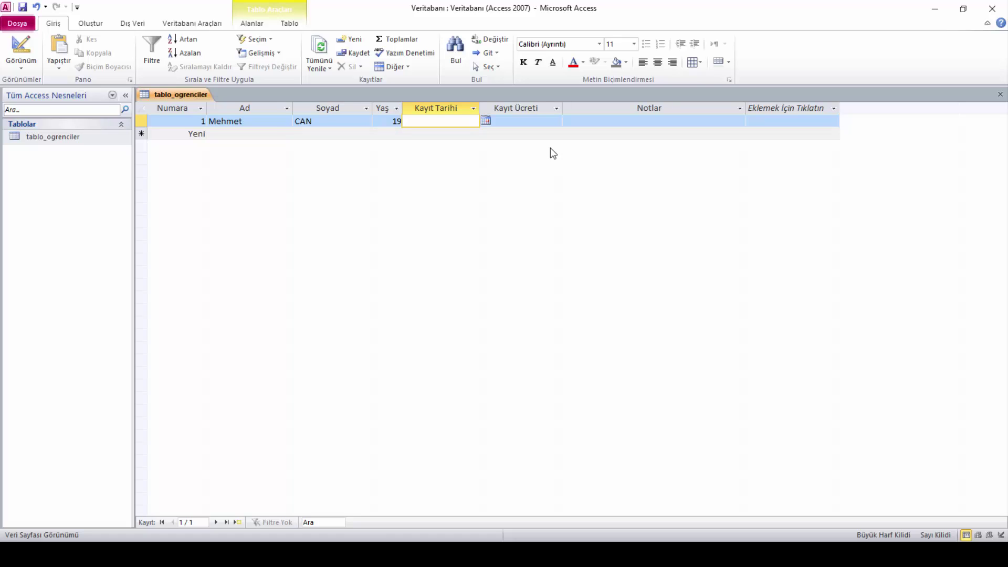
Type 2.5.2016 as record 1's Kayıt Tarihi
text(2.52016)
key(Left)
key(Left)
key(Left)
text(.)
click(526, 121)
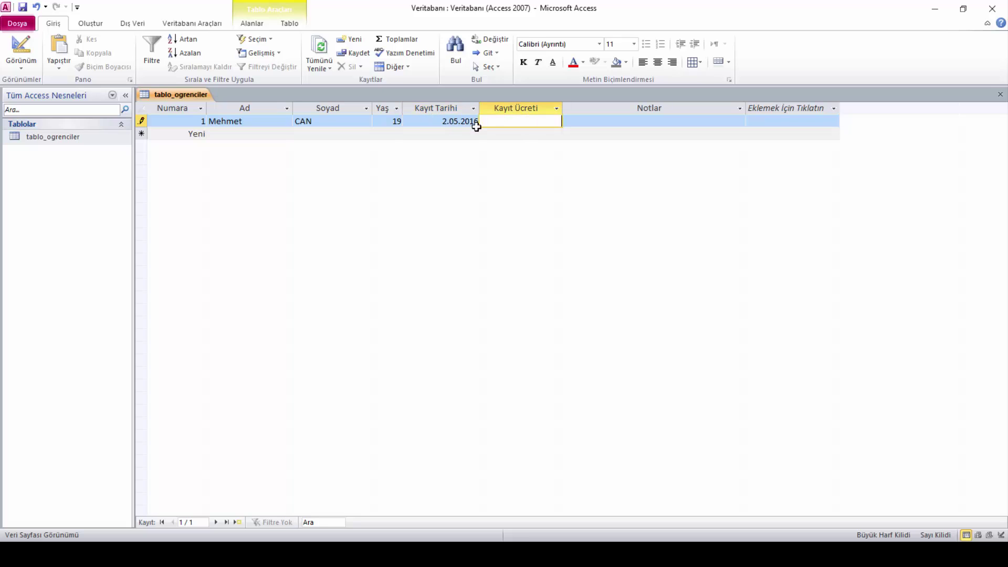
Change the Kayıt Tarihi to 22 February 2016 using the date picker
click(444, 121)
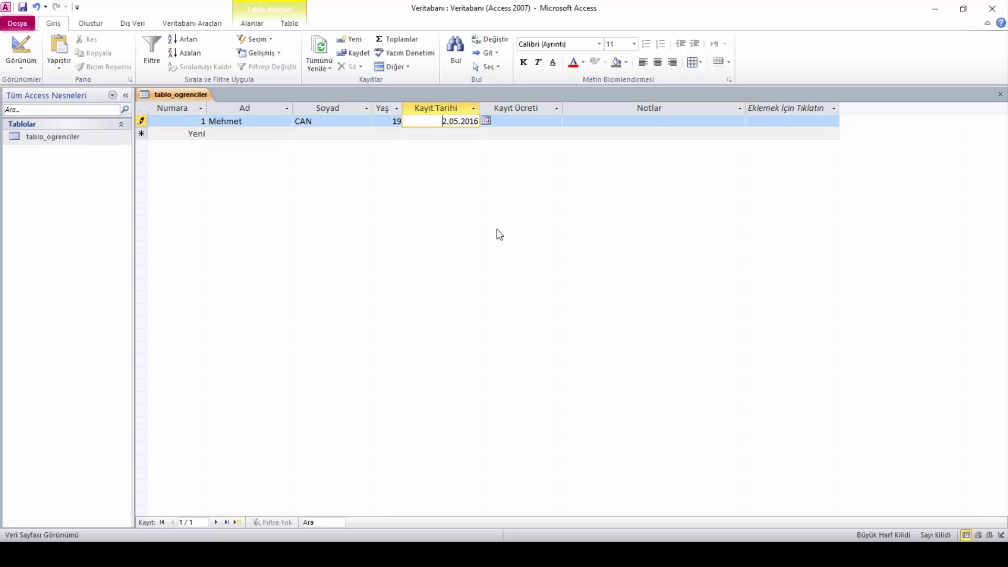
click(486, 121)
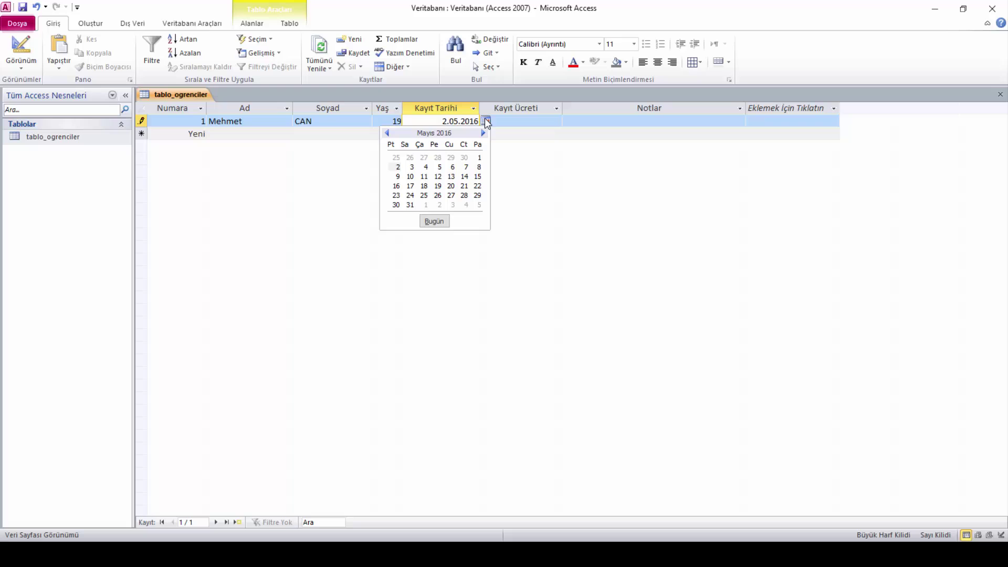
click(387, 133)
click(387, 132)
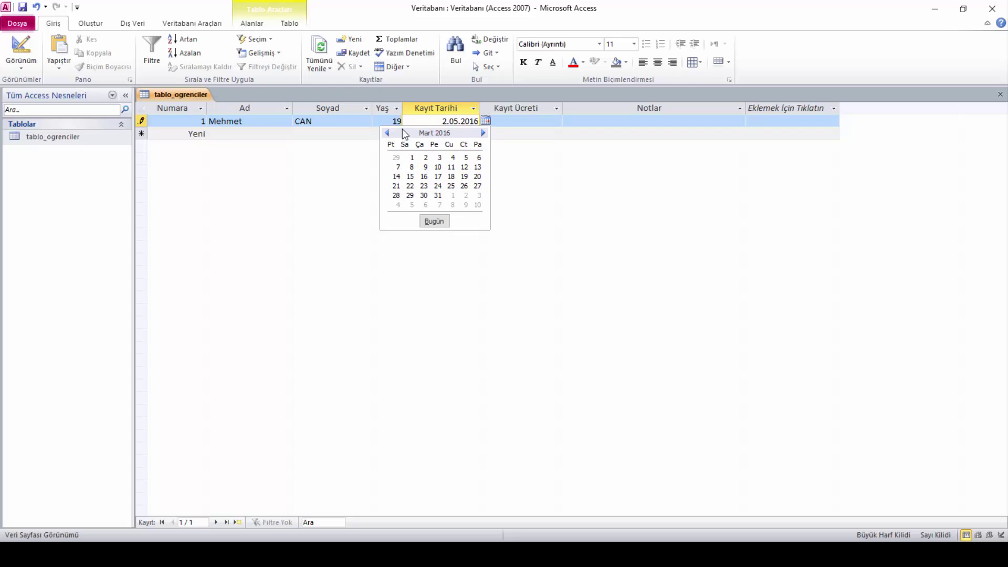
click(387, 133)
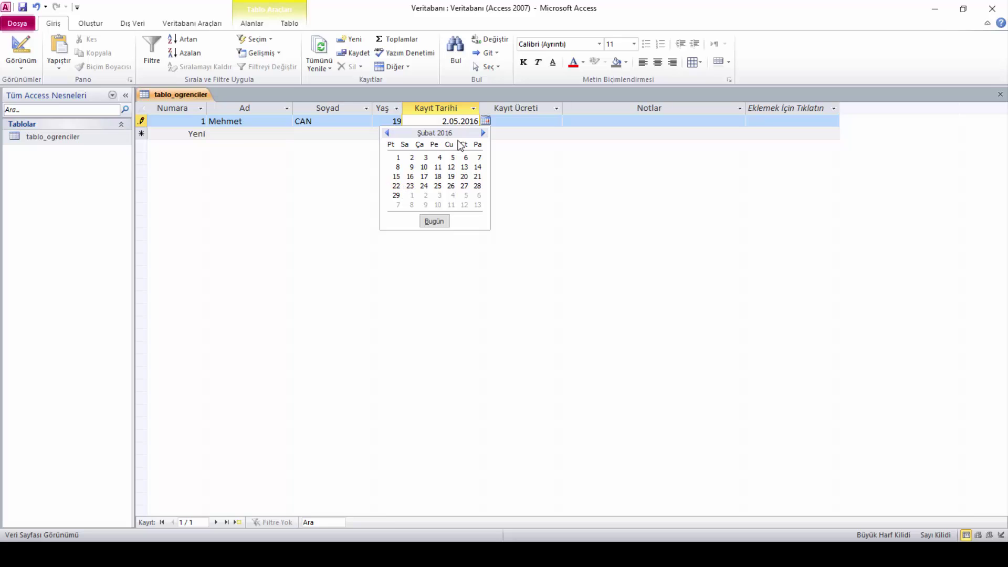
click(396, 188)
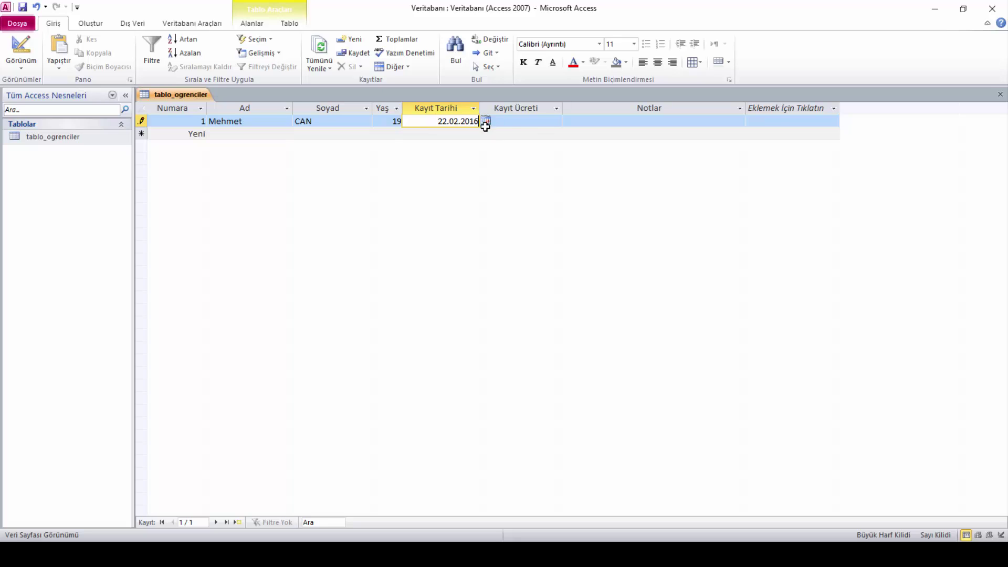
Replace the date with 48375 to trigger the type-mismatch warning
click(438, 127)
text(48375)
click(528, 122)
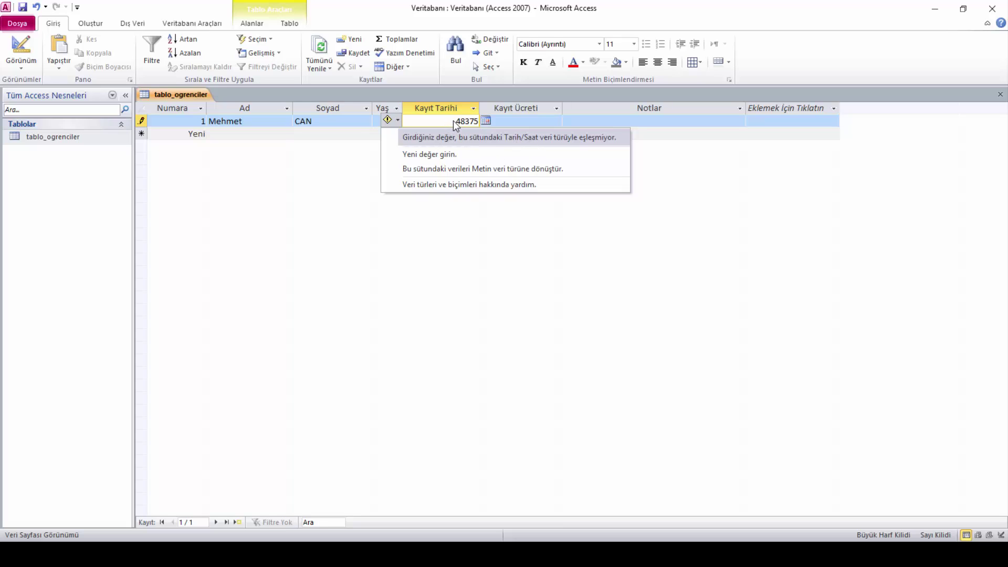
Set record 1's Kayıt Tarihi to 3.7.2016
click(430, 154)
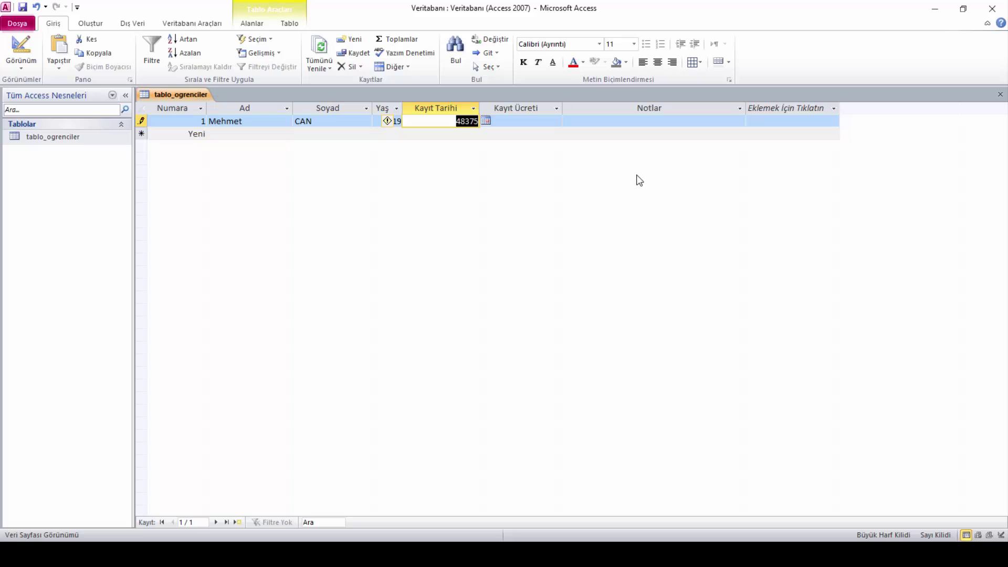
text(3.7.20)
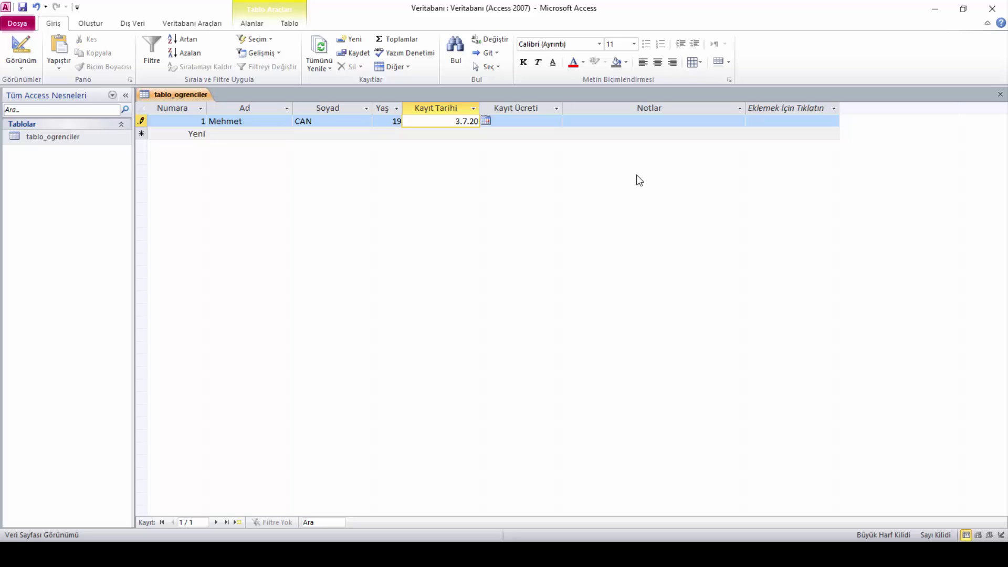
text(16)
key(Tab)
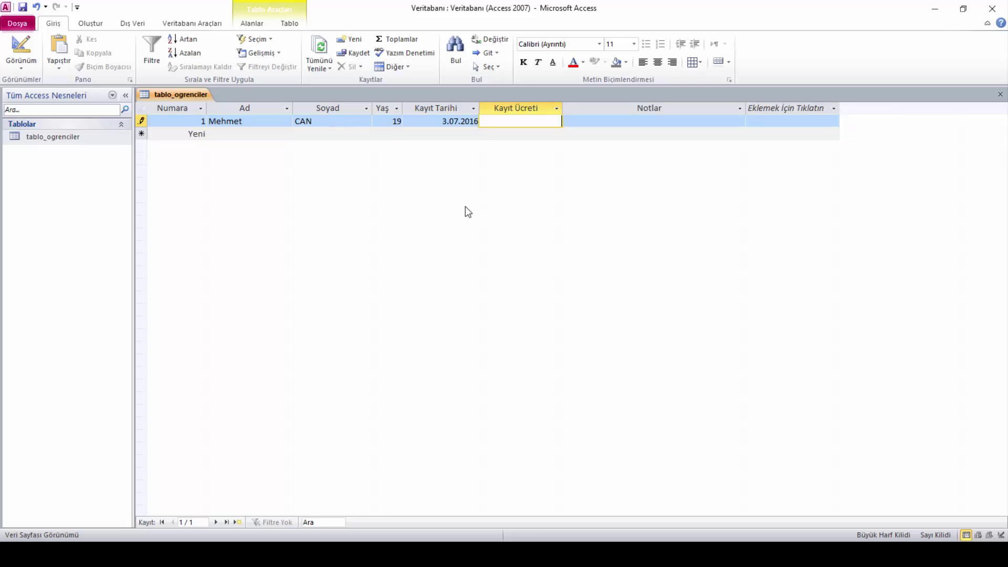
Remove a stray F from the date and type 320 as the Kayıt Ücreti
click(443, 118)
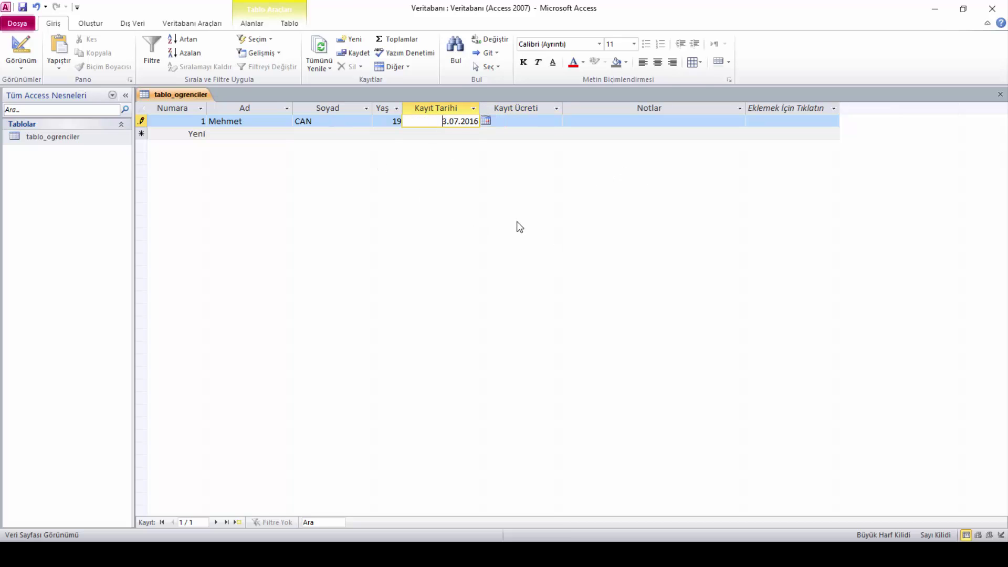
text(F)
click(520, 121)
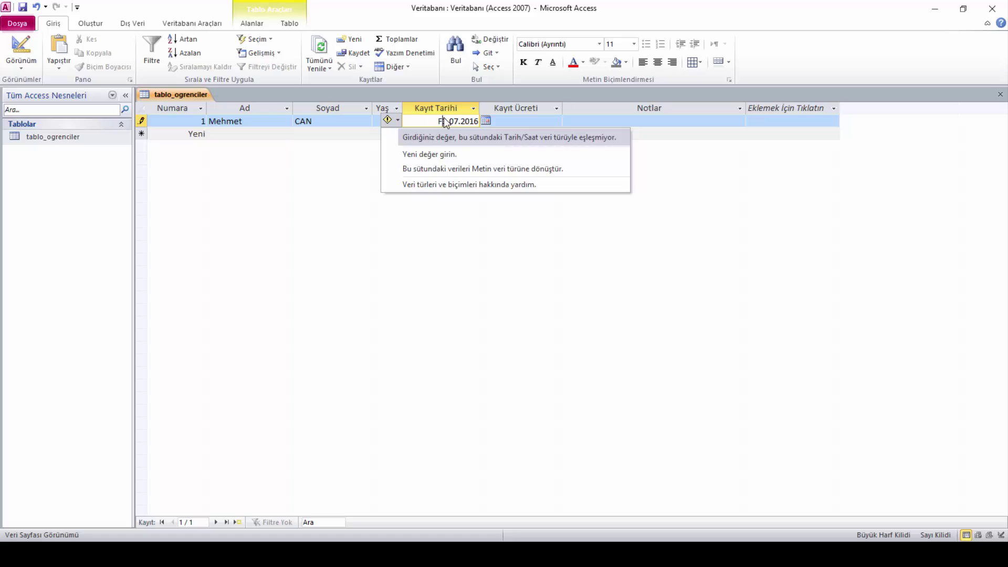
click(448, 120)
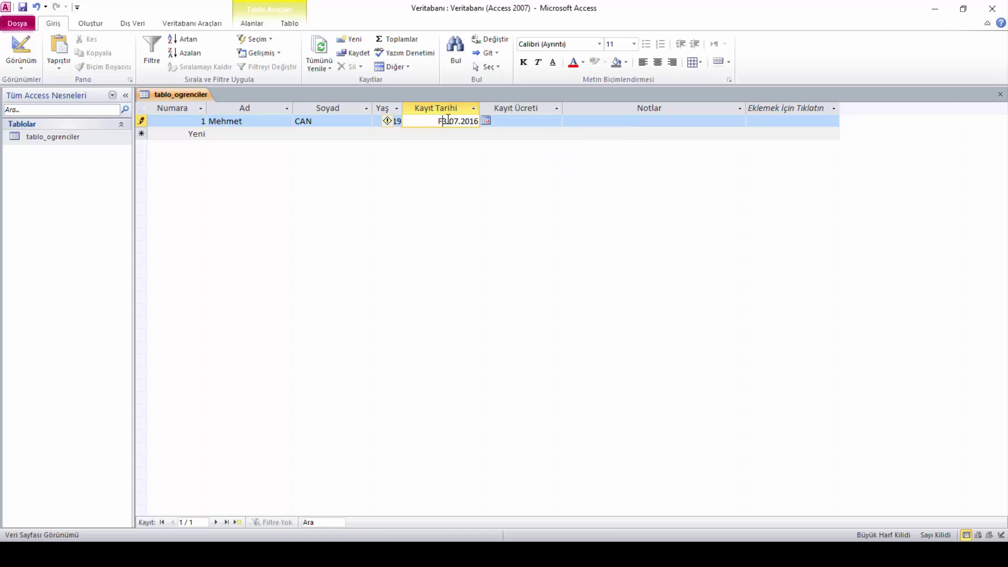
key(BackSpace)
key(Tab)
key(Caps_Lock)
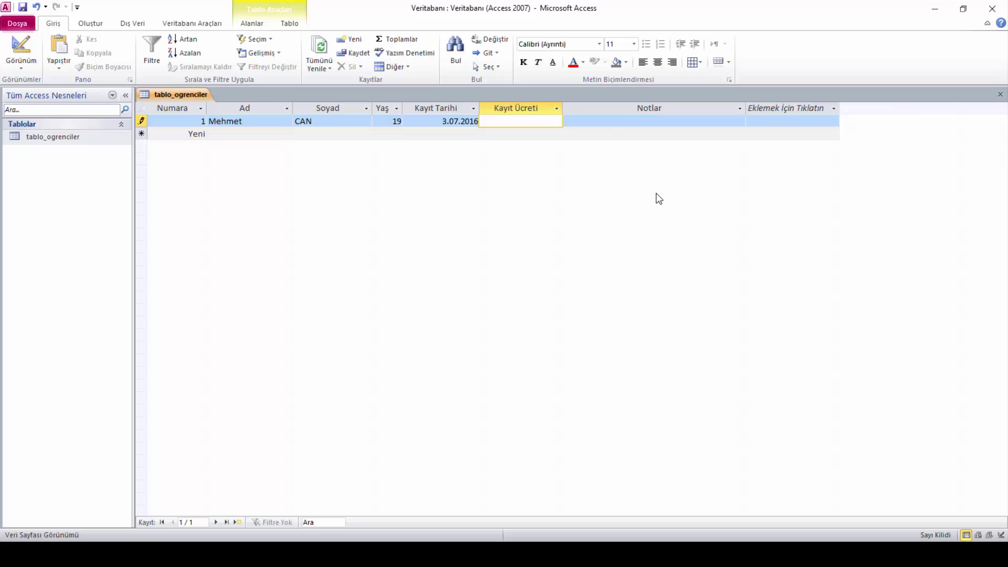
text(320)
Commit the 320 fee so it shows as 320,00 ₺, then select the Yaş value
click(583, 122)
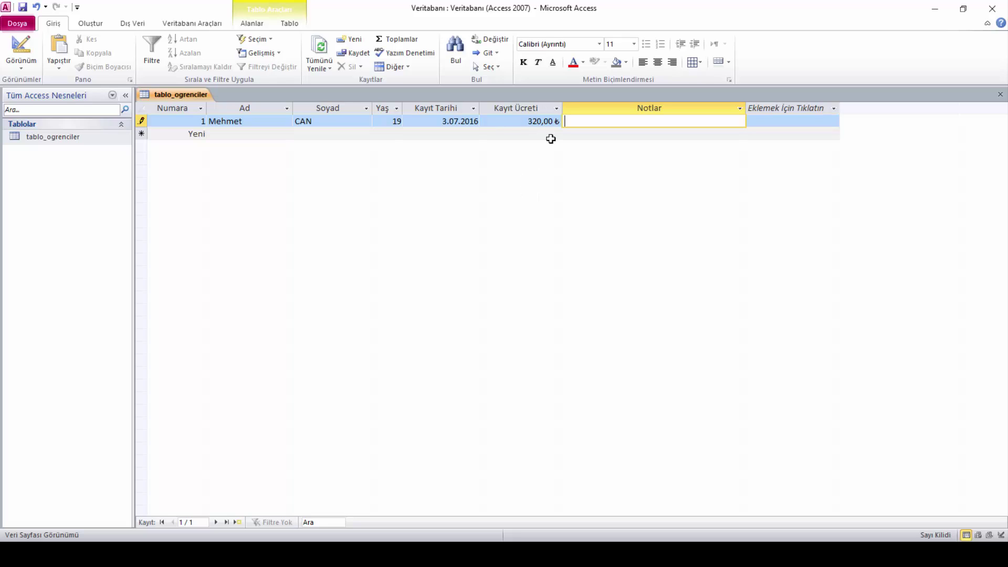
double_click(394, 121)
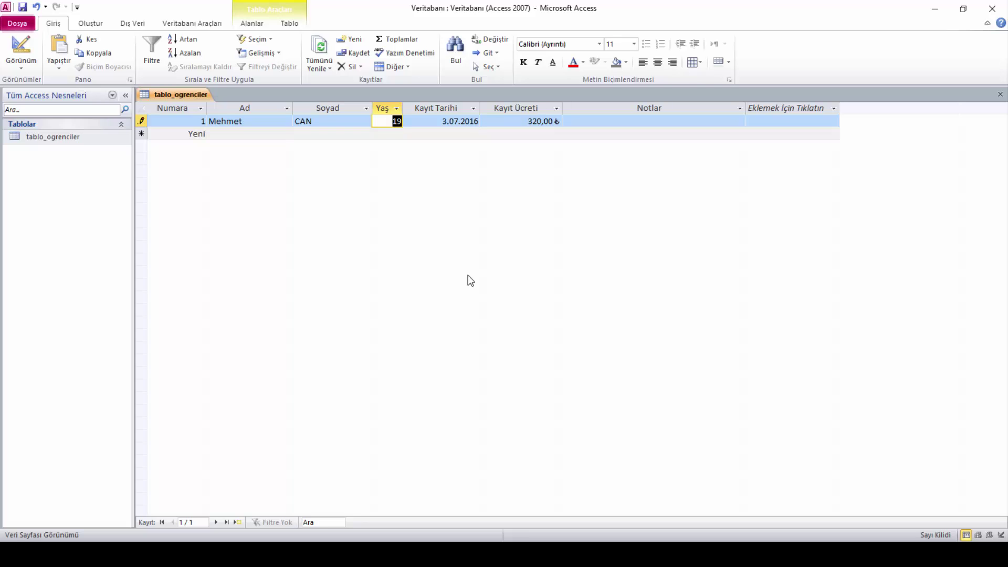
Replace the invalid Yaş entry 'ghff' with 19
text(ghff)
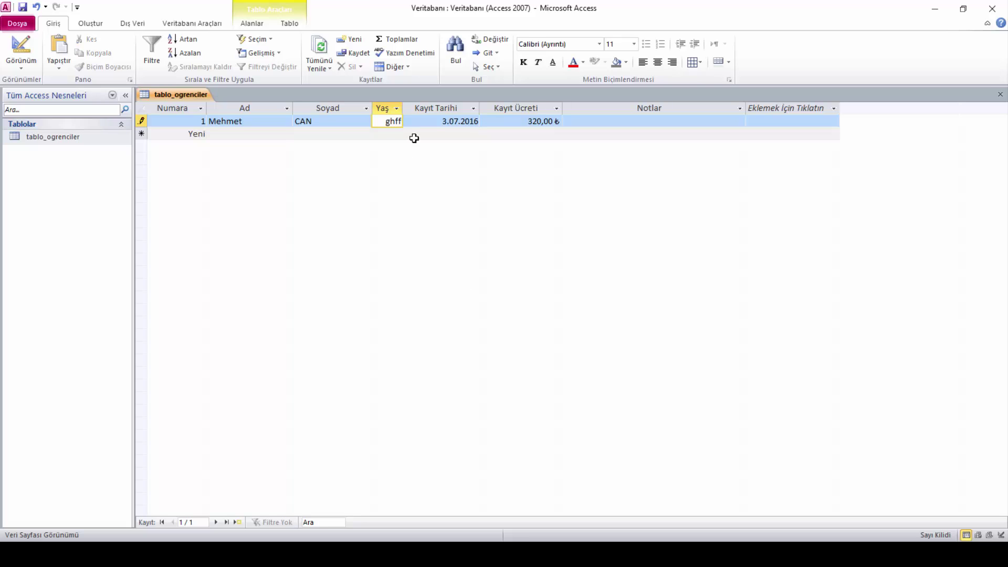
click(438, 124)
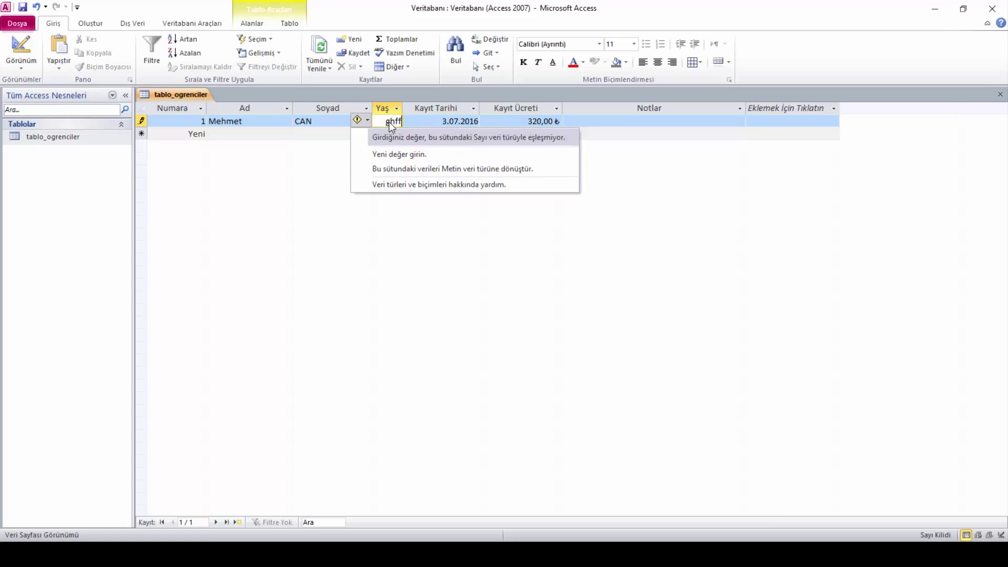
drag(386, 123, 395, 122)
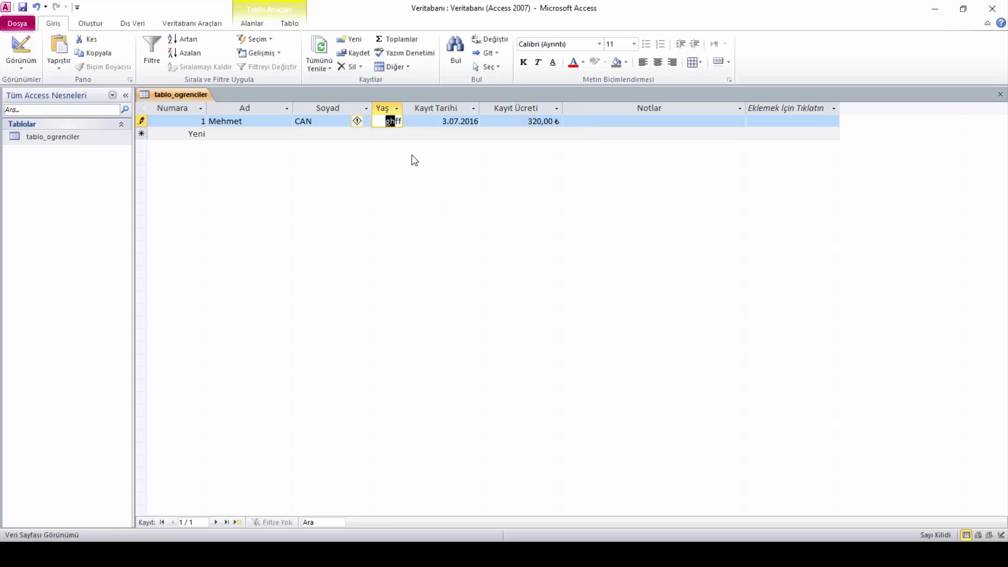
text(g)
key(Delete)
key(Delete)
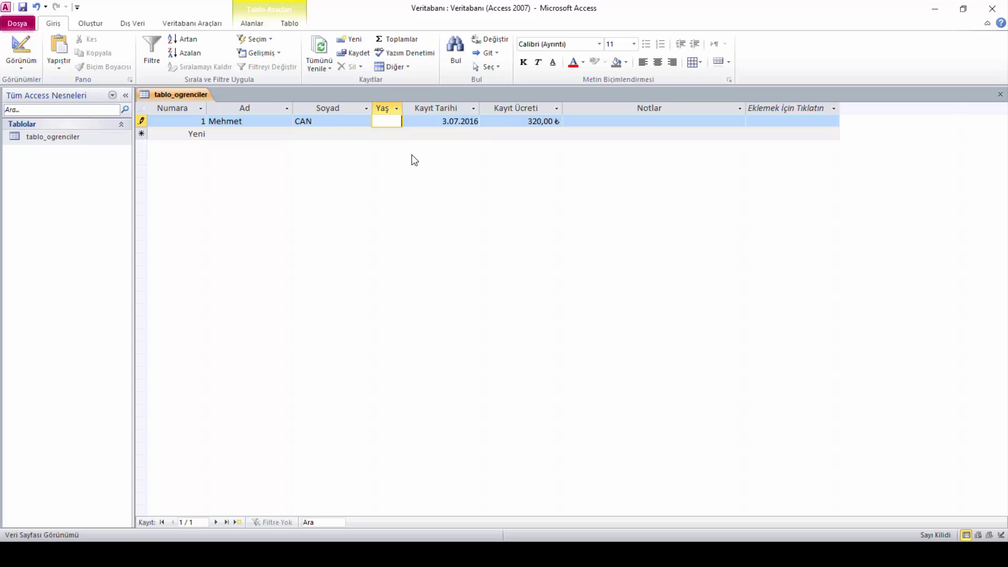
text(19)
key(Tab)
key(Tab)
key(Tab)
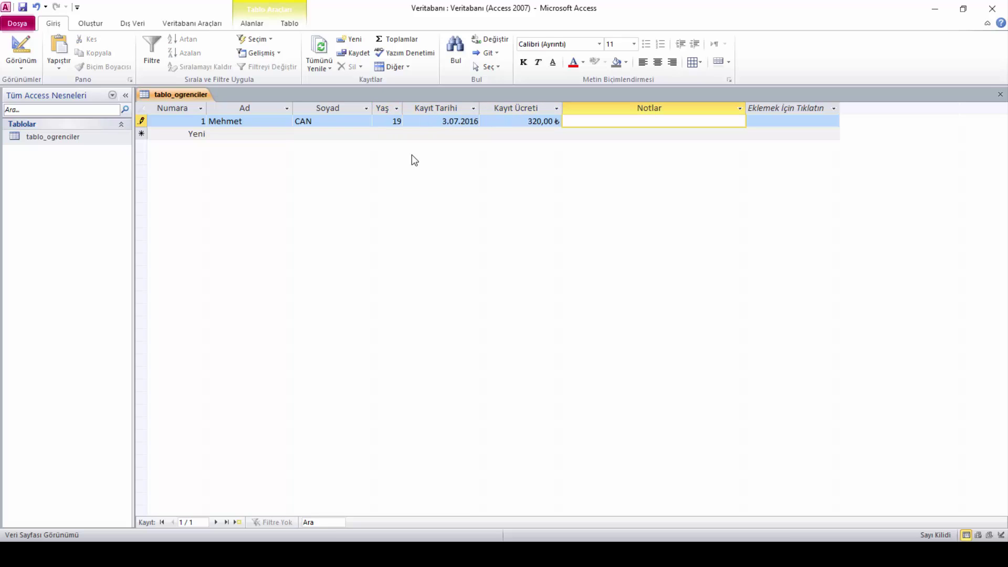
Type '...' in record 1's Notlar and step through its fields to save it
text(...)
key(shift+Tab)
key(shift+Tab)
key(shift+Tab)
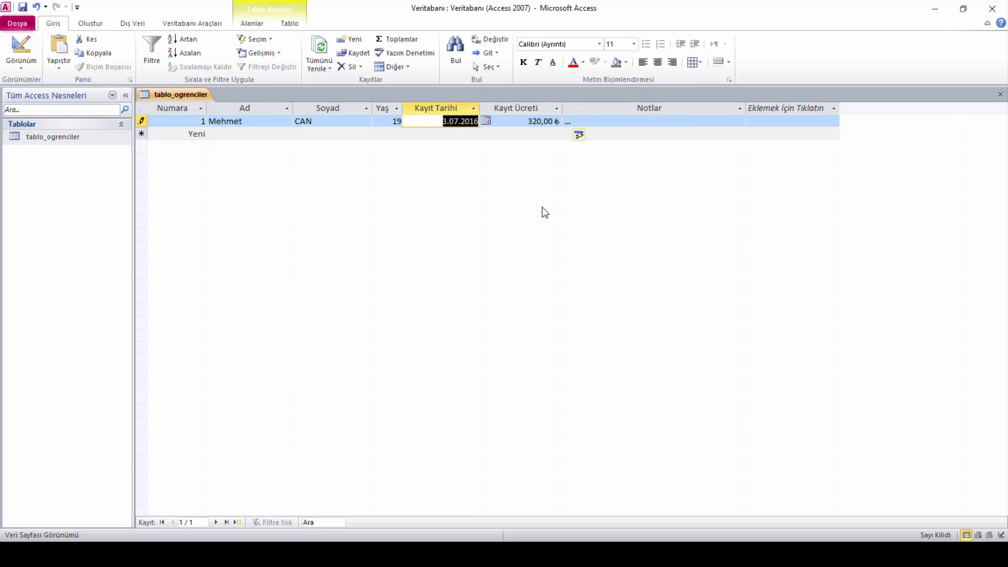
key(shift+Tab)
key(shift+Tab)
key(shift+Tab)
key(Tab)
key(Tab)
key(Tab)
key(Tab)
key(Tab)
key(Tab)
key(Tab)
key(Tab)
key(shift+Tab)
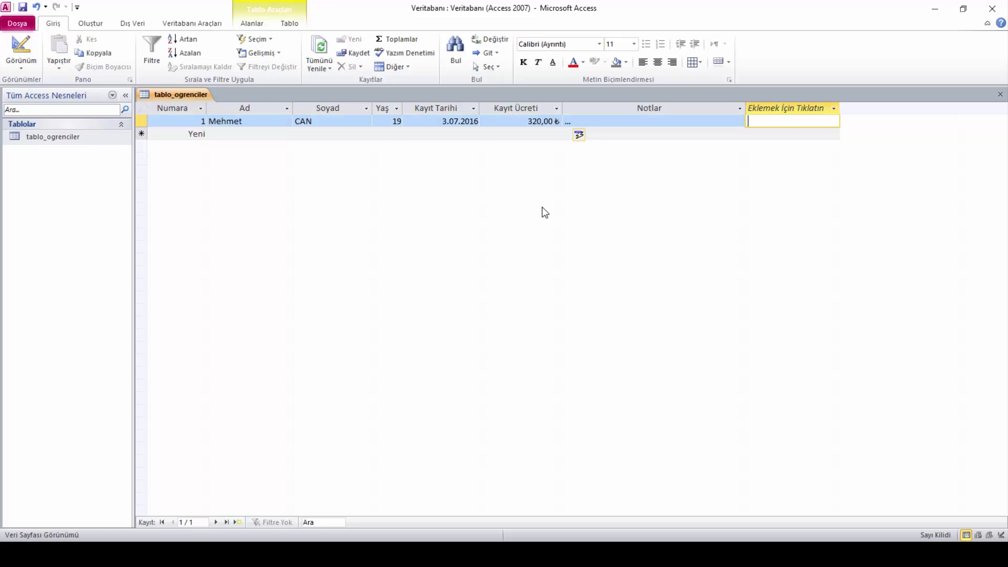
key(shift+Tab)
key(shift+Tab)
key(Tab)
key(Tab)
key(Tab)
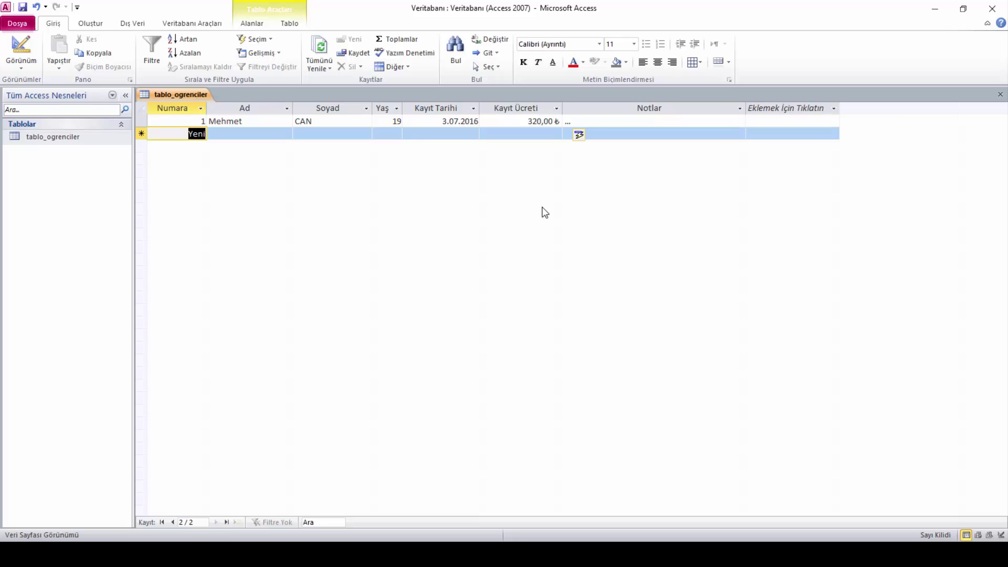
Navigate between record 1 and the new row, ending in record 2's Ad cell
key(2)
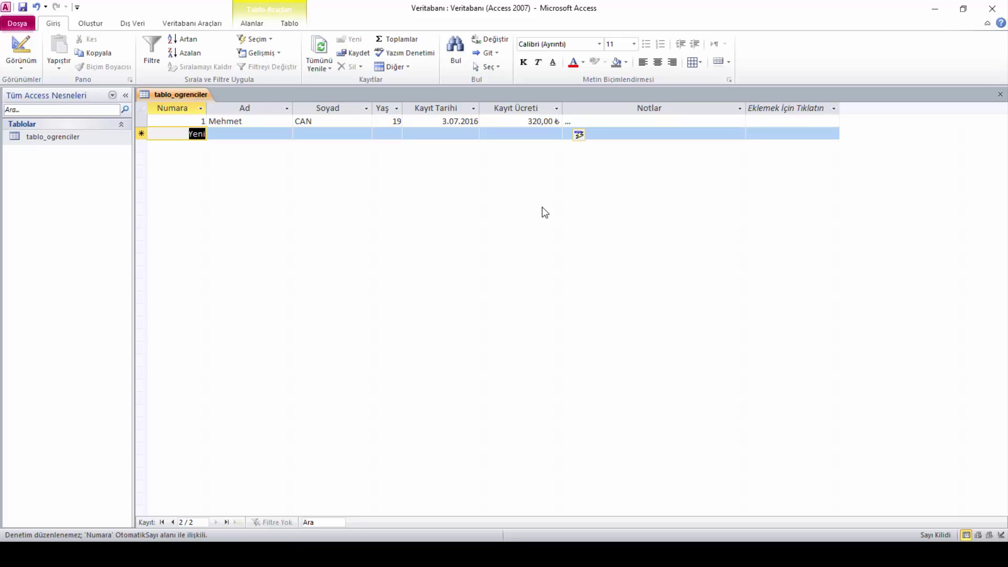
key(Tab)
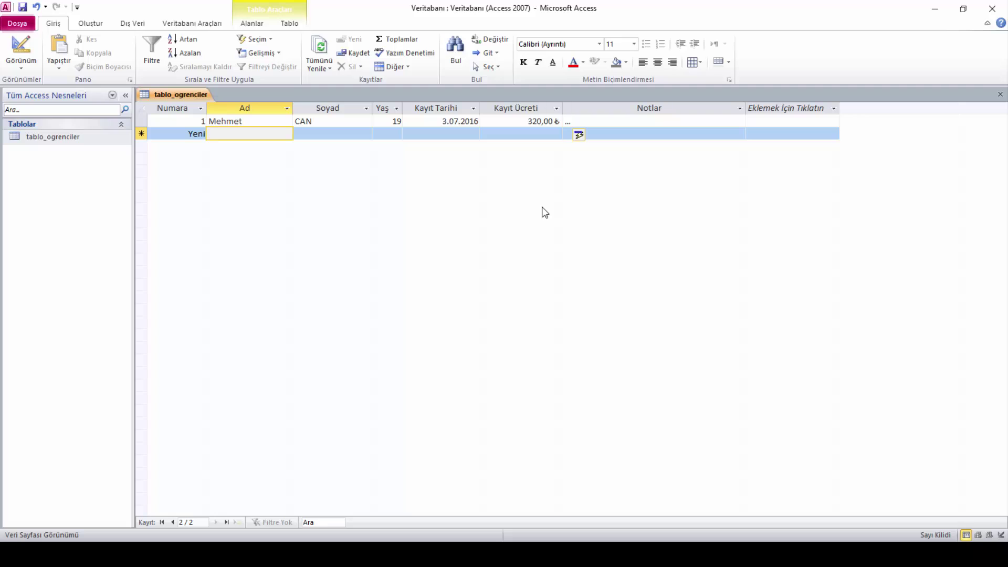
key(Tab)
key(Tab)
key(Tab)
key(Tab)
key(Tab)
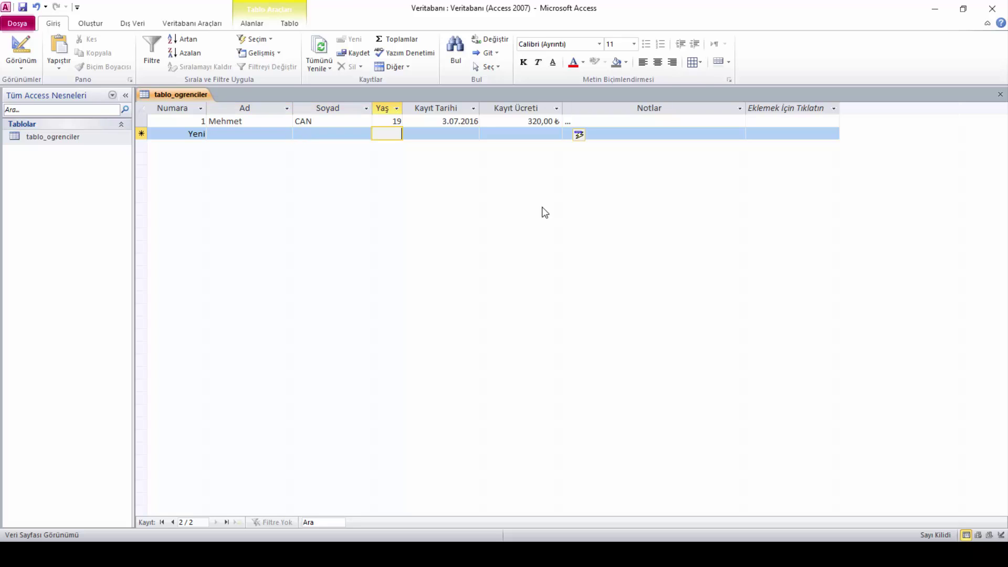
key(Up)
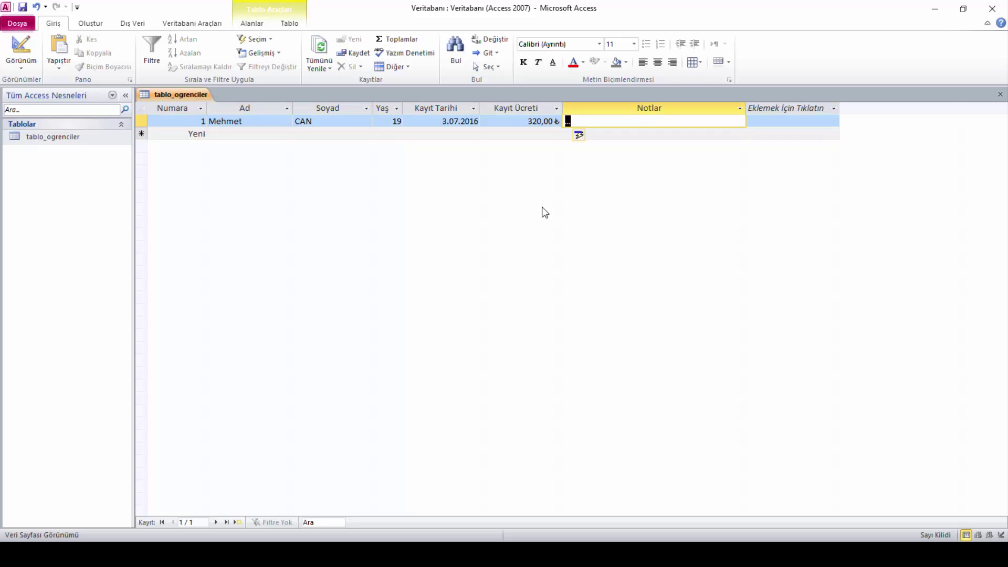
key(shift+Tab)
key(shift+Tab)
key(shift+Tab)
key(shift+Tab)
key(Tab)
key(Tab)
key(Tab)
key(Tab)
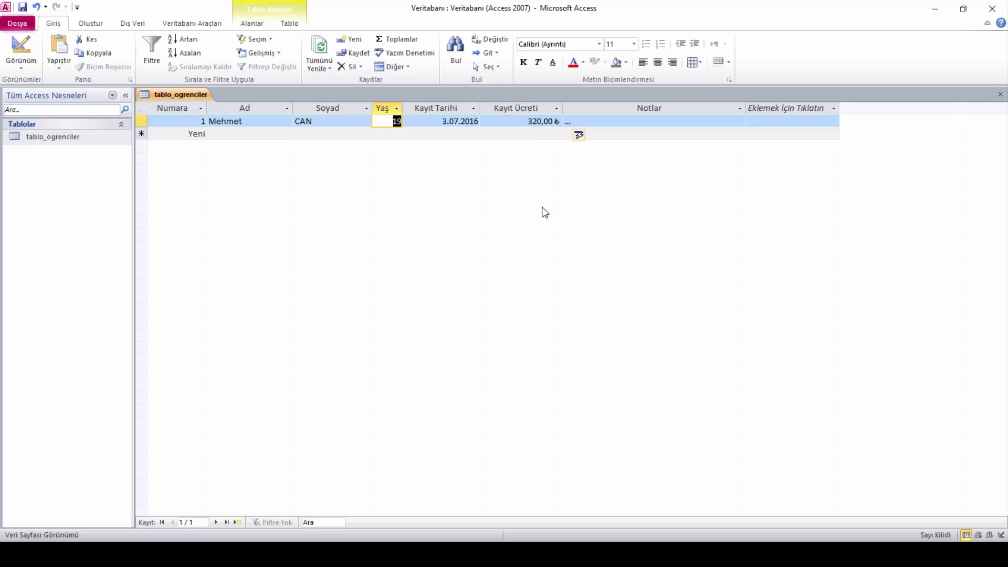
key(Down)
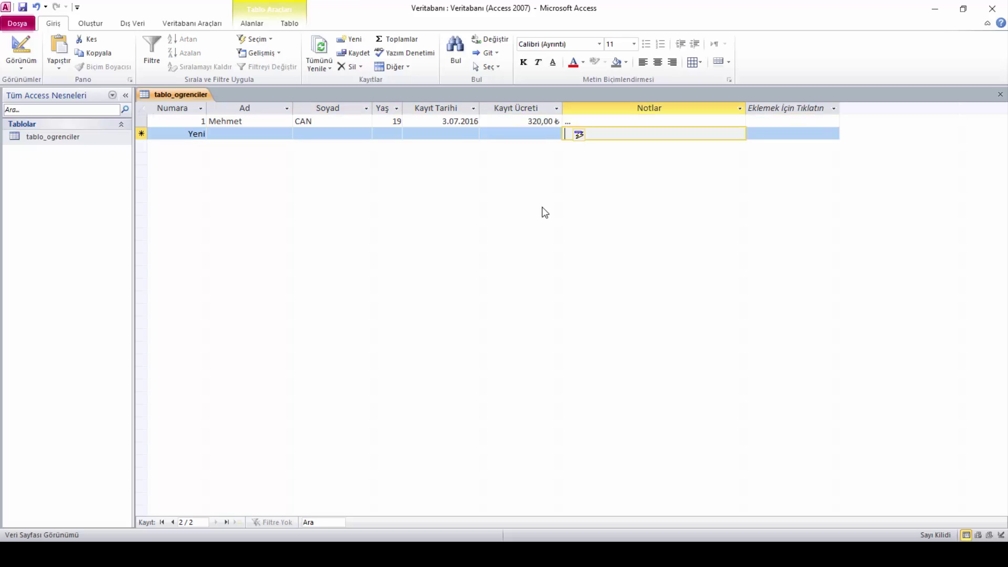
key(shift+Tab)
key(shift+Tab)
key(shift+Tab)
key(shift+Tab)
key(Up)
key(Tab)
key(Tab)
key(Tab)
key(Down)
key(shift+Tab)
key(shift+Tab)
key(shift+Tab)
key(shift+Tab)
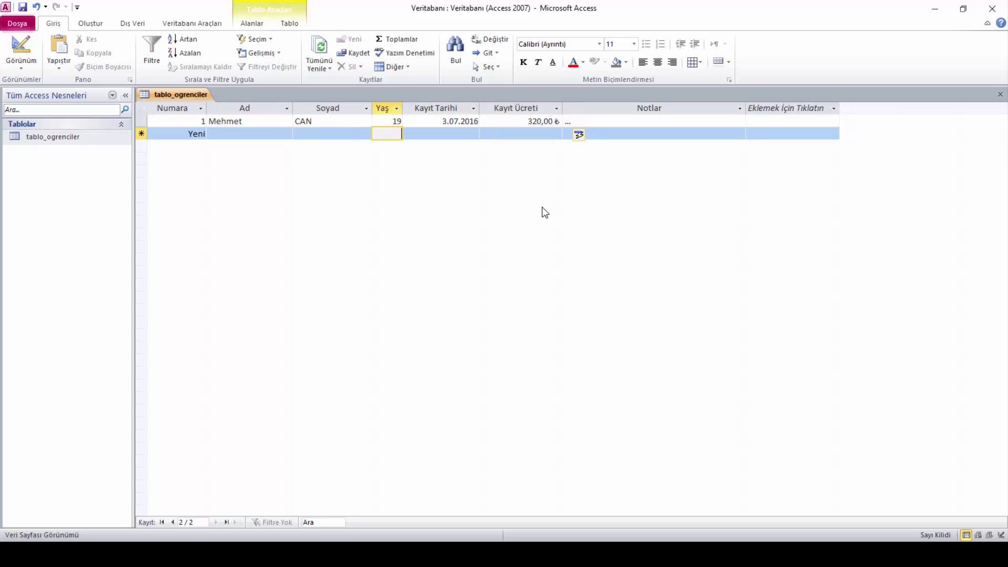
key(Up)
key(Tab)
key(Tab)
key(Tab)
key(Tab)
key(Down)
key(shift+Tab)
key(shift+Tab)
key(shift+Tab)
key(shift+Tab)
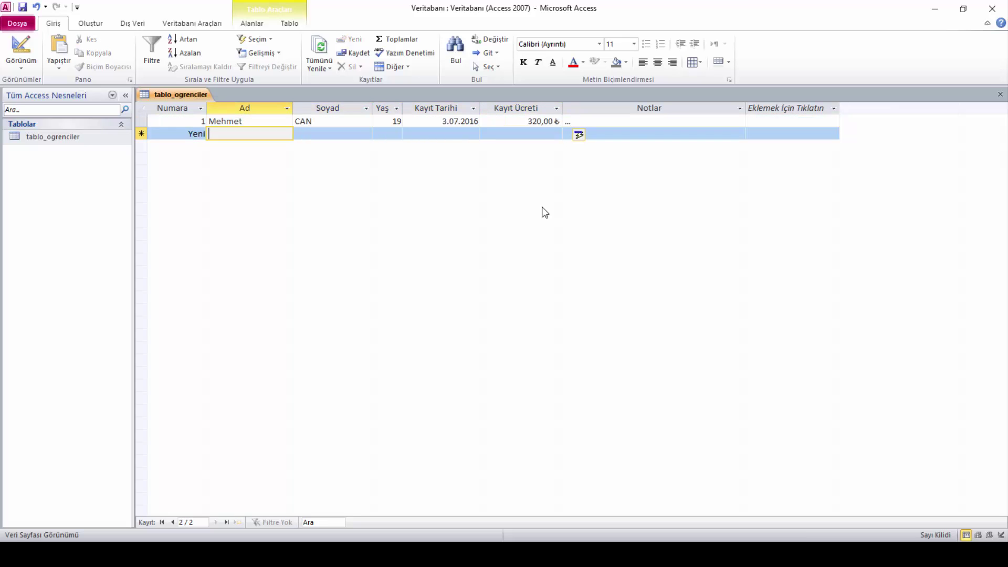
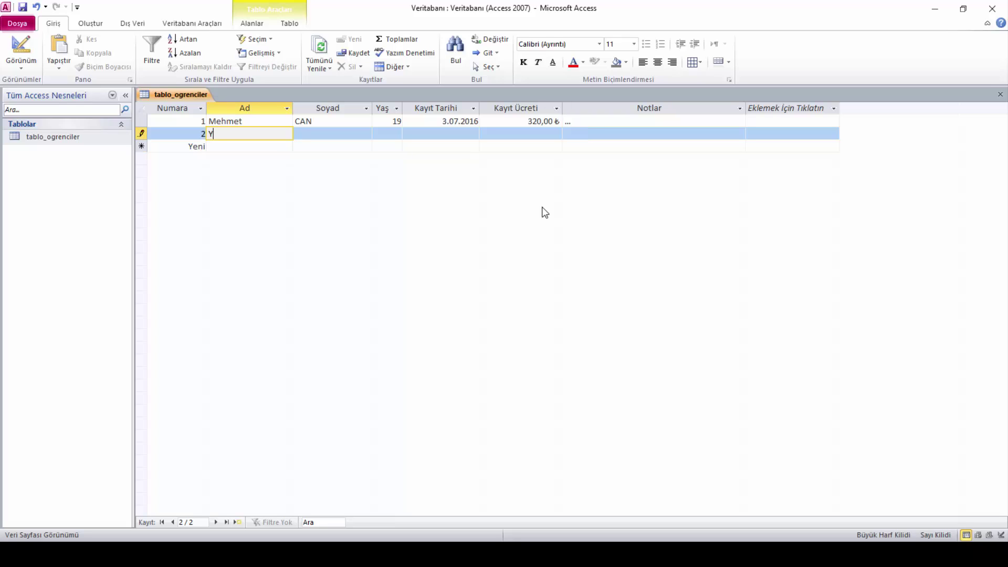
Enter record 2's first name, surname in capitals, and Yaş 23
key(Tab)
key(Caps_Lock)
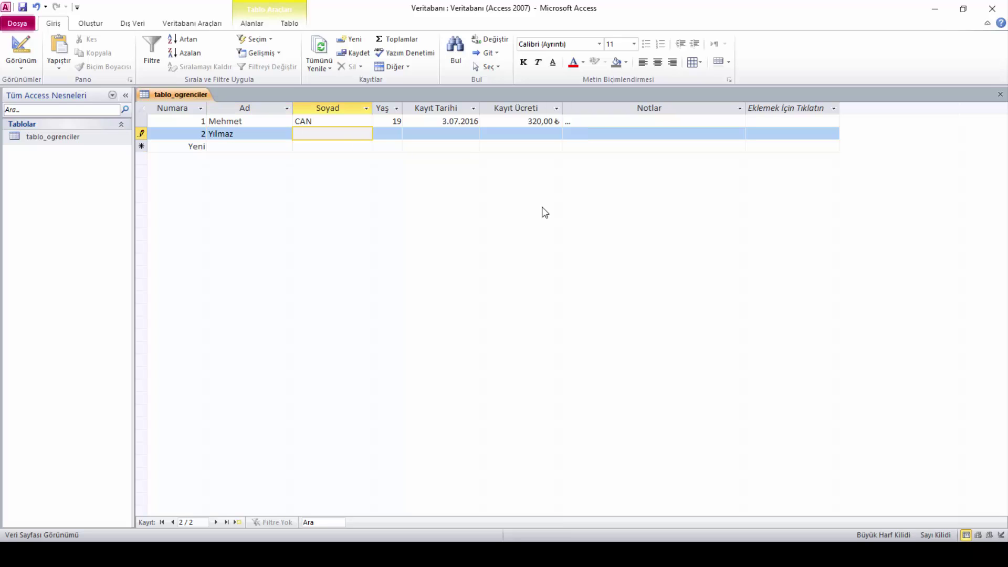
key(Tab)
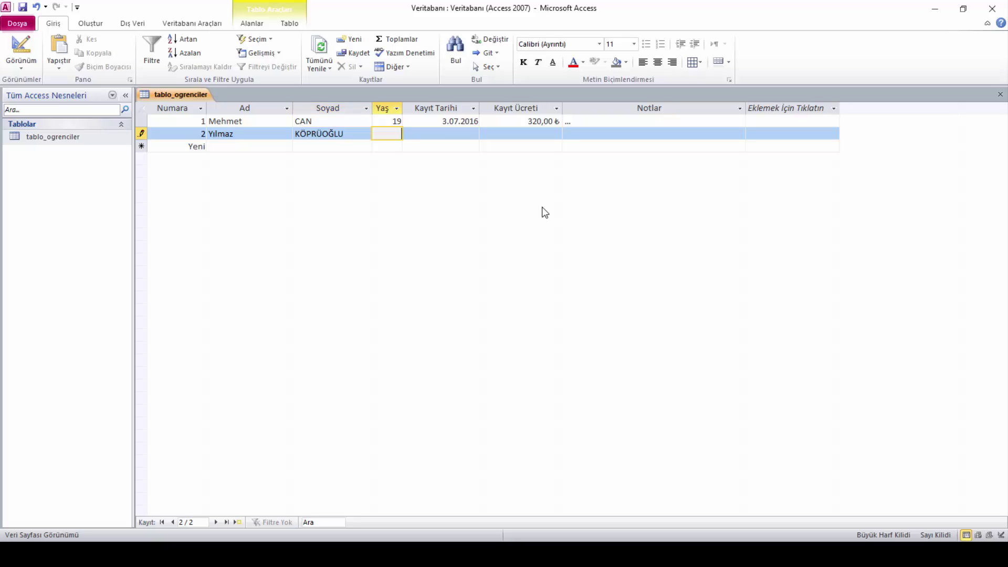
text(23)
key(Tab)
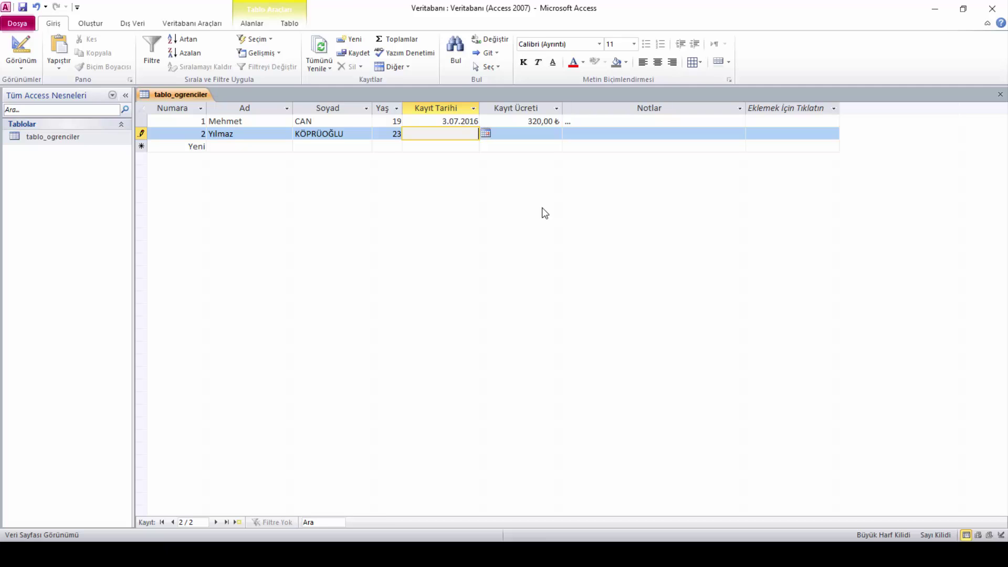
Set record 2's registration date to 10.07.2015 using the calendar picker
click(485, 133)
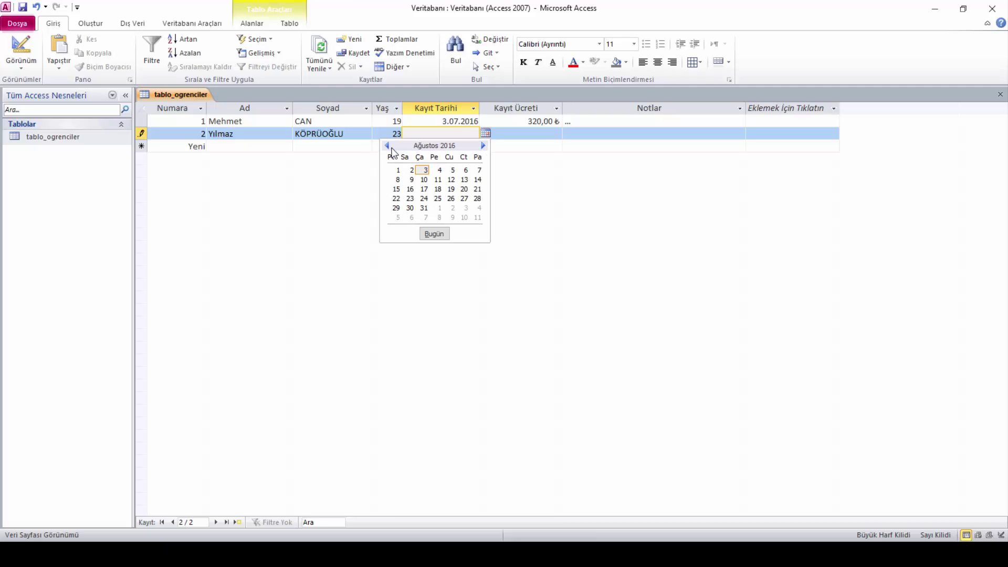
click(386, 146)
click(386, 145)
click(387, 145)
click(386, 146)
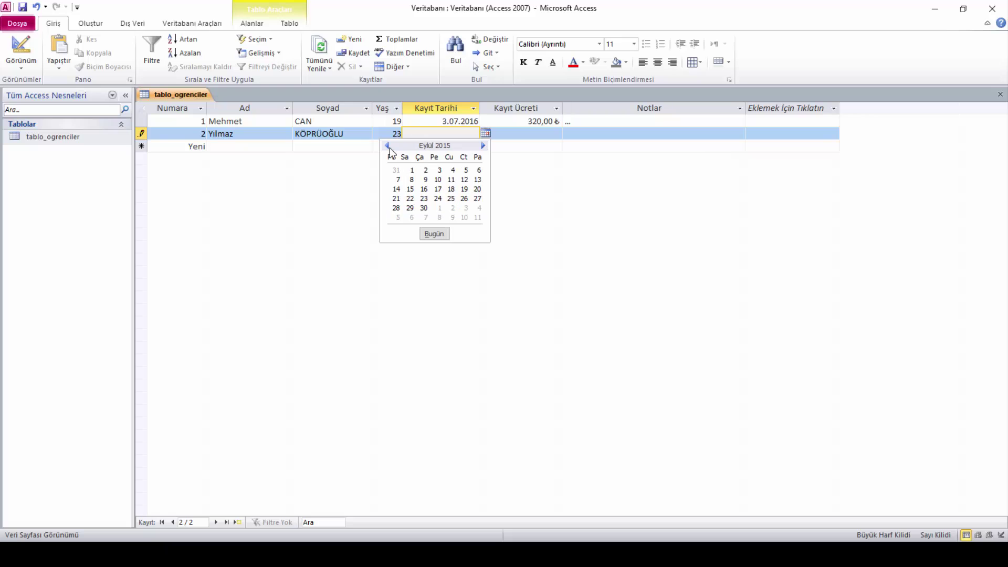
click(389, 146)
click(388, 147)
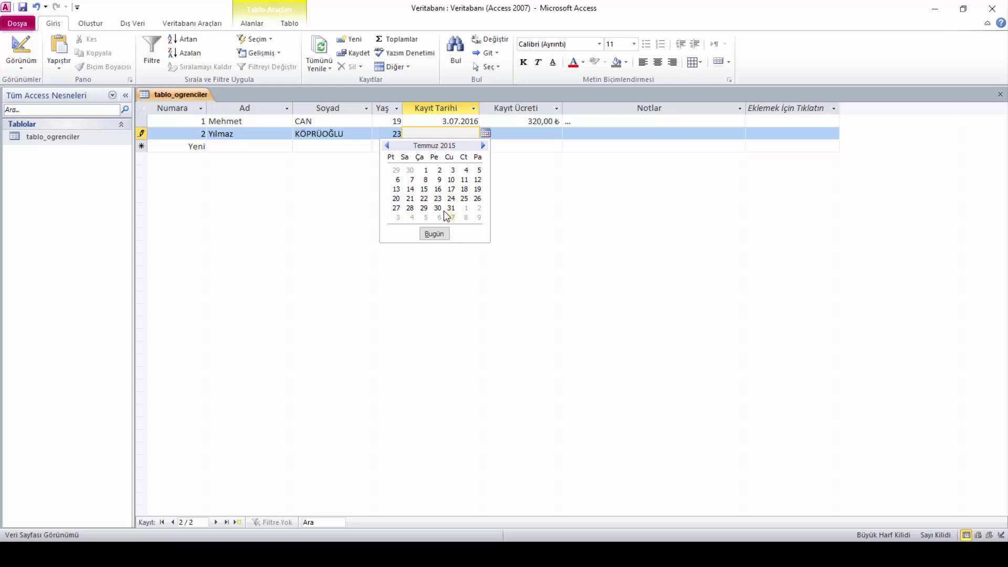
click(450, 180)
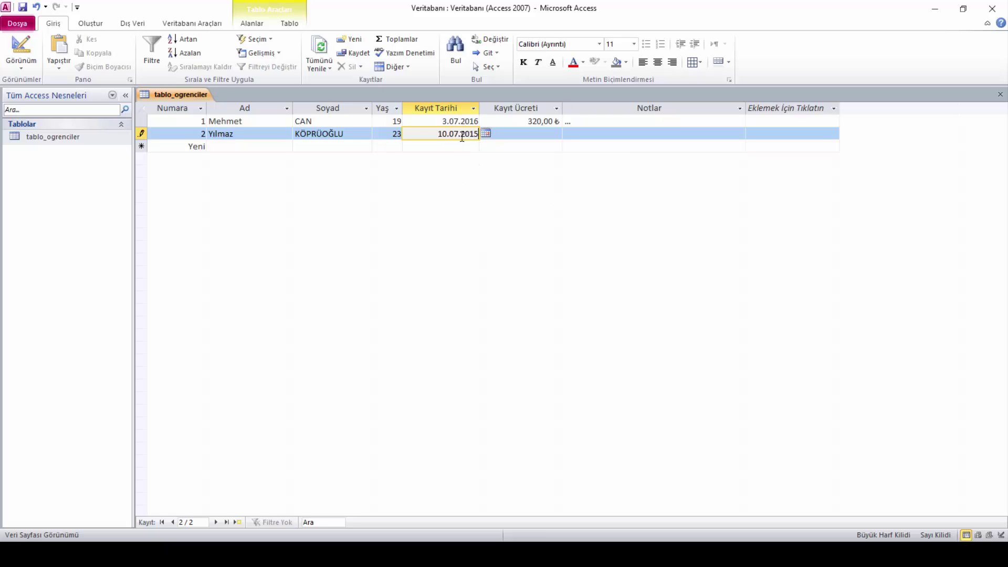
Enter a 205,00 ₺ registration fee for record 2
click(521, 132)
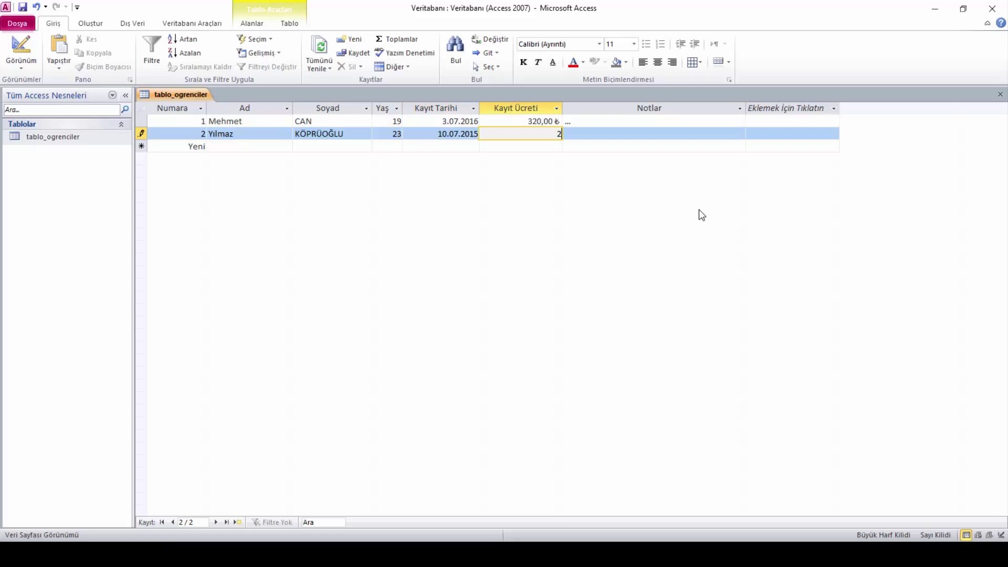
text(205)
click(578, 131)
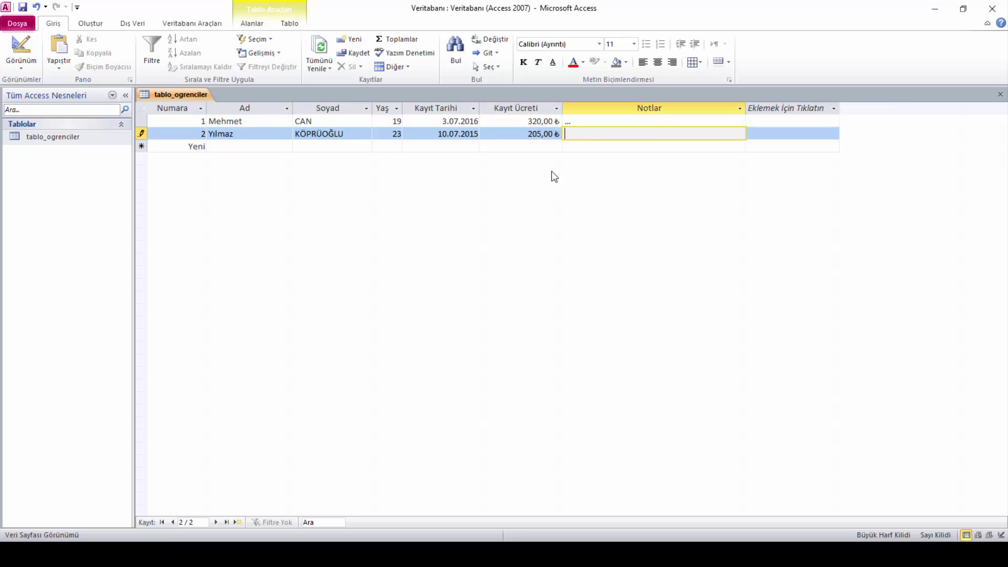
click(536, 134)
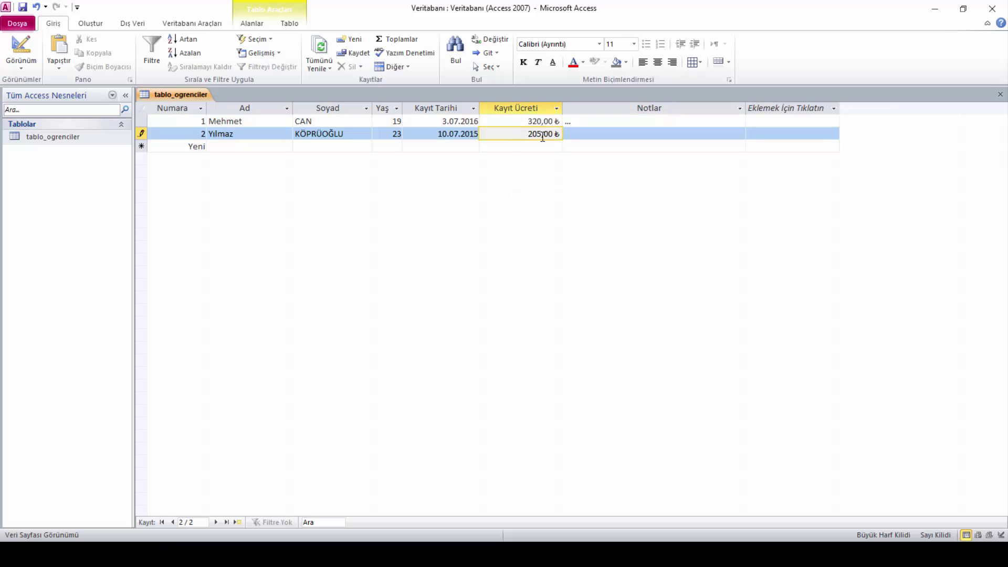
double_click(534, 134)
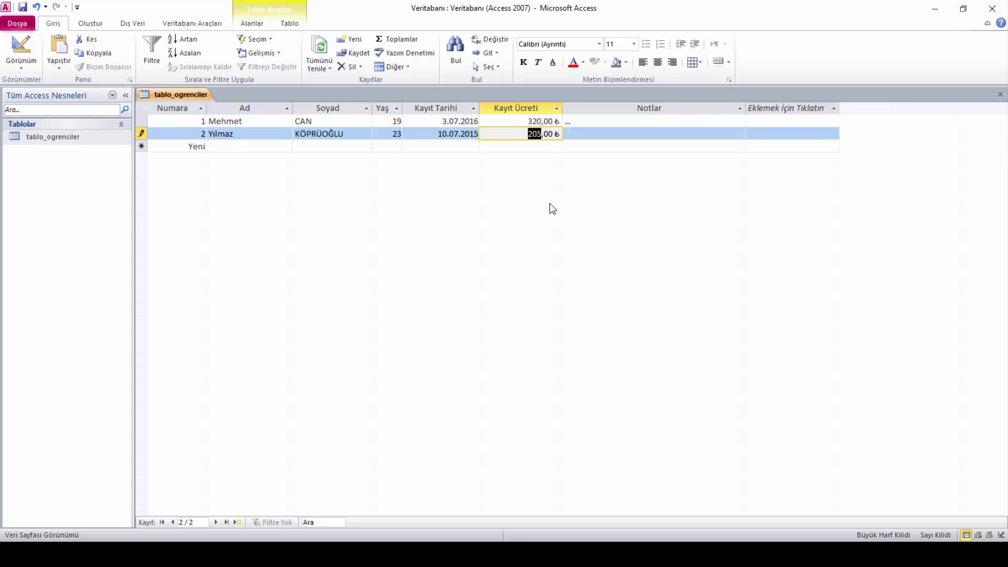
click(524, 135)
drag(524, 136, 594, 136)
Add the note 'Saygılı bir öğrencidir.' and save the second student's record
click(594, 136)
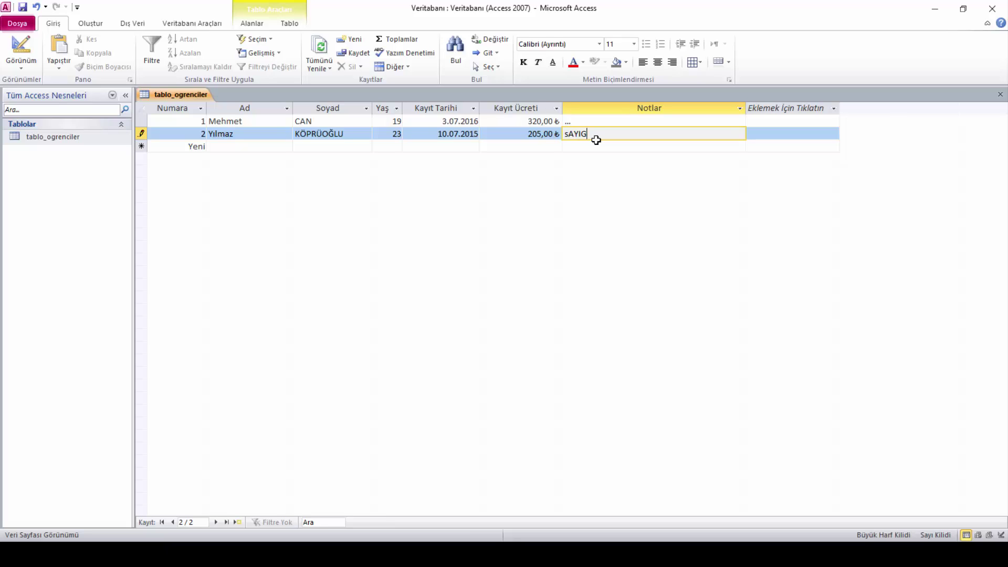
text(S)
key(Caps_Lock)
text(aygılı bir öğrencidir.)
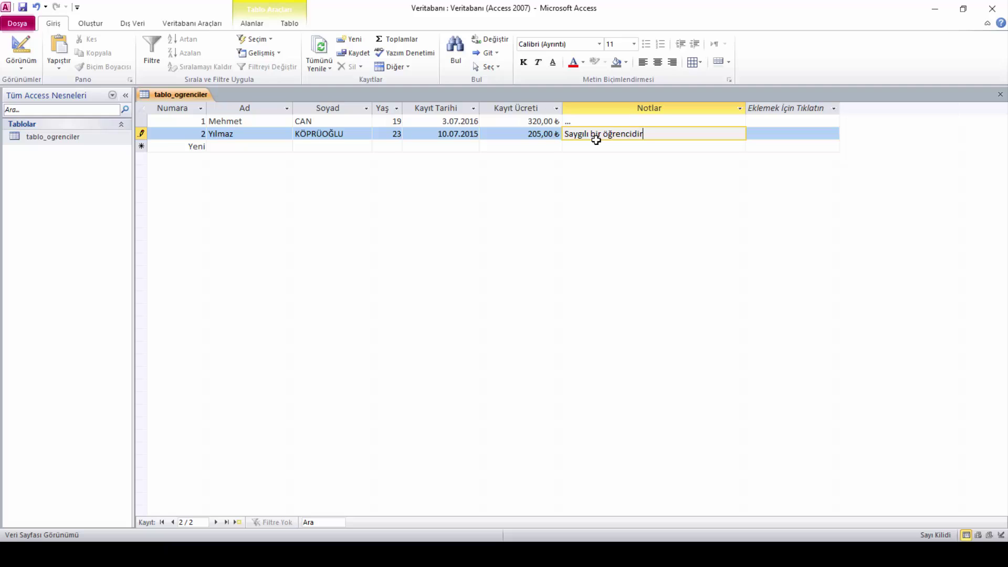
click(603, 148)
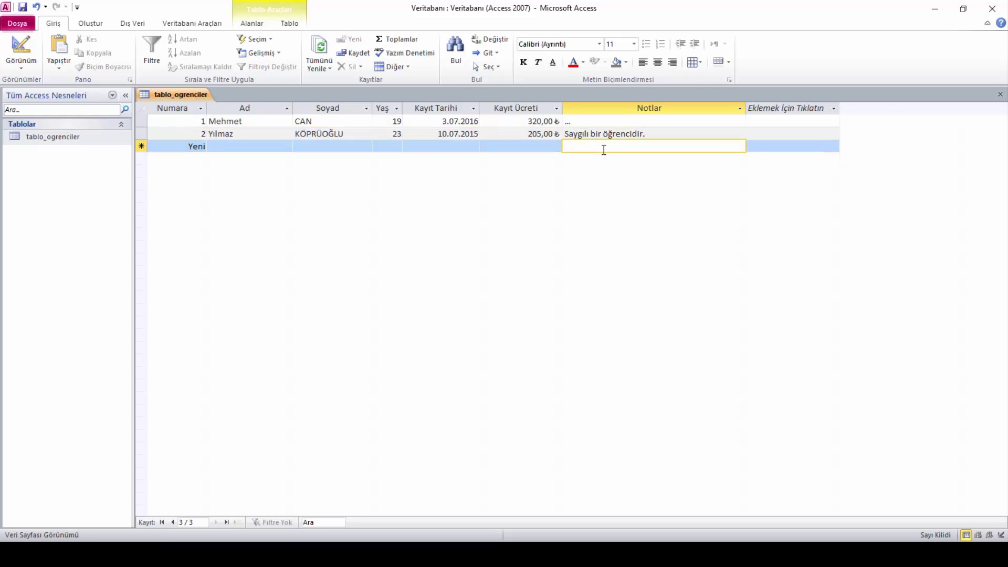
click(270, 147)
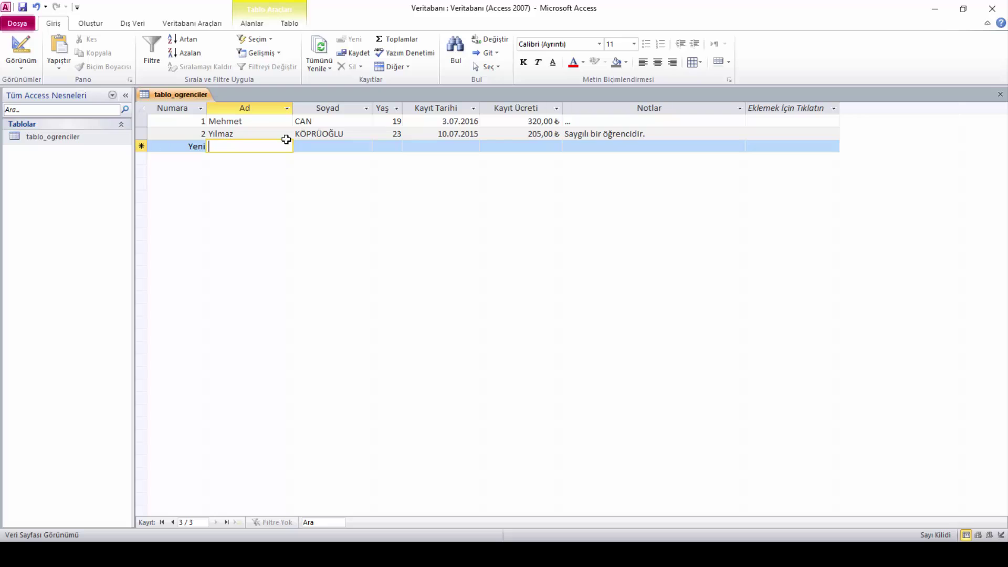
click(314, 146)
click(393, 145)
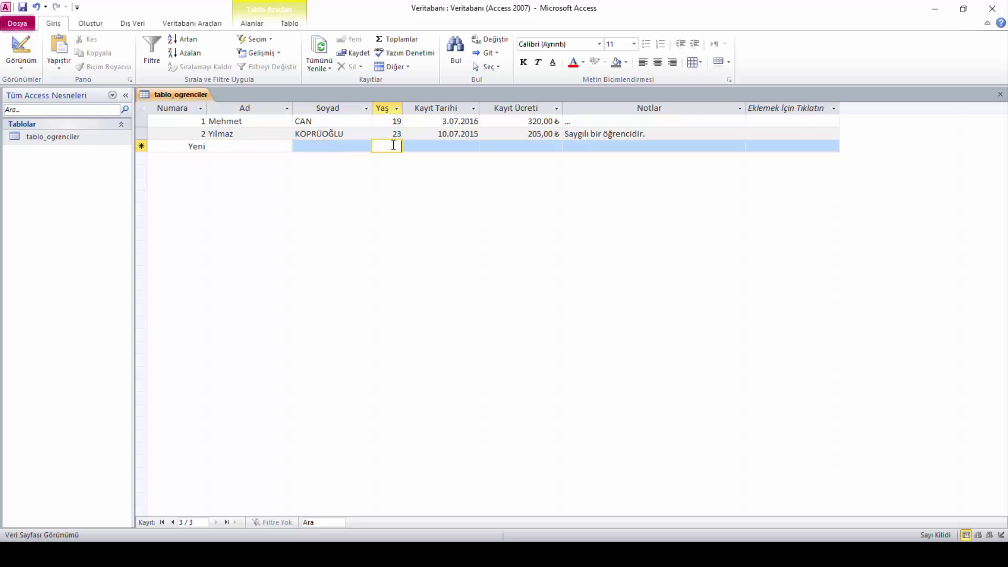
click(447, 141)
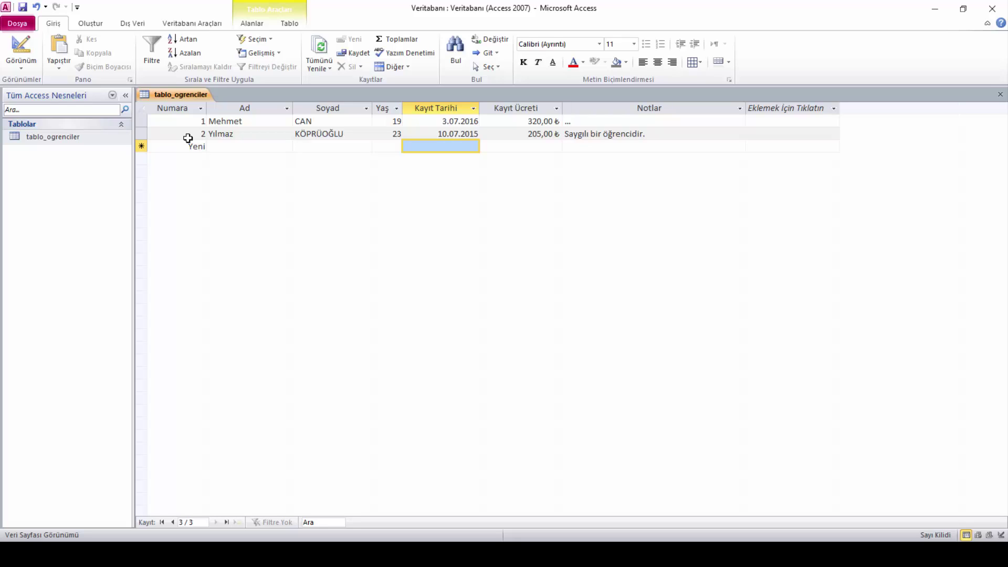
click(142, 145)
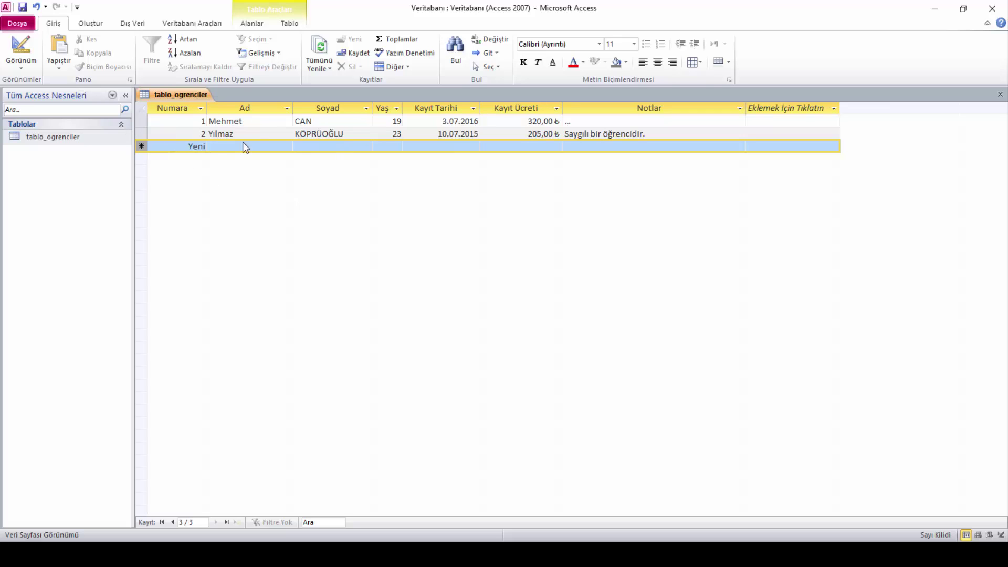
click(142, 134)
click(141, 120)
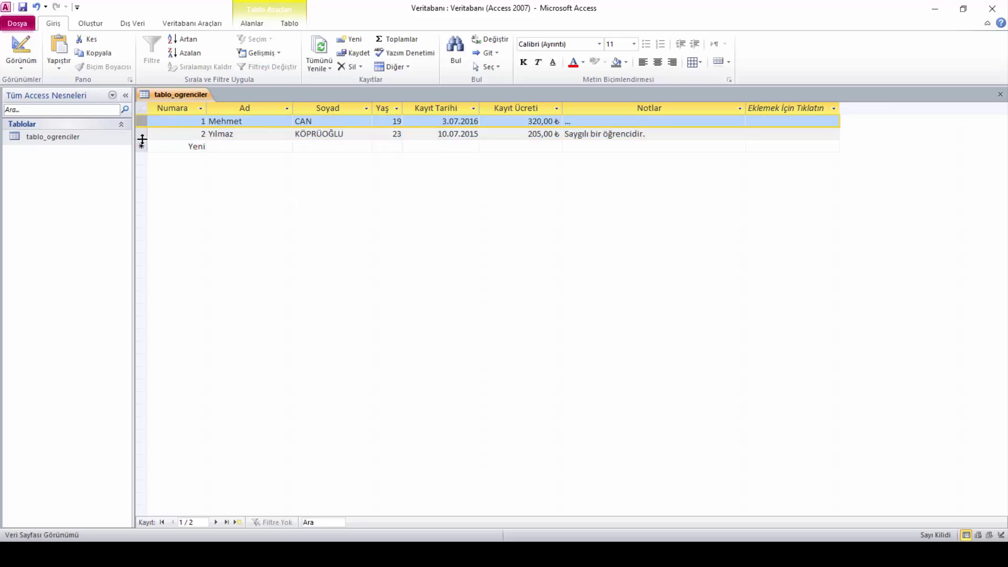
click(236, 108)
click(319, 109)
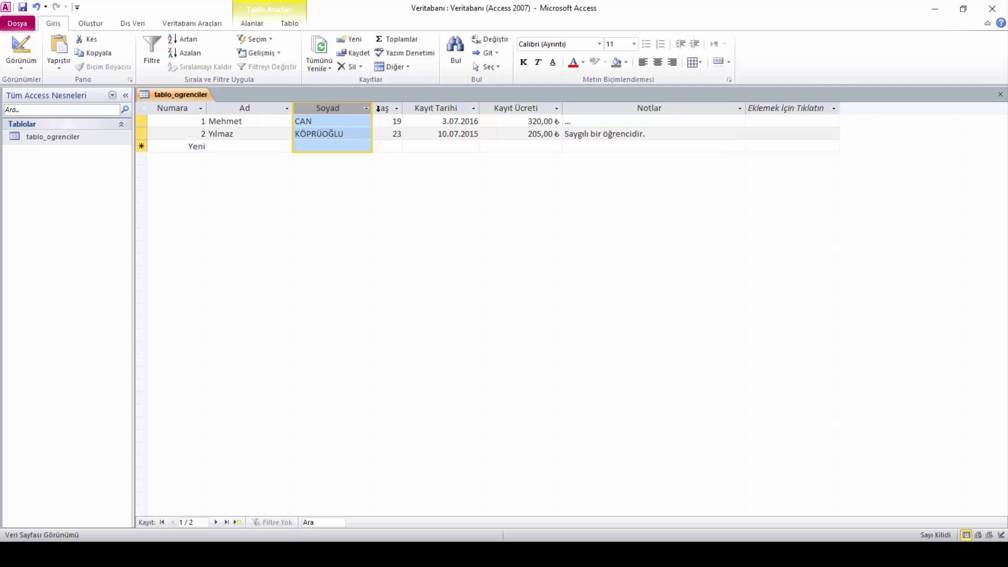
click(388, 109)
click(415, 109)
click(501, 108)
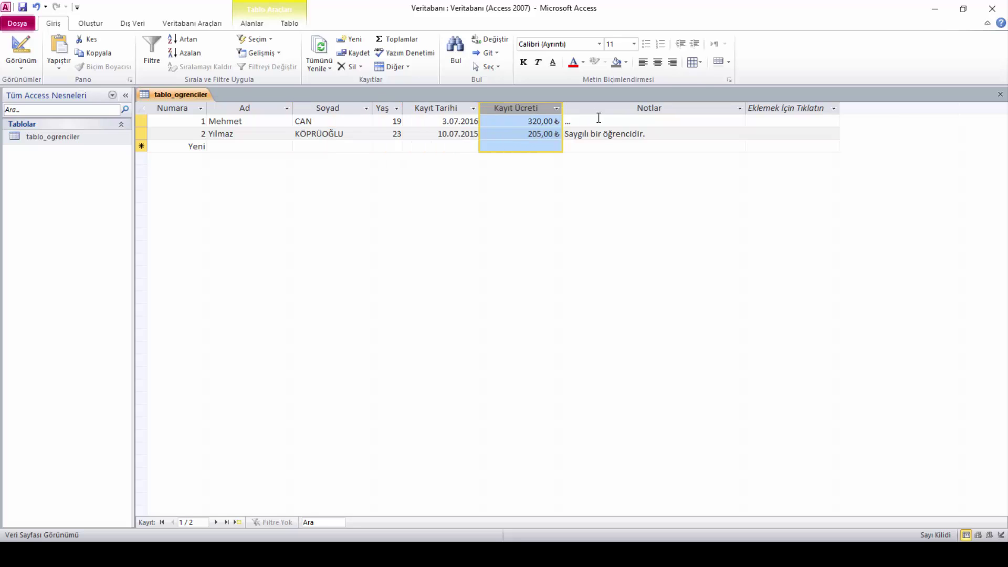
click(611, 110)
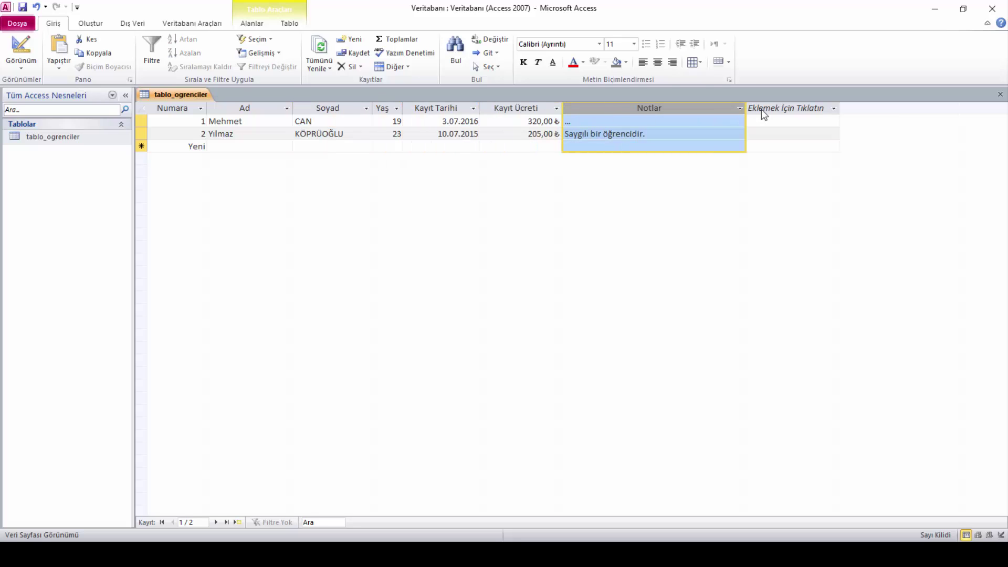
click(528, 110)
click(455, 111)
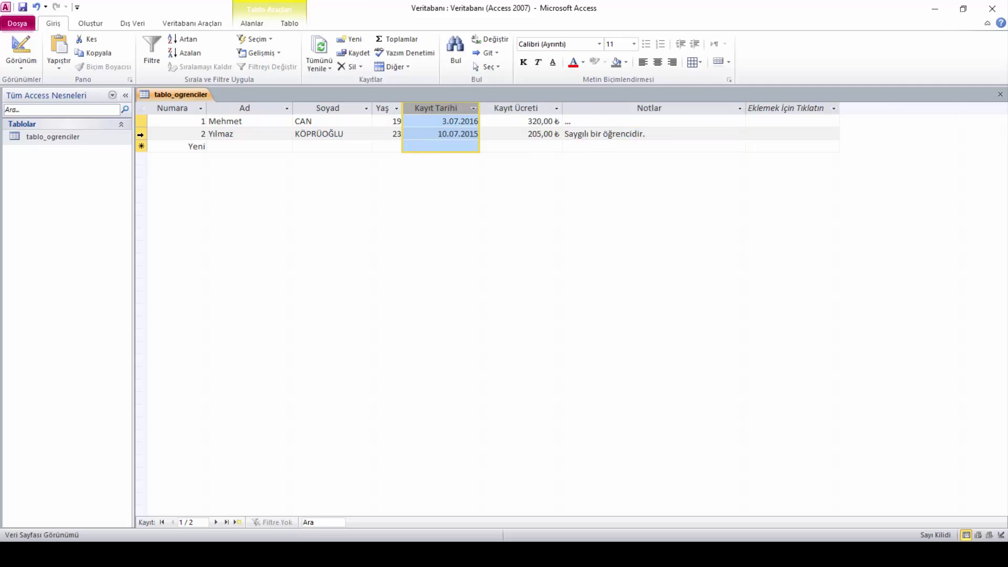
click(153, 134)
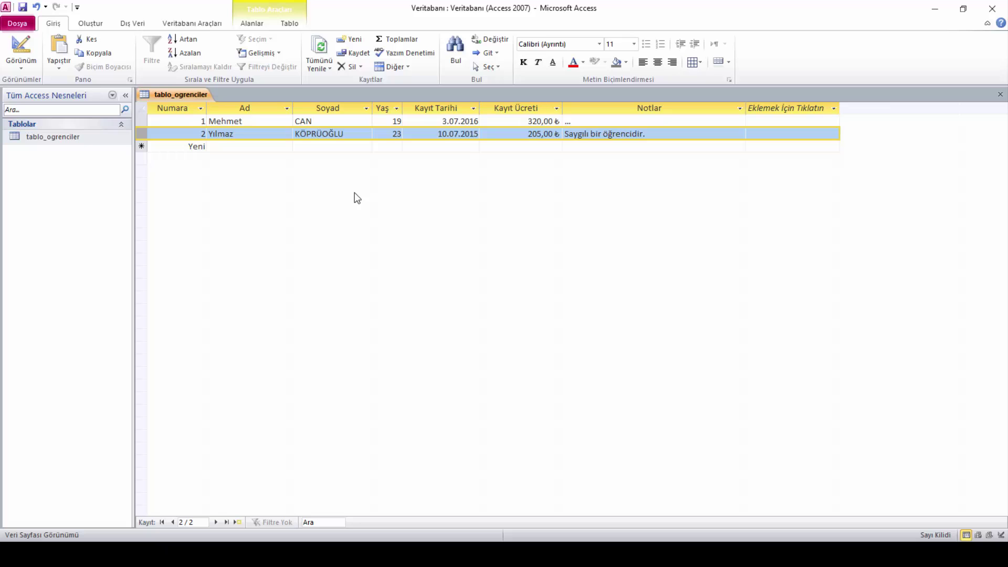
Switch tablo_ogrenciler to Design View and inspect the Notlar and Kayıt Ücreti fields
right_click(178, 96)
click(219, 152)
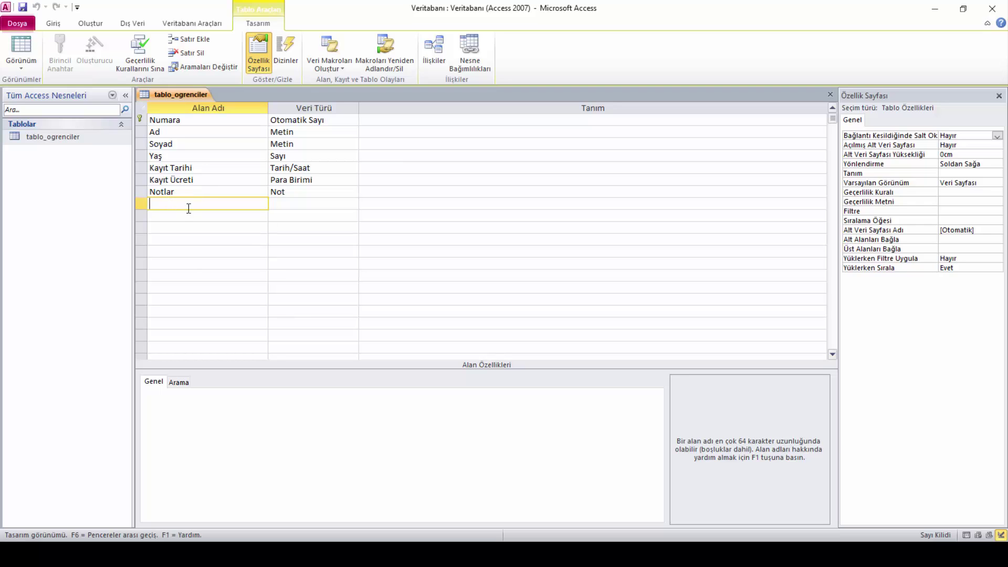
click(136, 193)
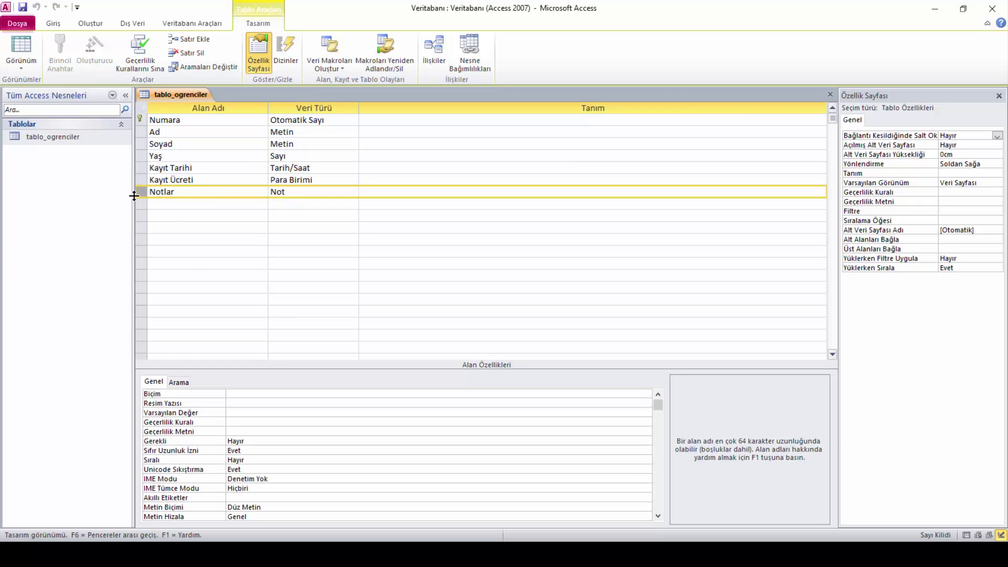
click(137, 180)
Insert an empty field row above Notlar in the table design
click(140, 166)
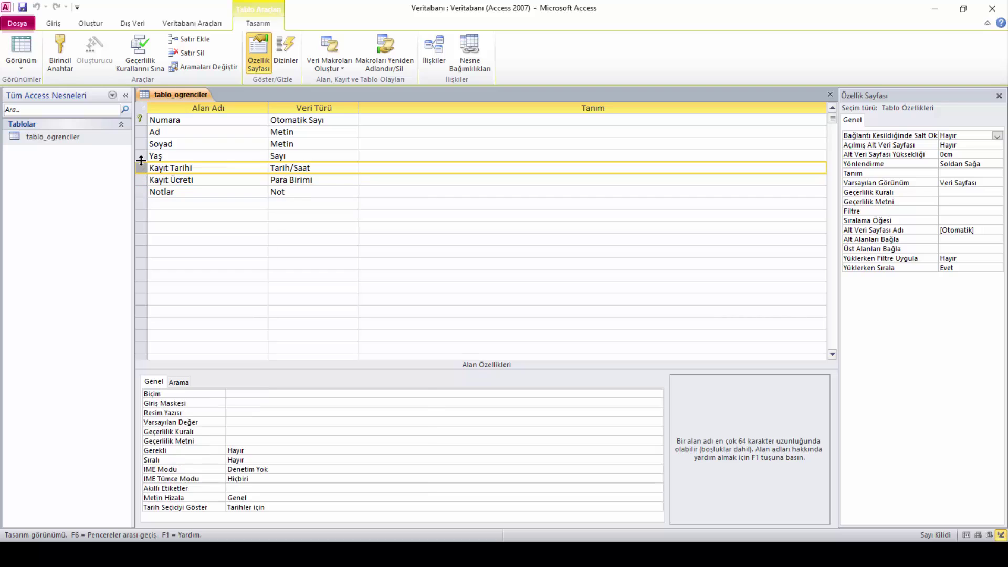
click(140, 155)
click(140, 144)
click(141, 192)
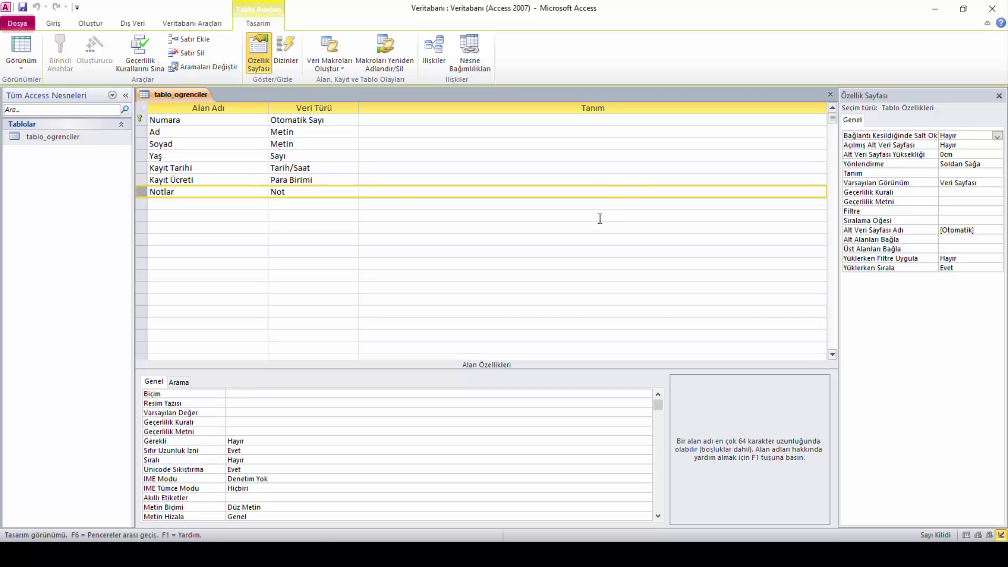
right_click(142, 191)
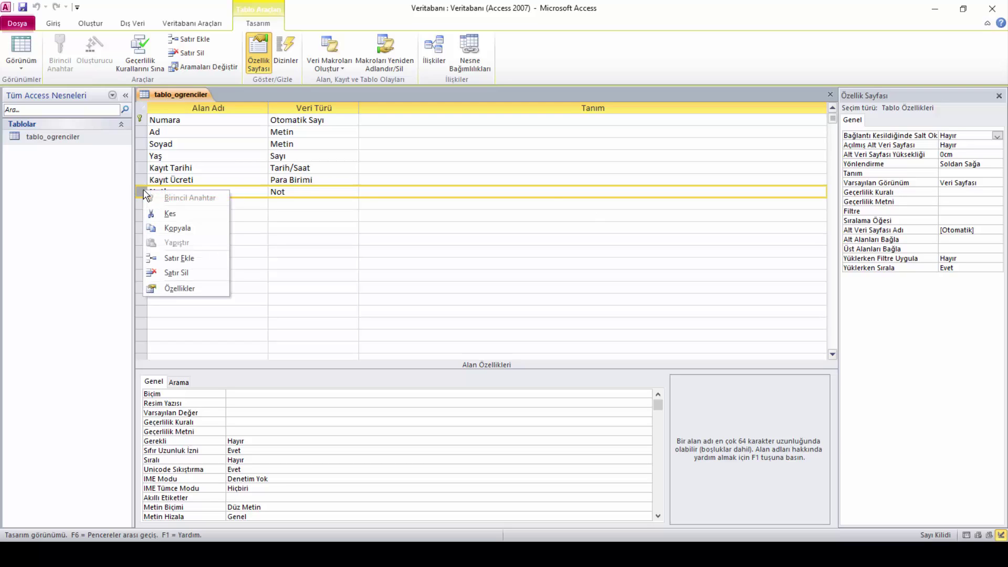
click(198, 267)
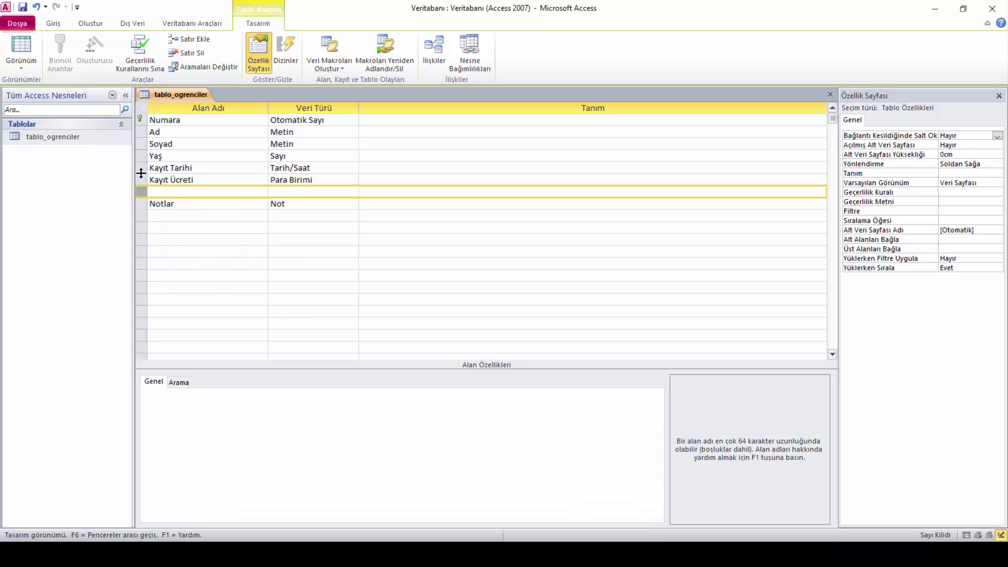
click(160, 171)
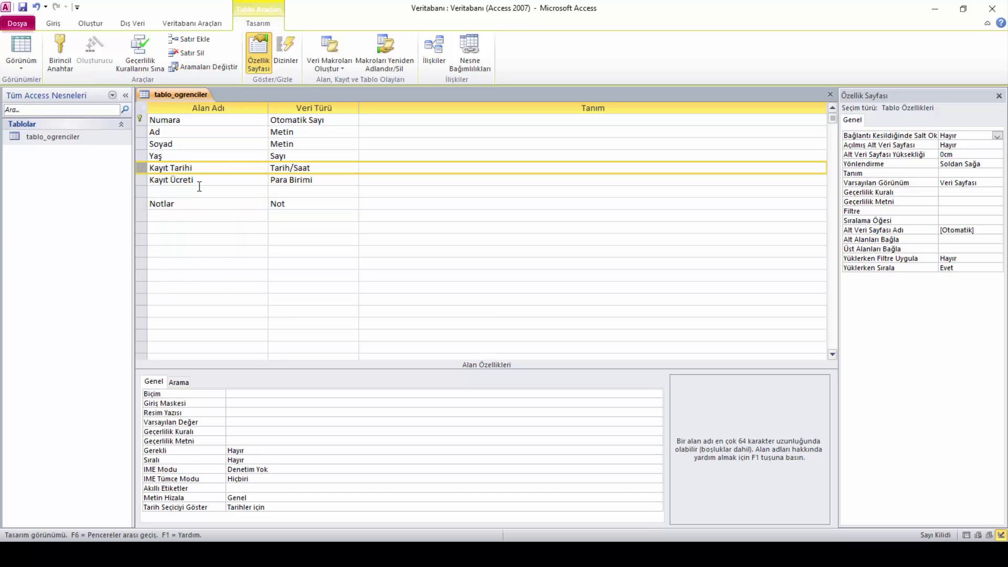
click(139, 201)
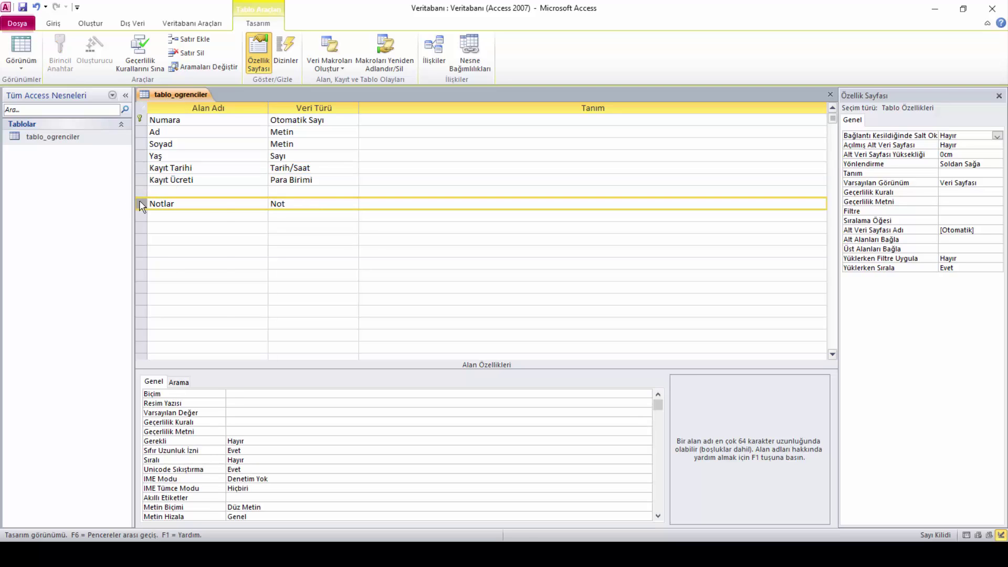
right_click(139, 202)
click(240, 188)
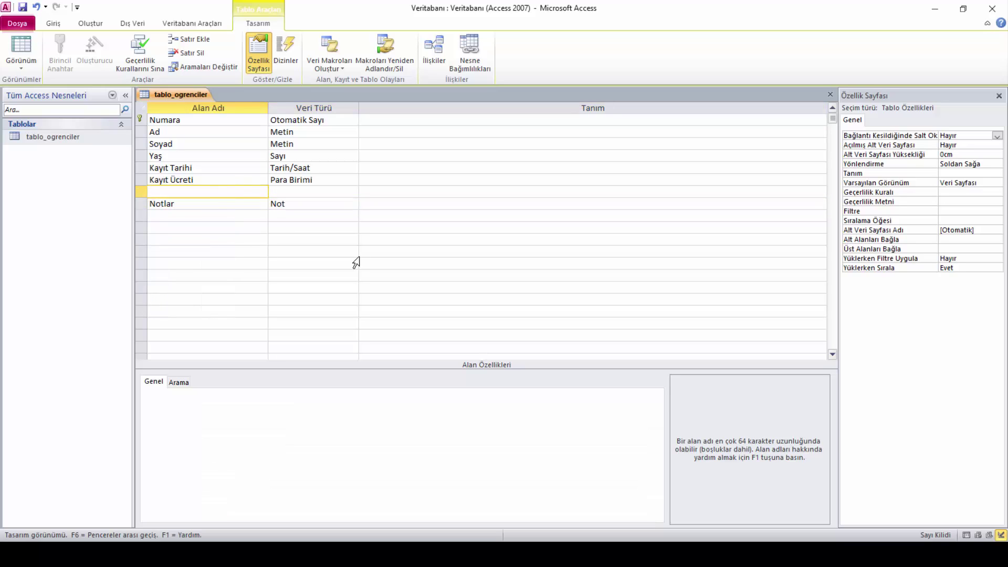
Type the new field name 'Seçmeli Ders Alıcak mı ?'
key(Caps_Lock)
text(S)
key(Caps_Lock)
text(eçmeli)
key(Caps_Lock)
text(D)
key(Caps_Lock)
text(ers)
key(Caps_Lock)
text(A)
key(Caps_Lock)
text(lıcak)
key(Caps_Lock)
text(M)
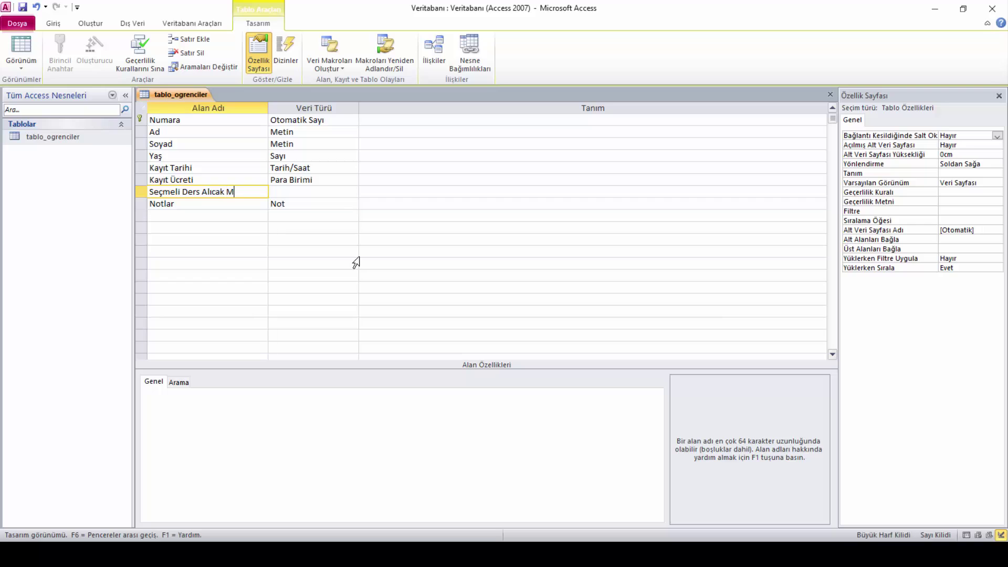
key(Caps_Lock)
key(BackSpace)
text(mı ?)
Lowercase the name to 'Seçmeli ders alıcak mı ?'
key(Left)
key(Left)
key(Left)
key(Left)
key(Left)
key(Left)
key(Left)
key(Left)
key(Left)
key(BackSpace)
text(a)
key(Left)
key(Left)
key(Left)
key(Left)
key(Left)
key(Left)
key(BackSpace)
text(d)
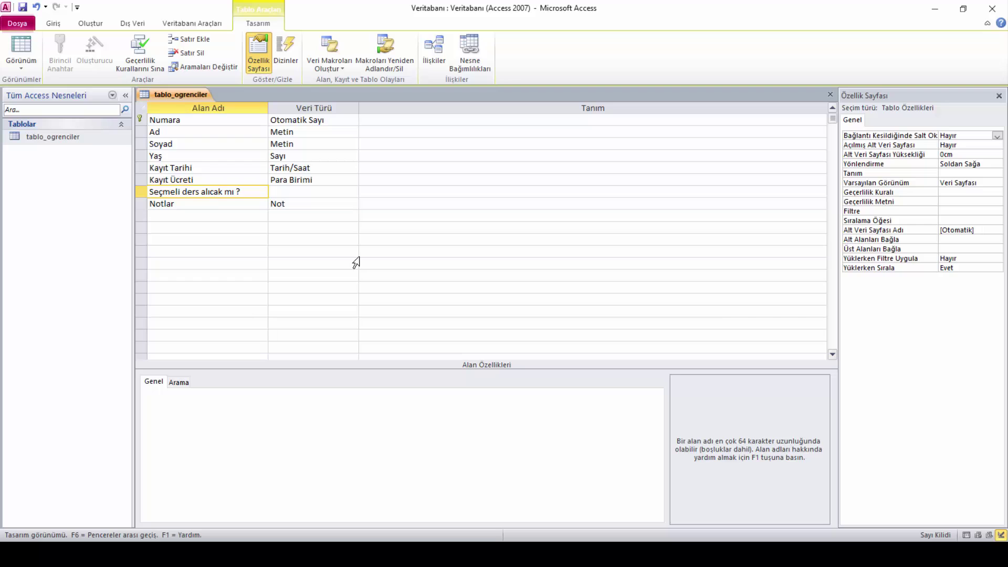
Change the data type of 'Seçmeli ders alıcak mı ?' to Evet/Hayır
click(327, 192)
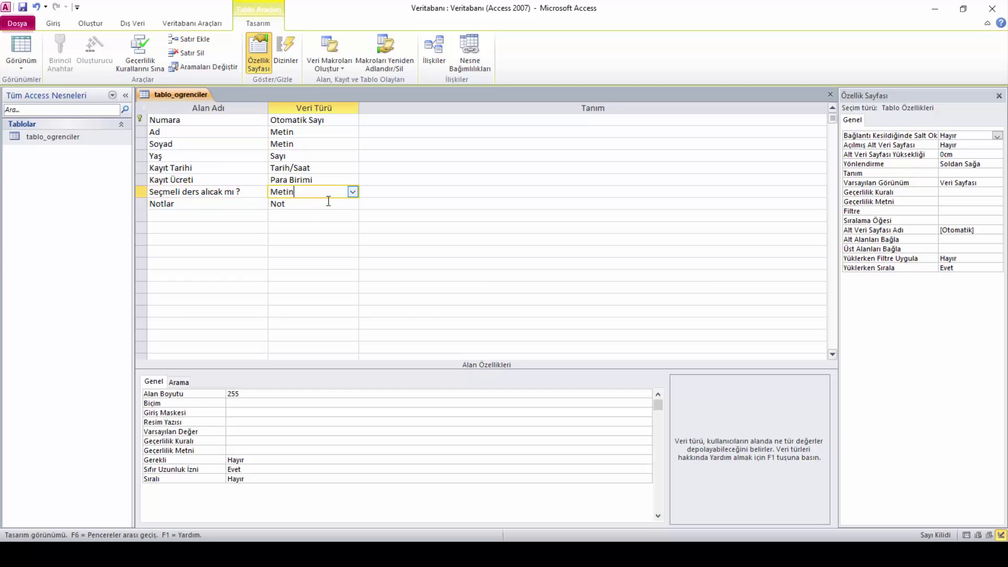
click(353, 192)
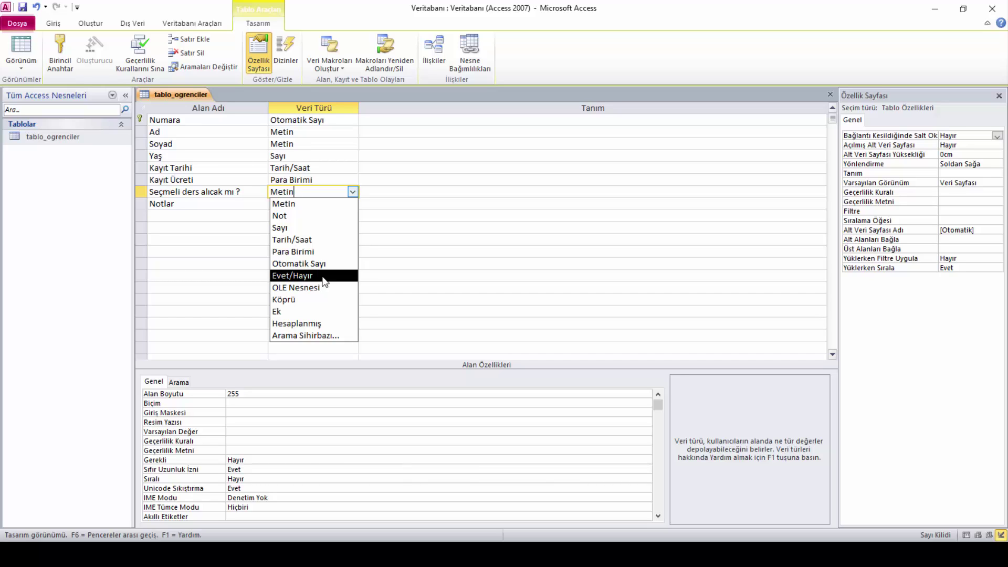
click(322, 276)
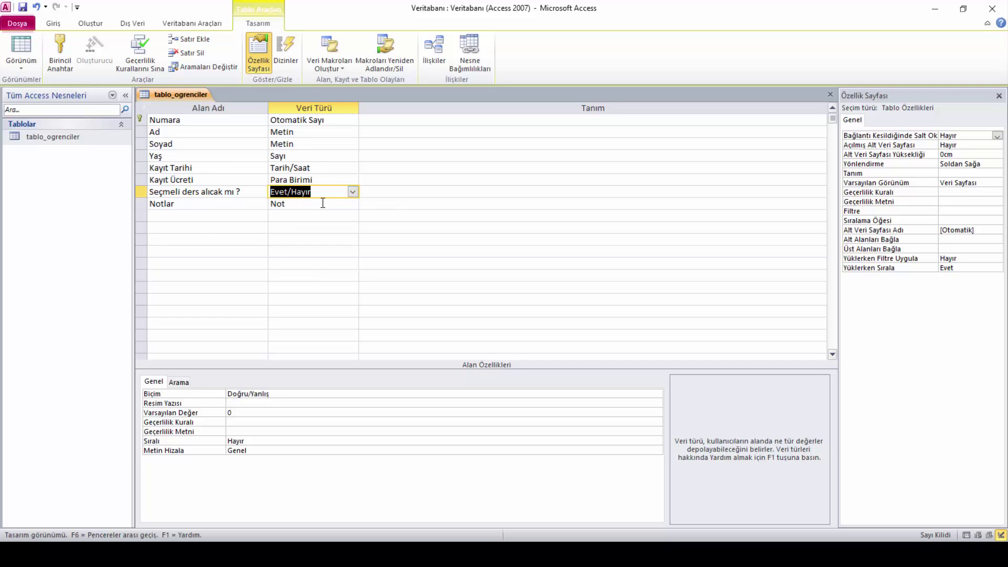
click(353, 191)
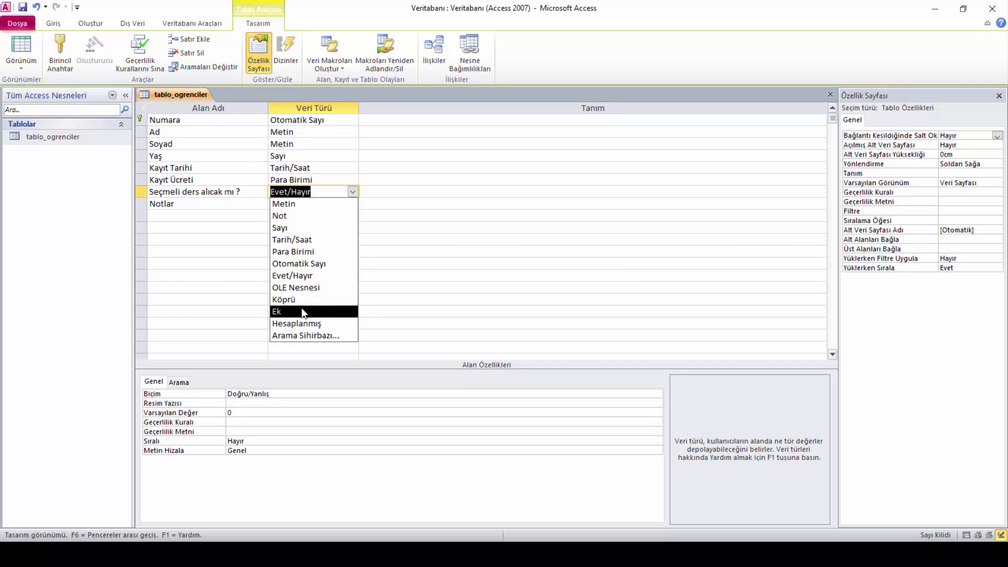
click(305, 276)
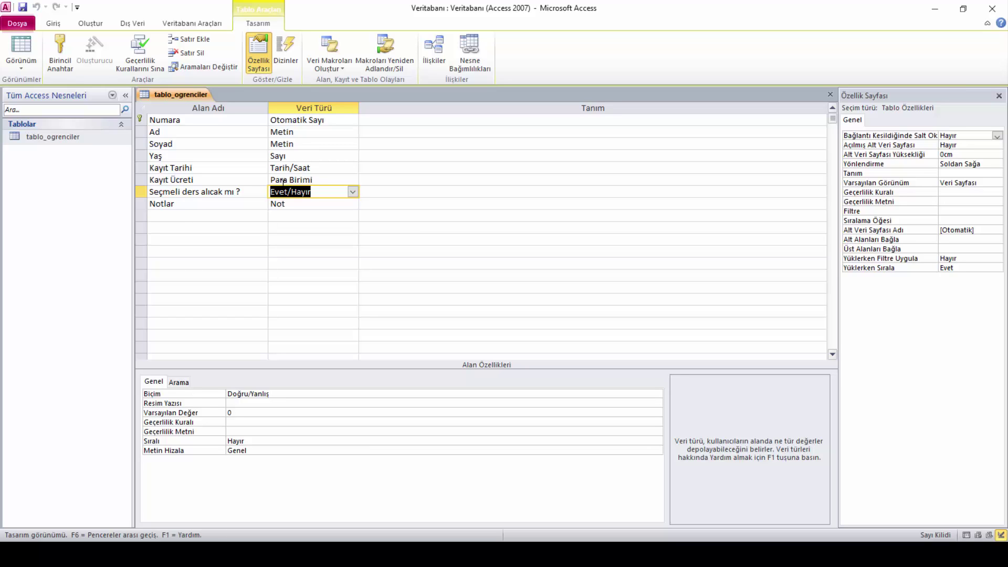
Switch to Datasheet View and widen the 'Seçmeli ders alıcak mı ?' column
right_click(165, 92)
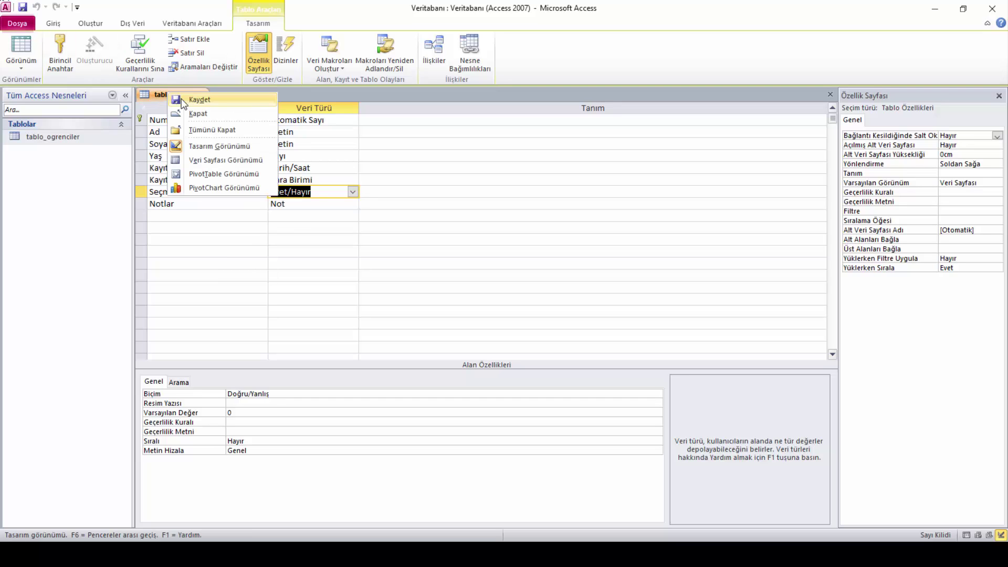
click(246, 158)
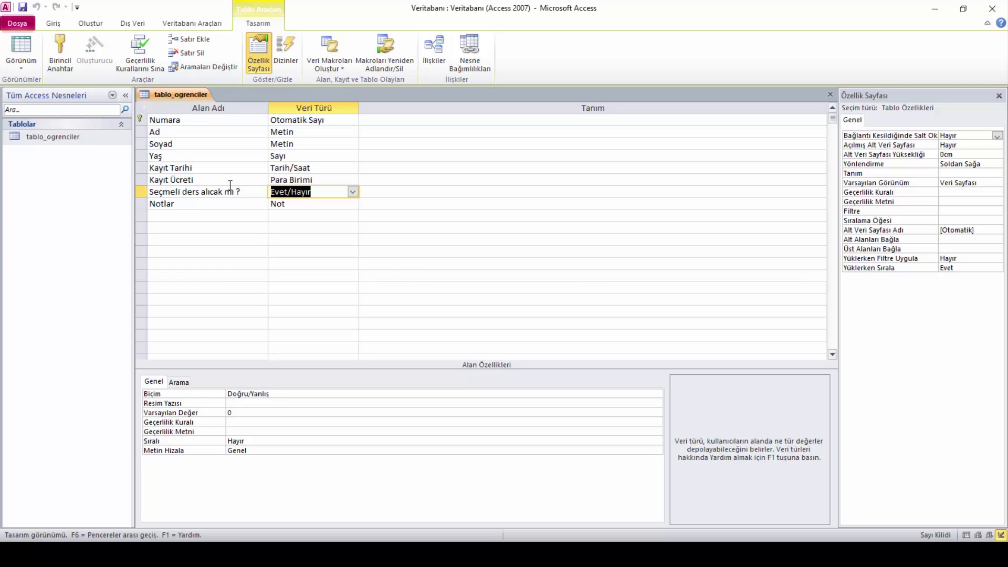
right_click(184, 97)
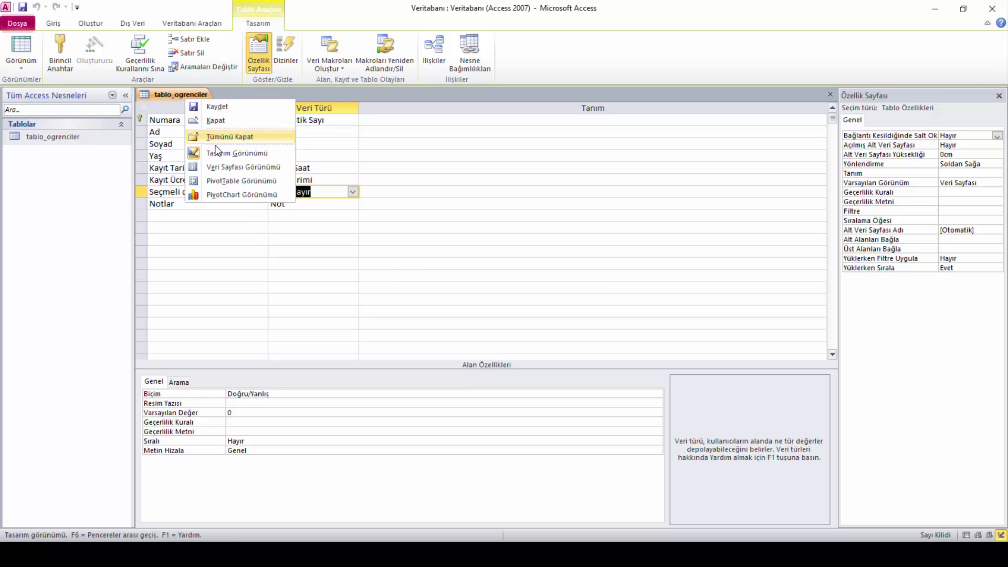
click(241, 167)
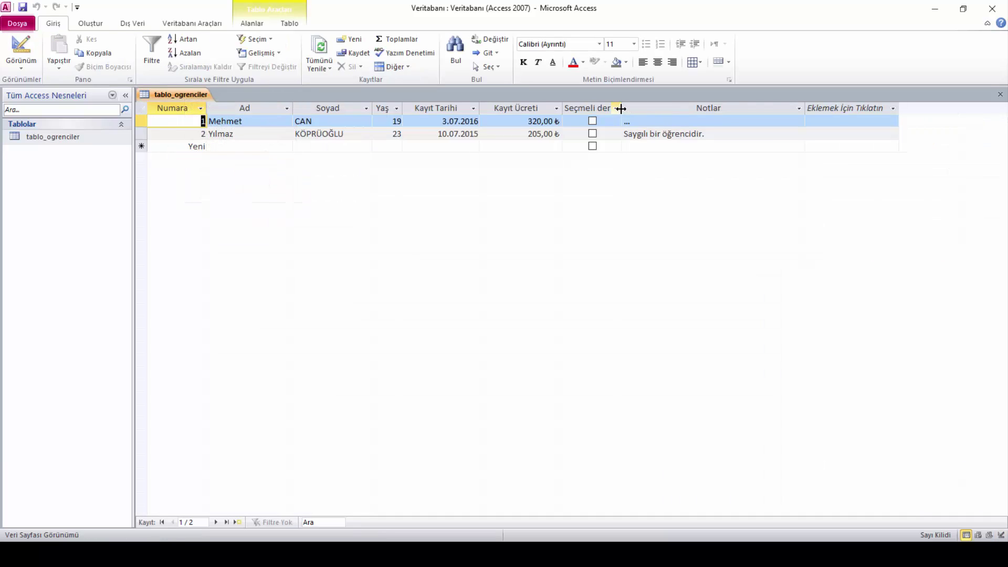
drag(621, 108, 672, 107)
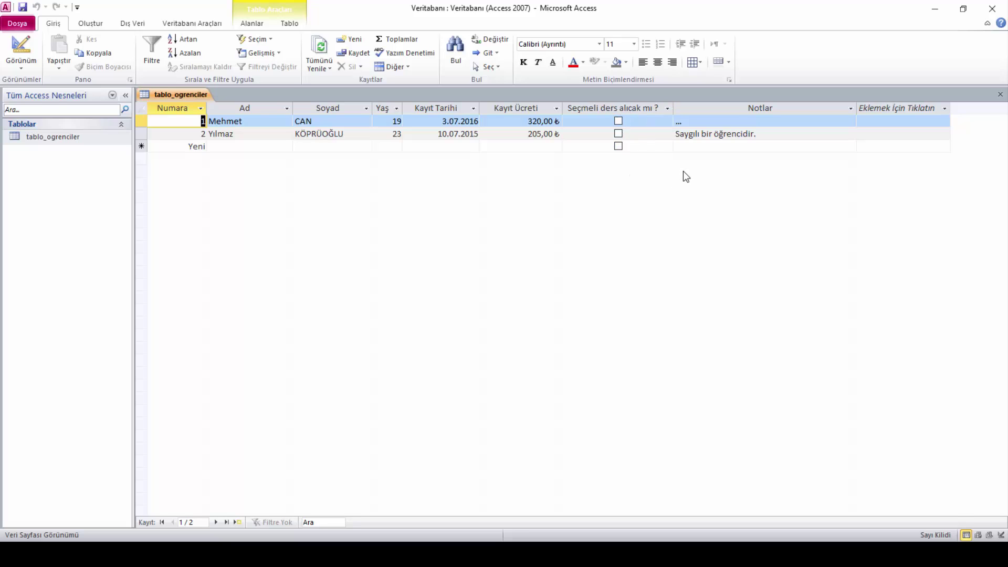
Leave the elective-course checkbox ticked only for record 1
click(618, 121)
click(618, 134)
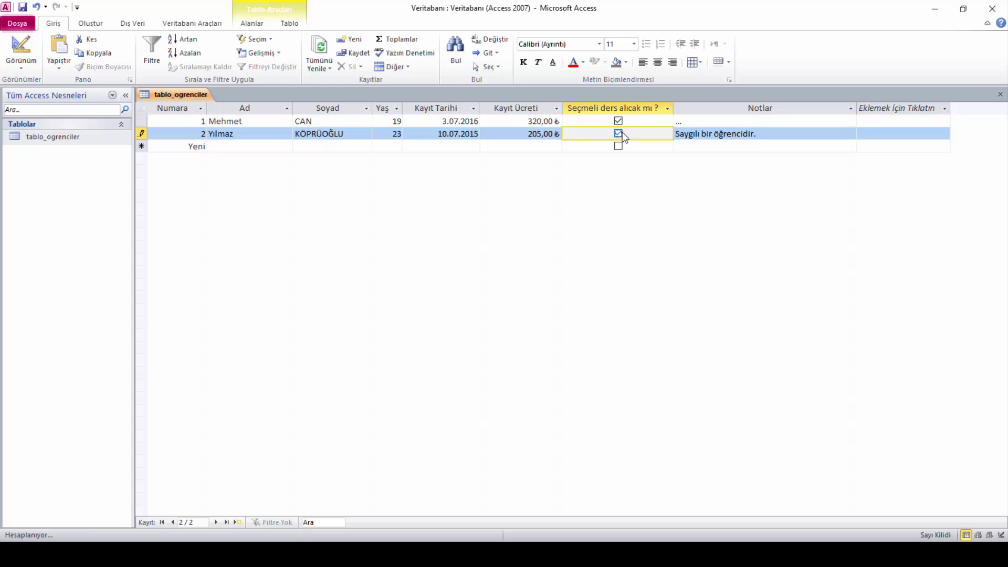
click(619, 134)
click(618, 121)
click(617, 121)
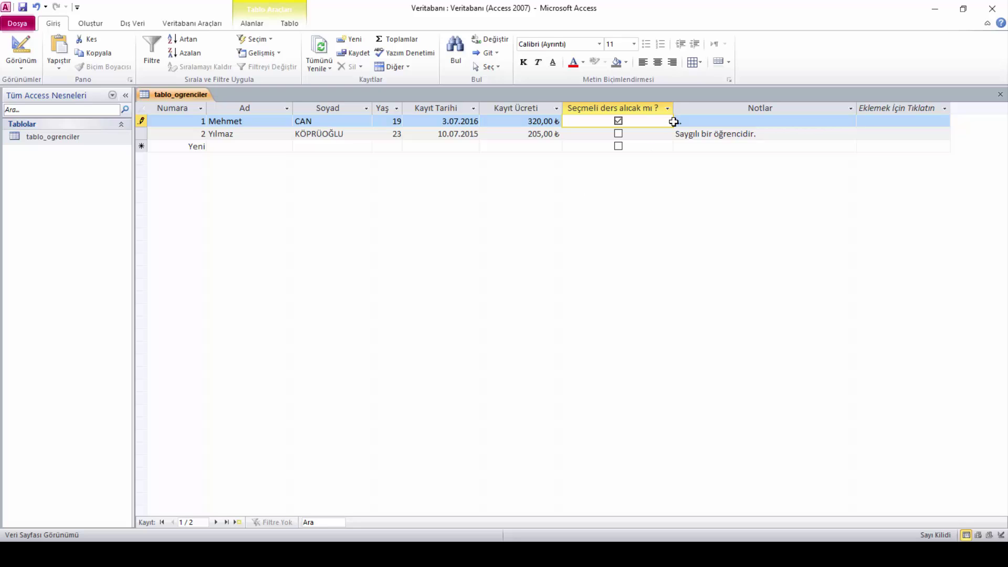
Toggle the table to Design View and back to Datasheet View
right_click(156, 93)
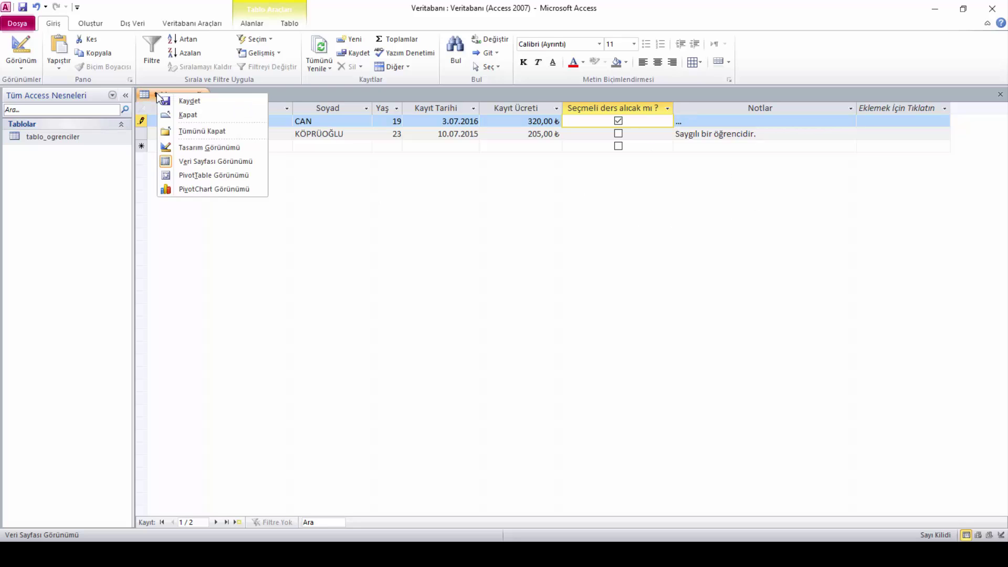
click(167, 147)
click(170, 216)
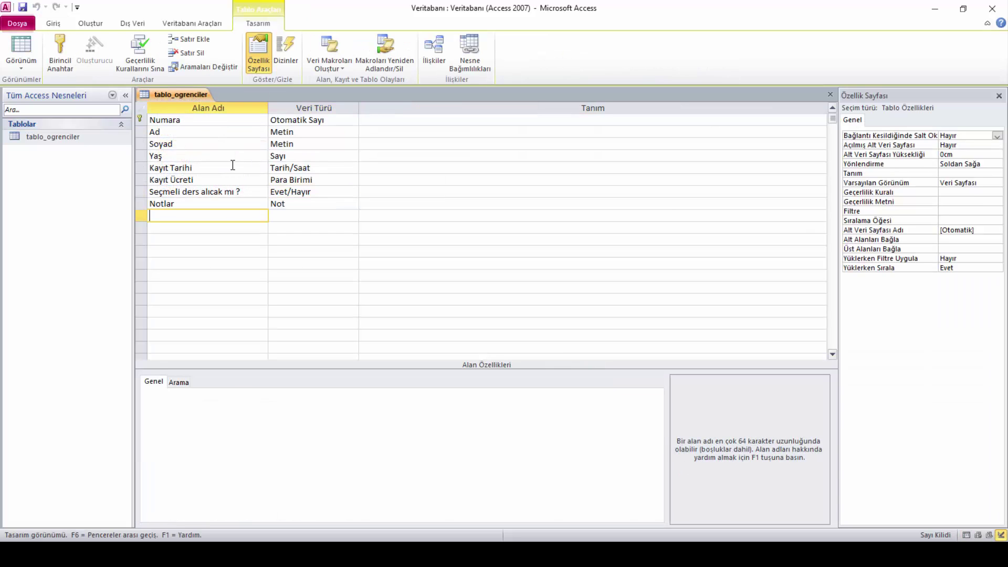
right_click(175, 96)
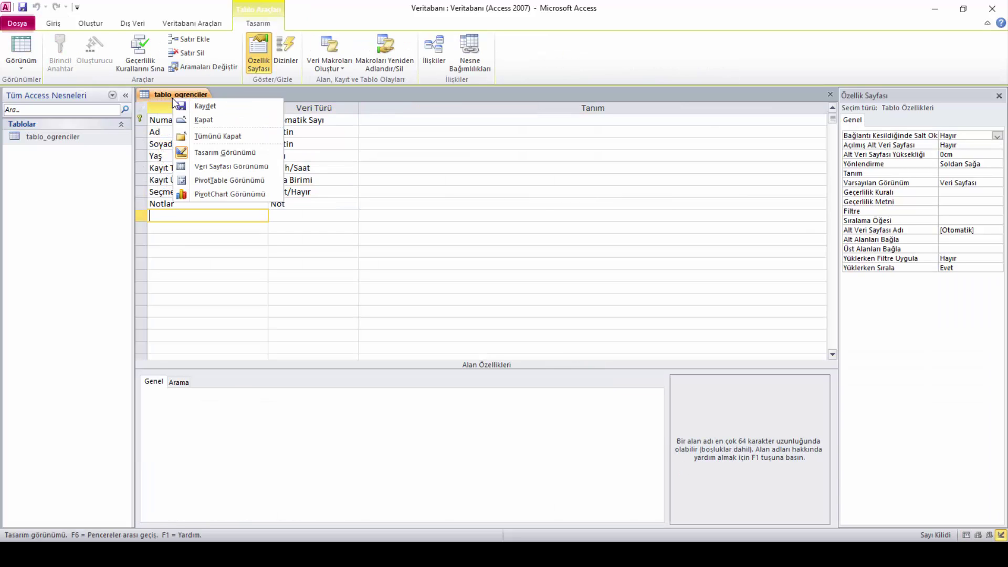
click(210, 167)
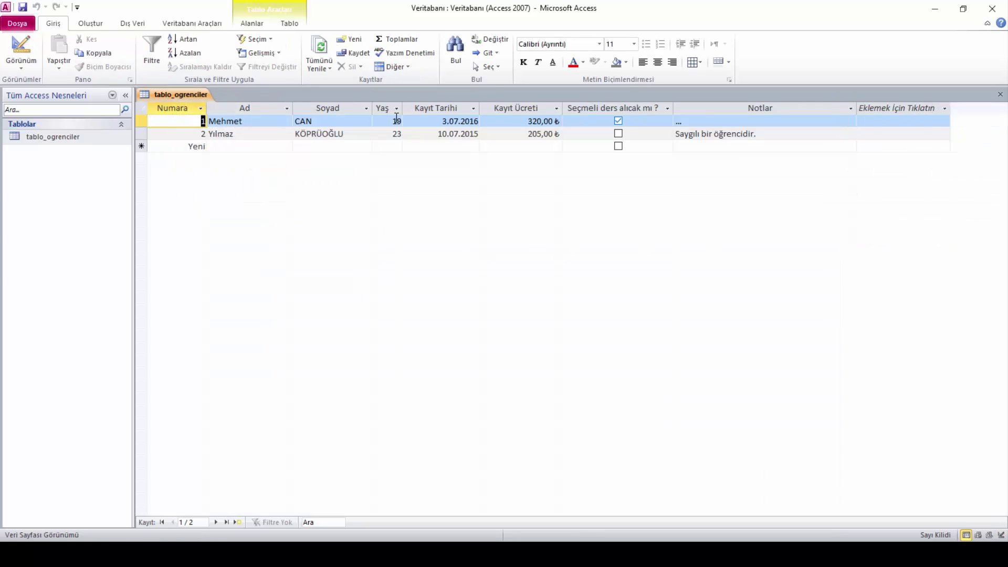
right_click(166, 94)
Add a Metin column named Notlar2 after Notlar and widen it
click(230, 163)
click(893, 111)
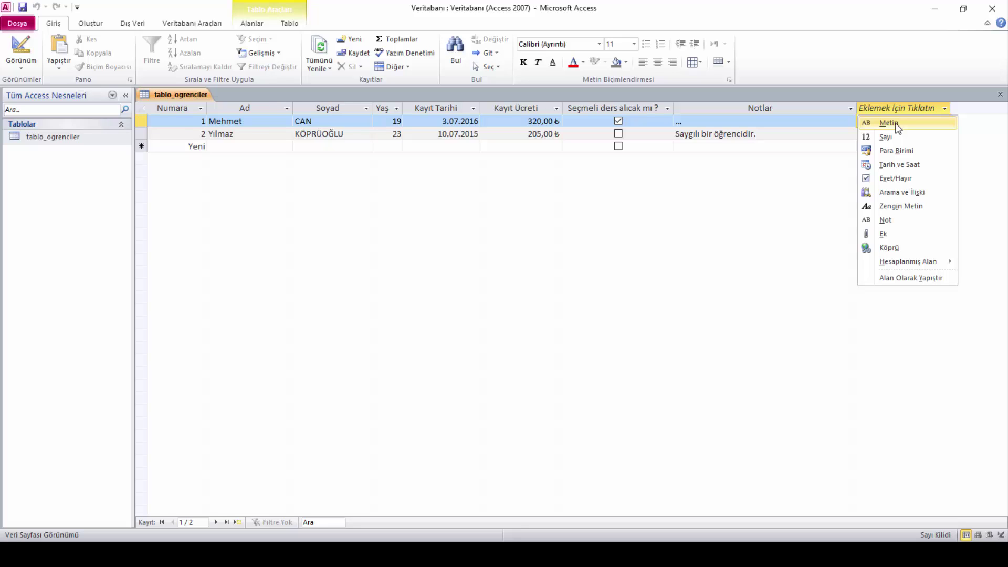
click(896, 124)
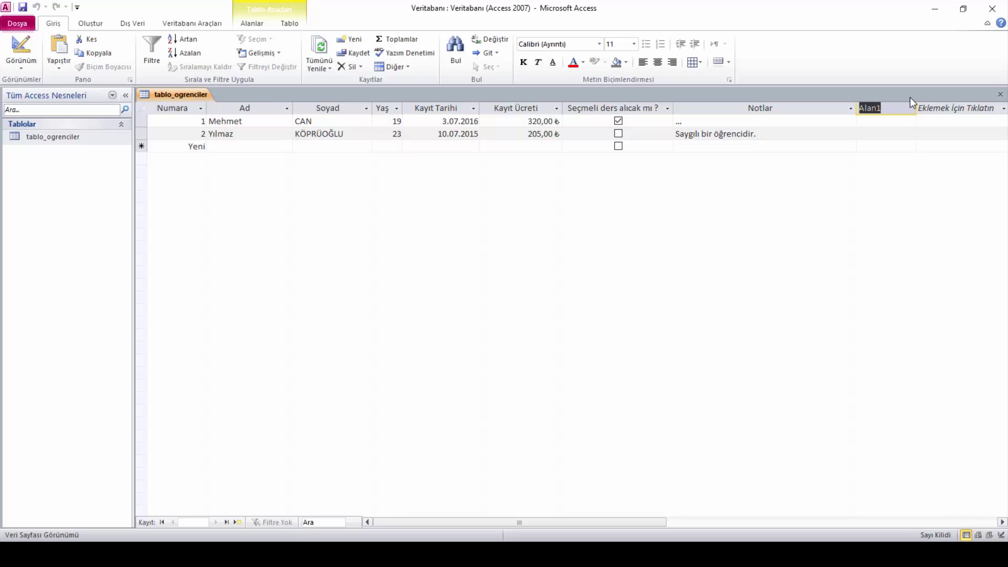
text(Notlar2)
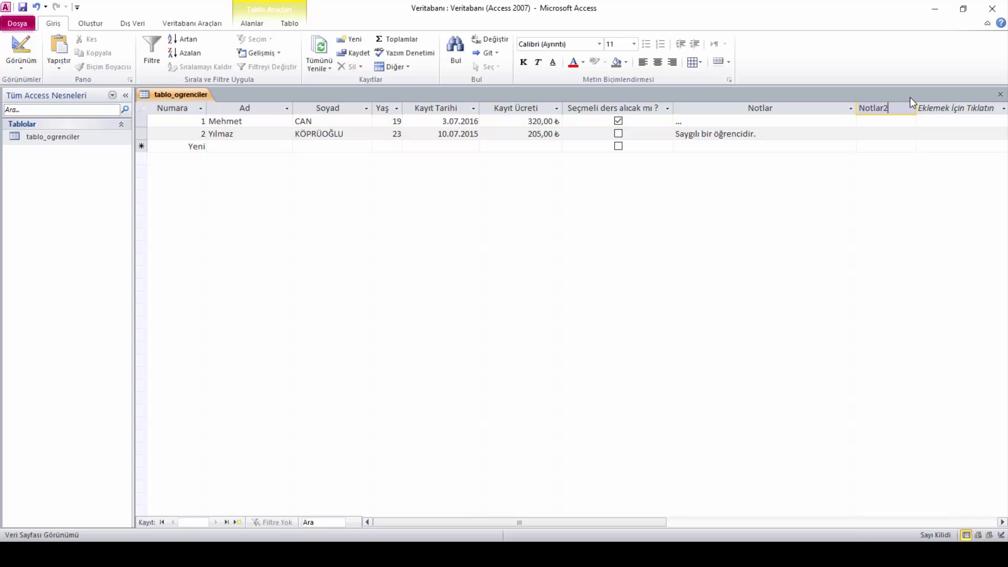
click(904, 121)
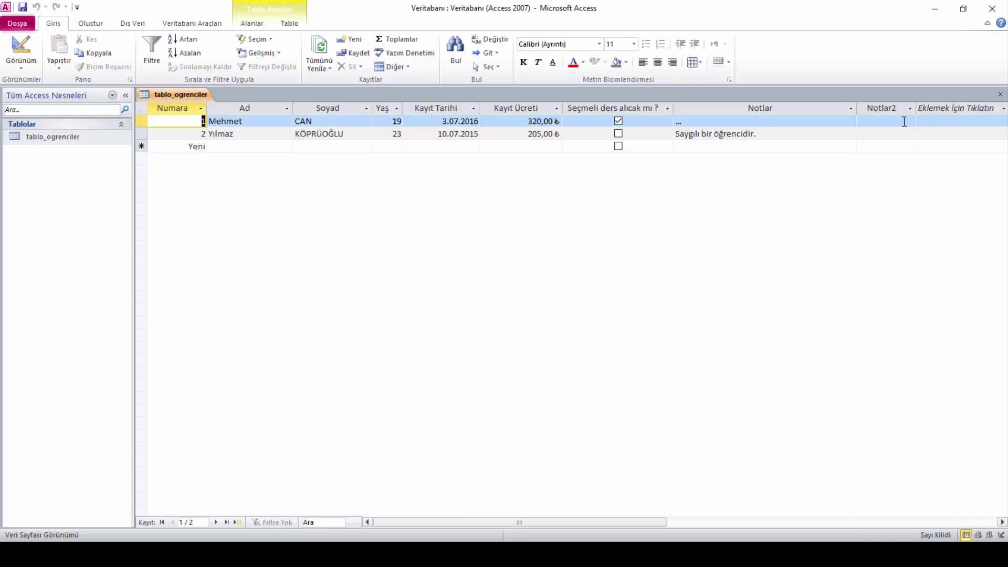
click(919, 108)
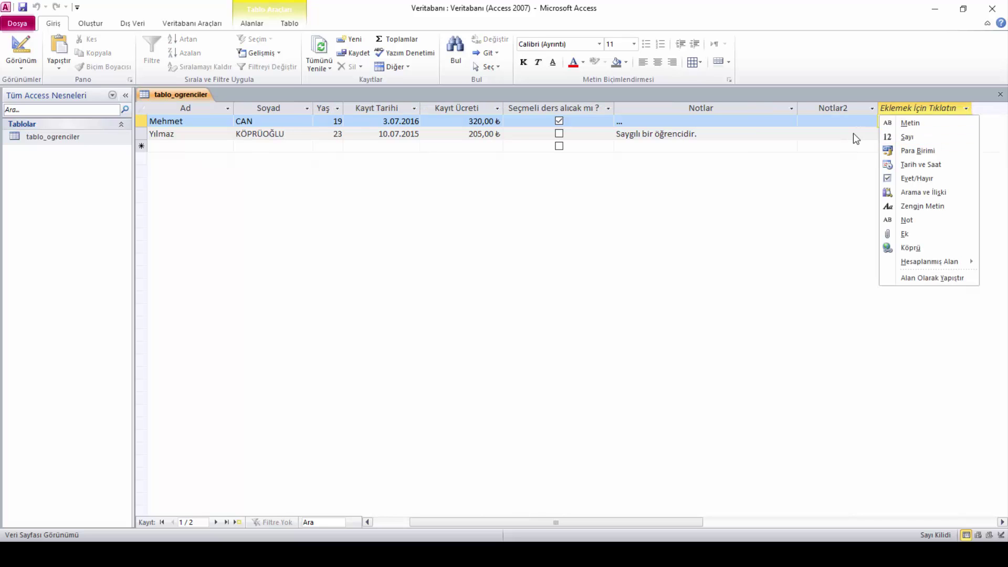
click(852, 133)
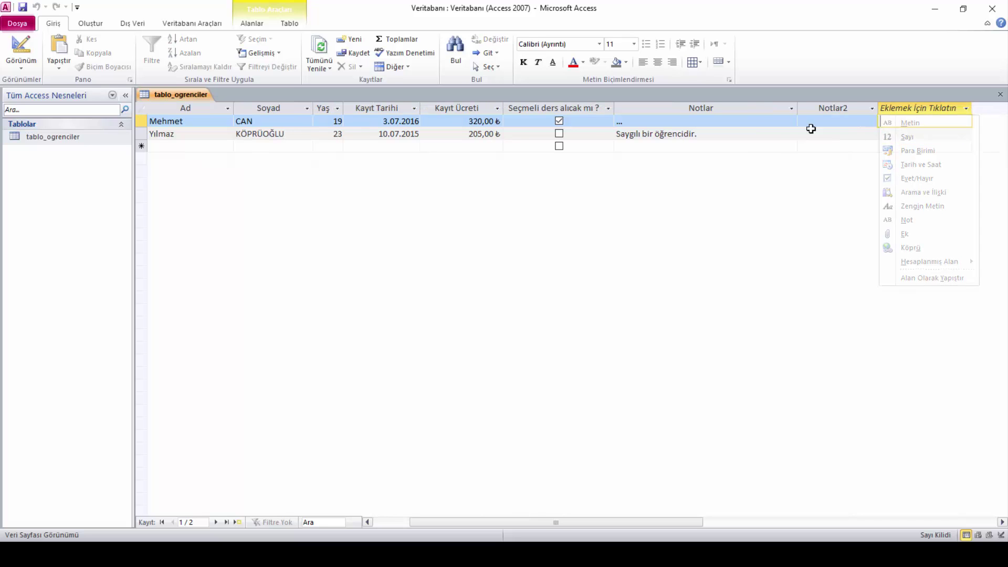
drag(892, 106, 904, 107)
click(908, 108)
key(Escape)
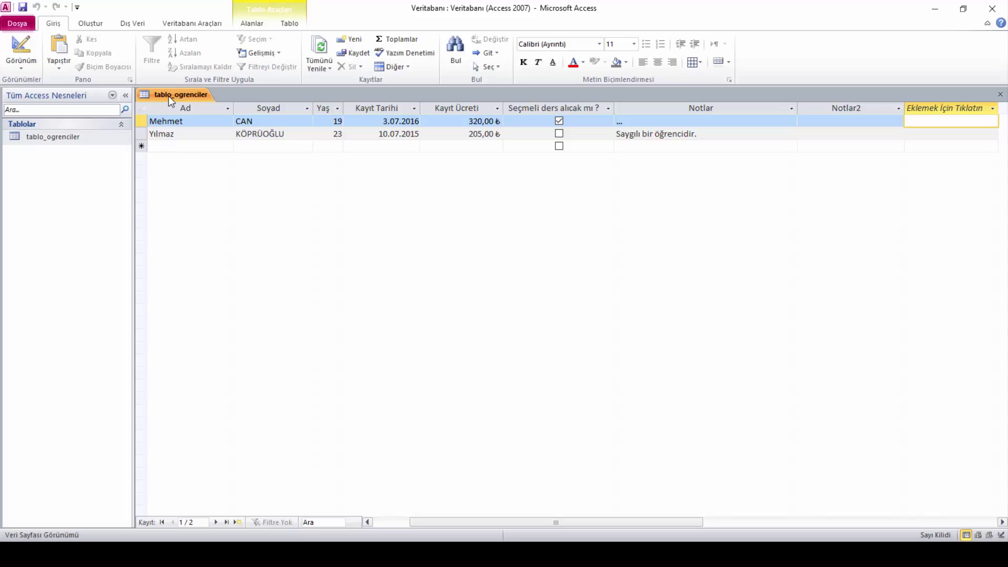
Check Notlar2 in Design View, then return to Datasheet View
right_click(169, 96)
click(179, 150)
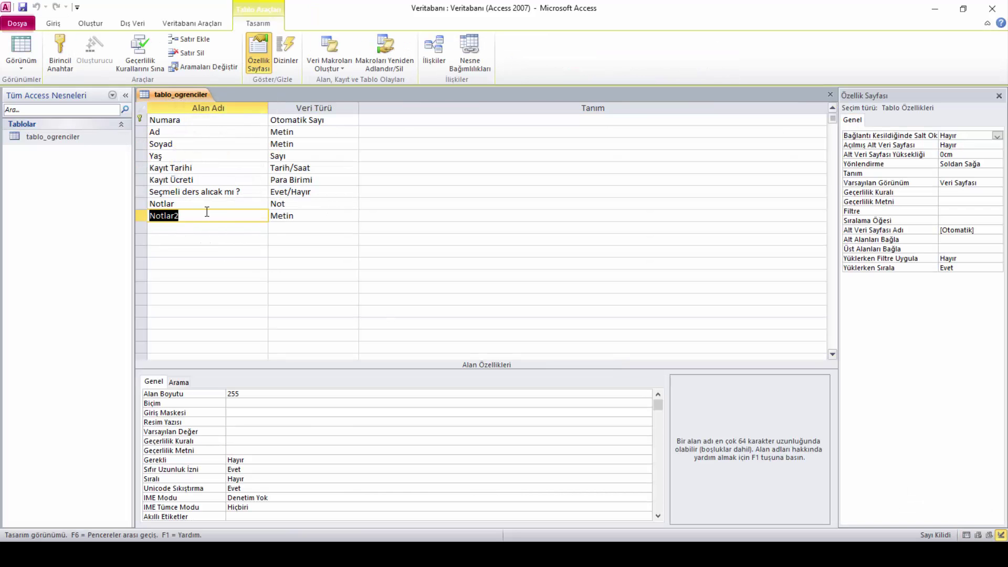
key(Tab)
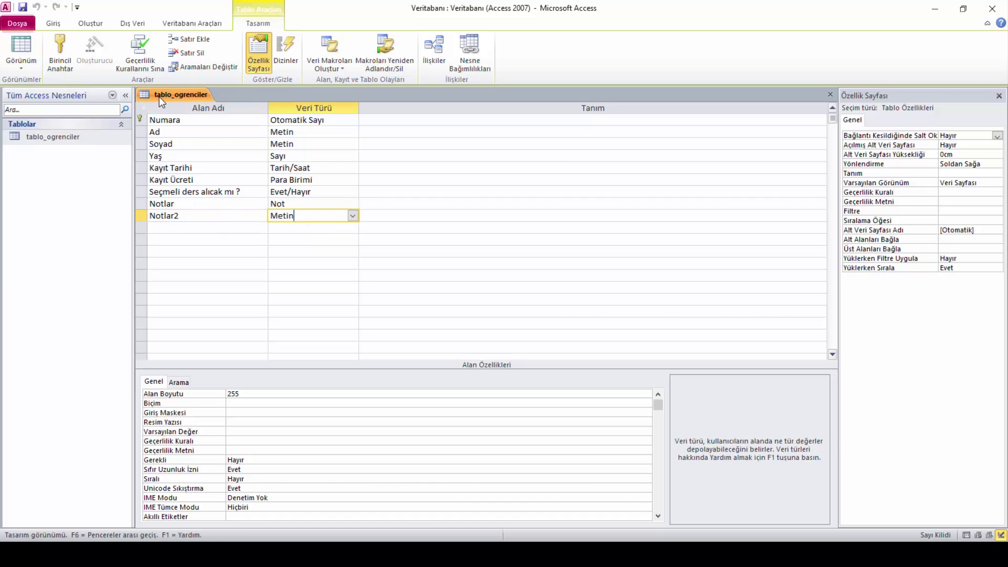
right_click(159, 97)
click(192, 166)
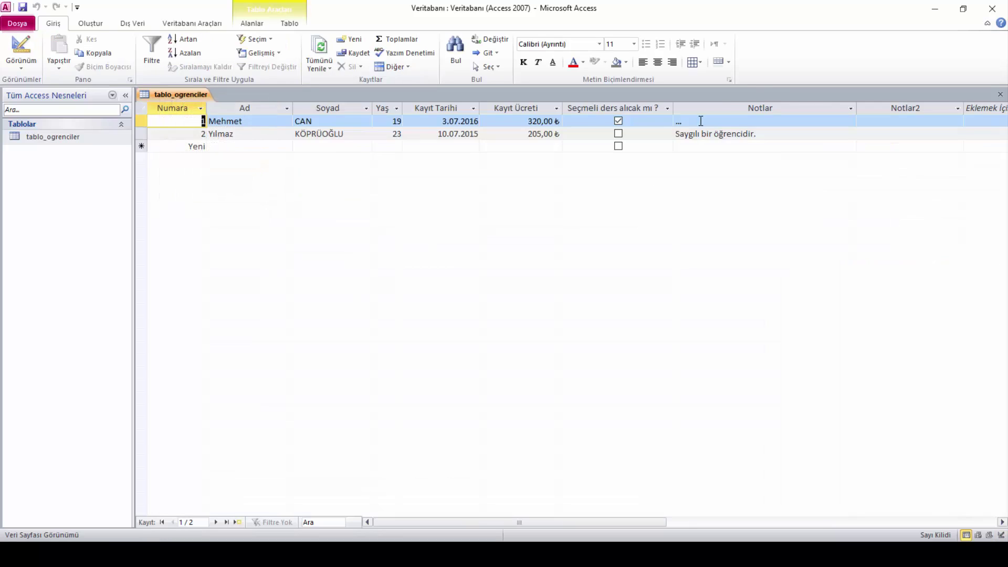
right_click(191, 100)
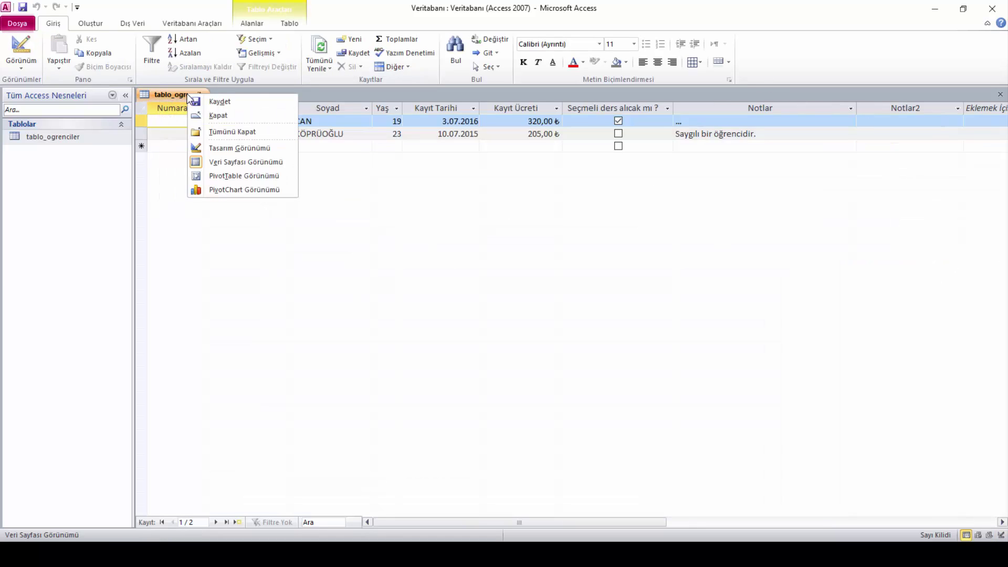
click(931, 194)
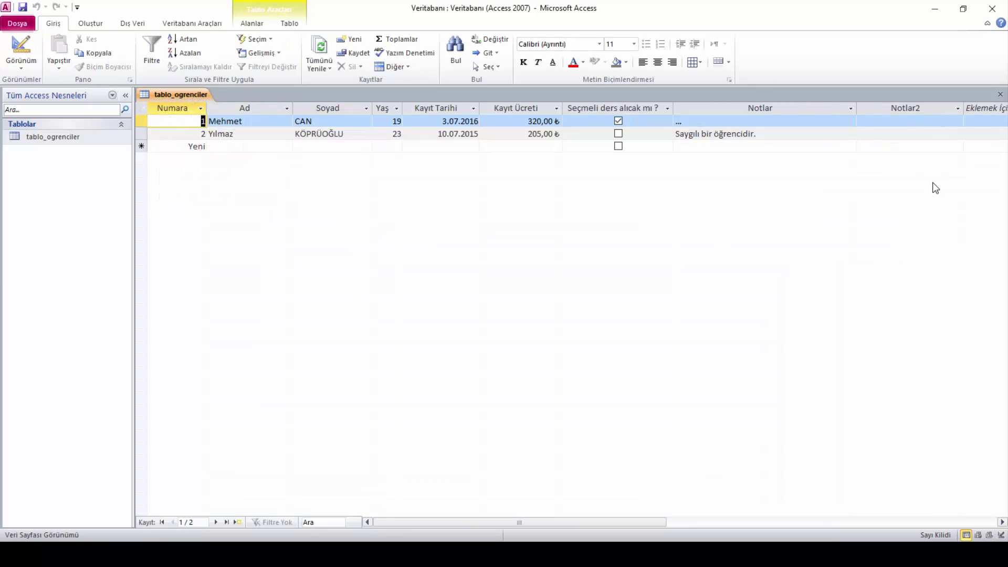
Delete the Notlar2 field row in Design View
click(894, 105)
right_click(895, 106)
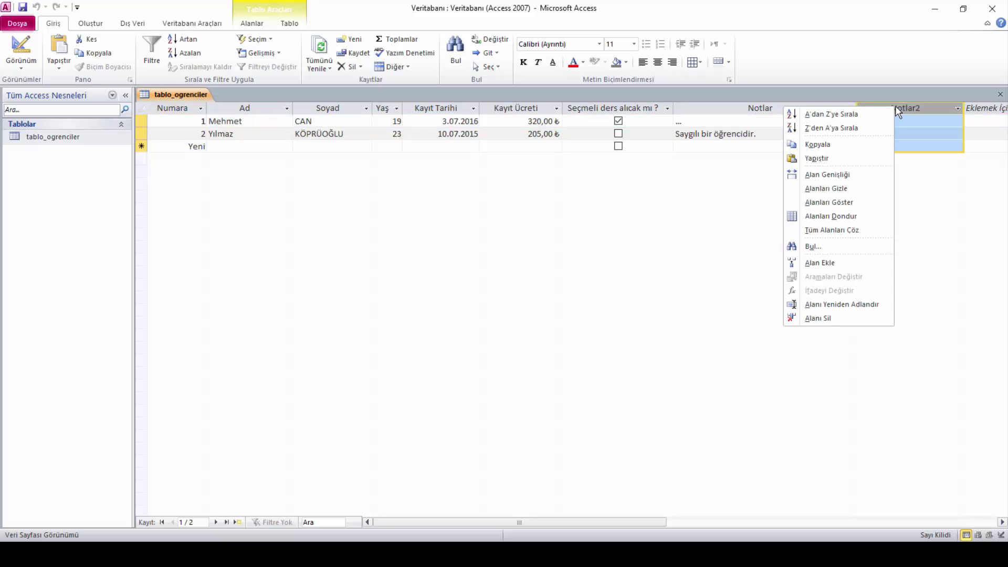
click(596, 285)
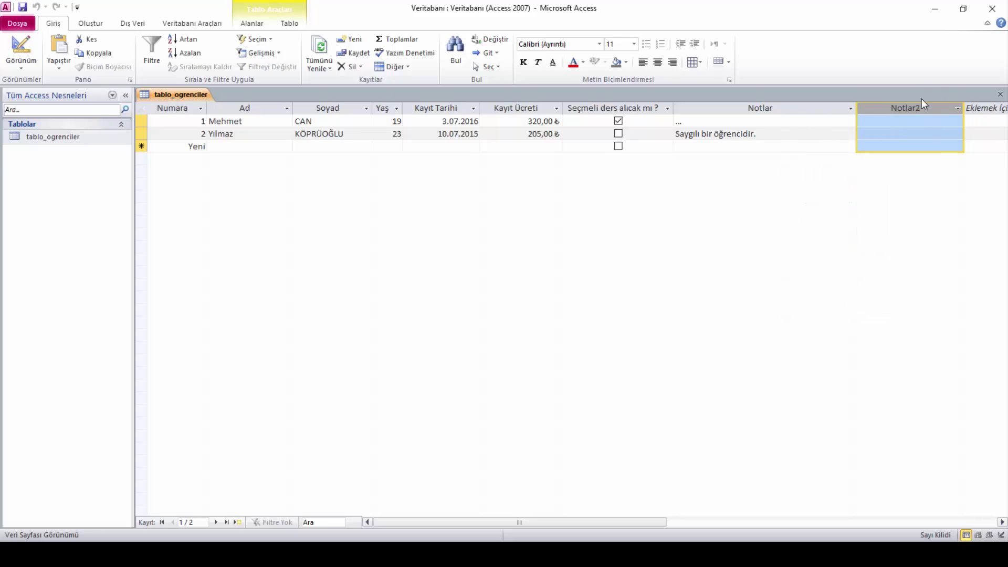
right_click(164, 94)
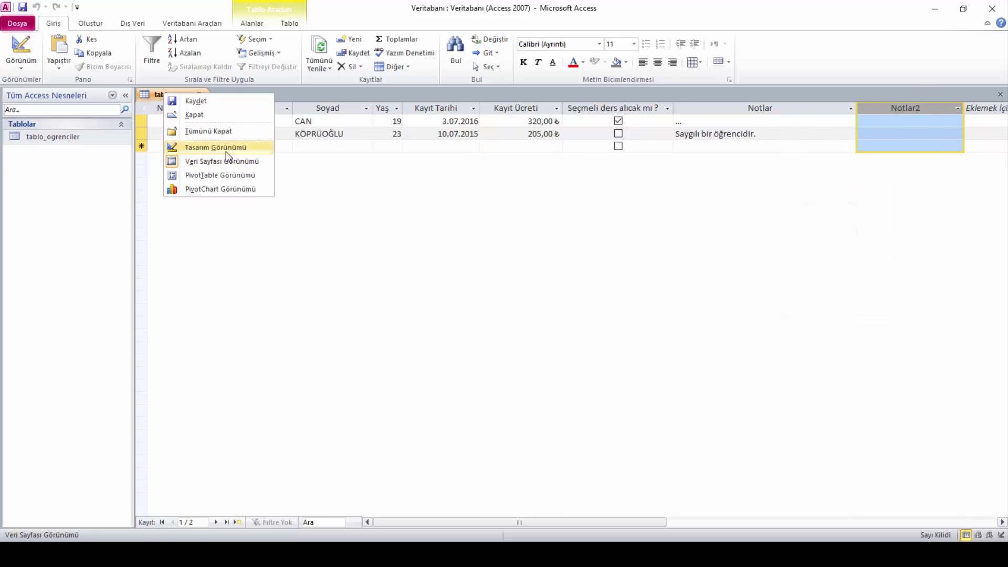
click(226, 150)
click(151, 217)
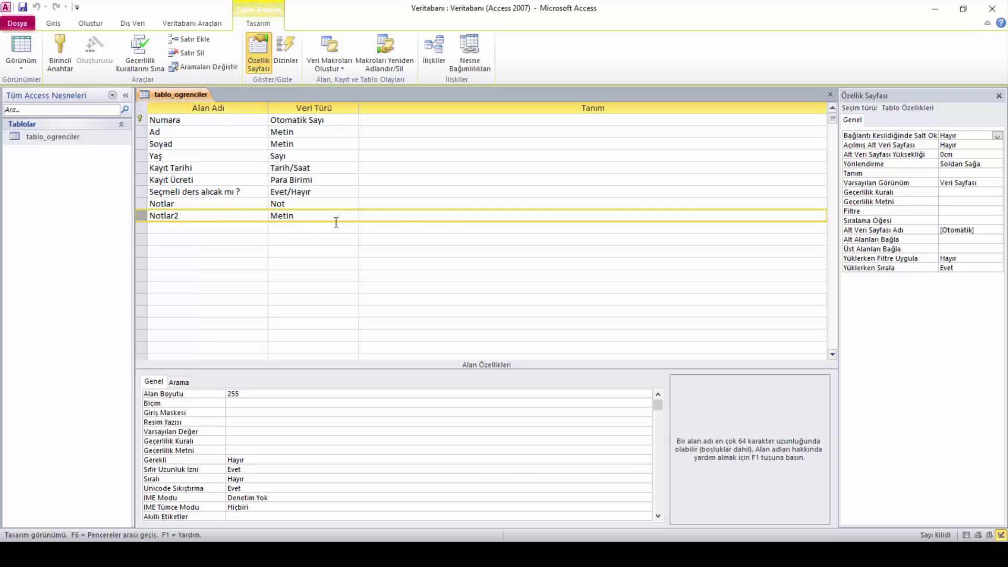
right_click(141, 218)
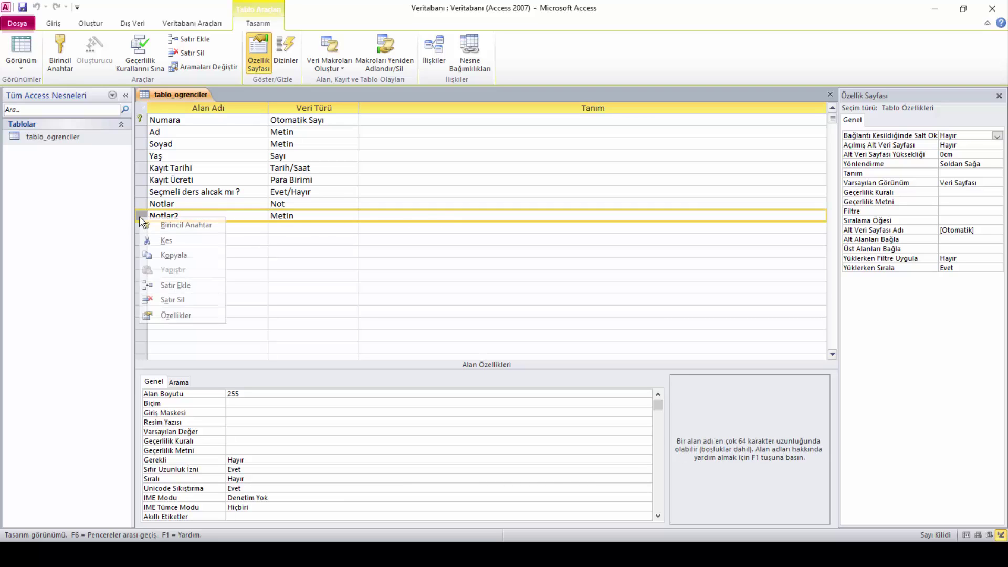
click(170, 300)
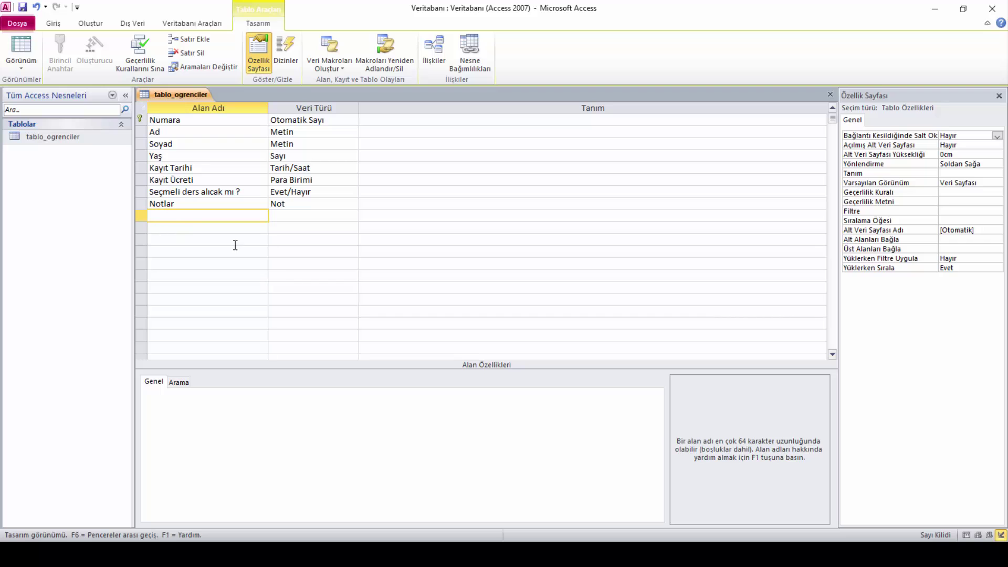
Switch back to Datasheet View, saving the table
right_click(156, 96)
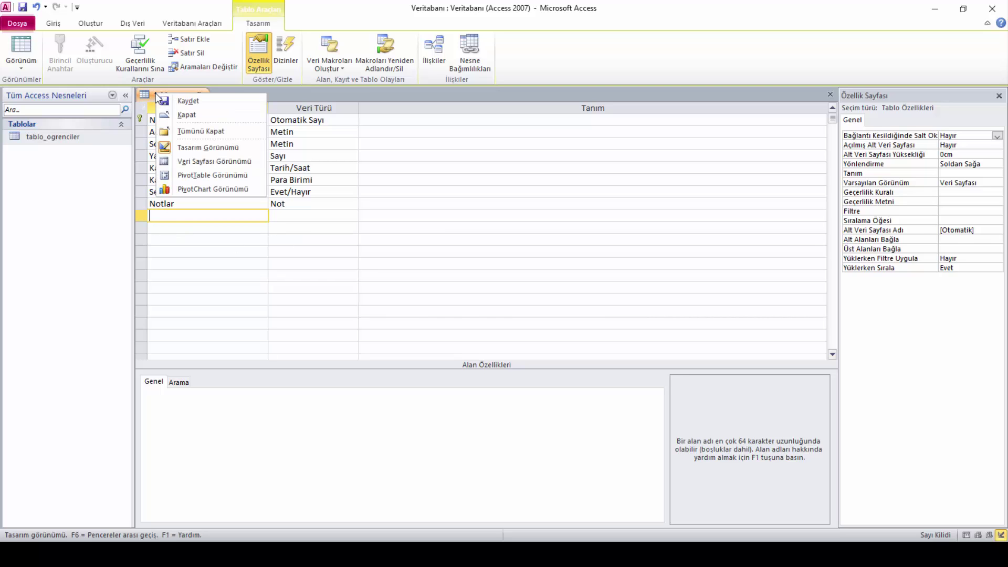
click(190, 161)
click(469, 313)
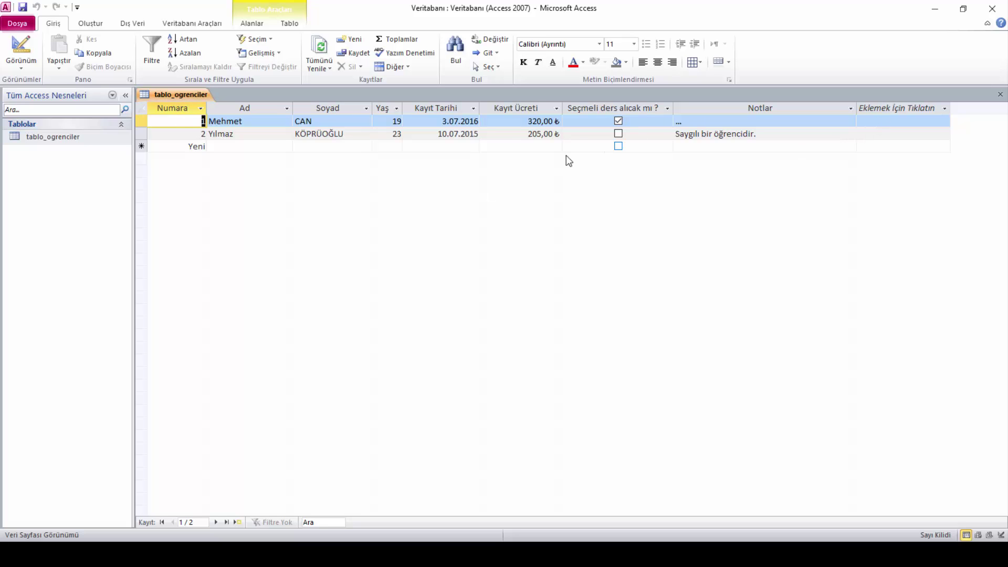
In Design View, enter Notlar2 as a new field below Notlar
right_click(184, 95)
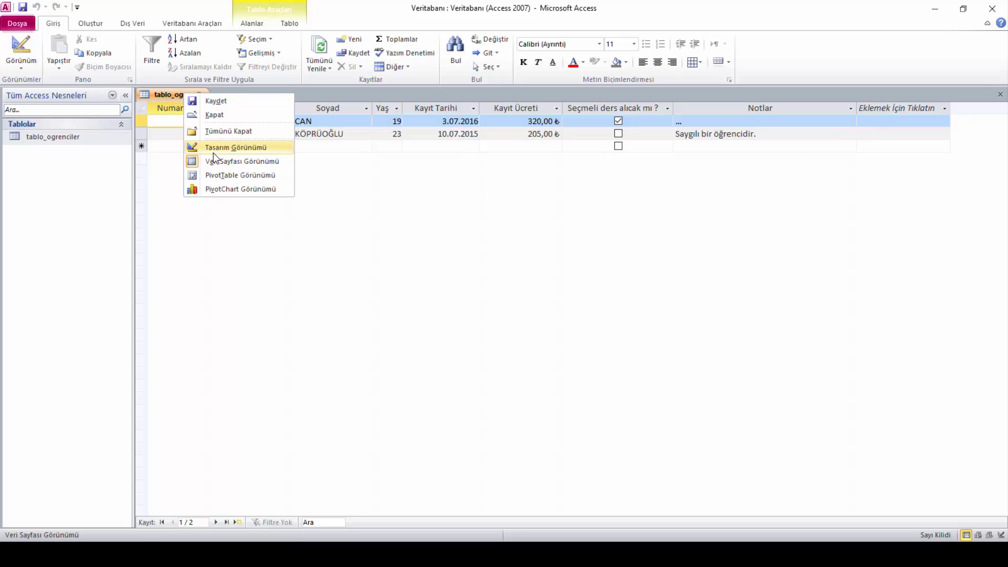
click(213, 150)
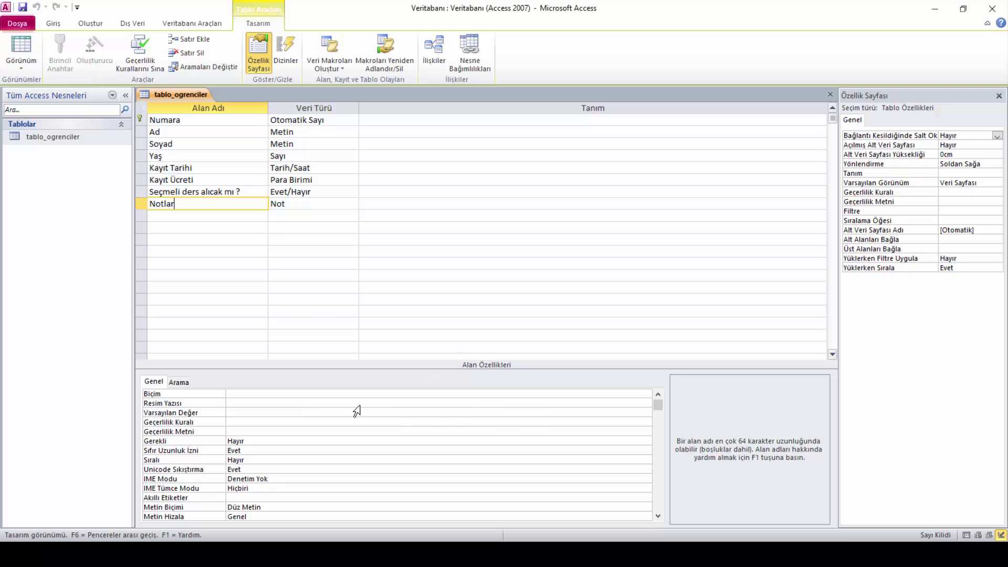
click(182, 215)
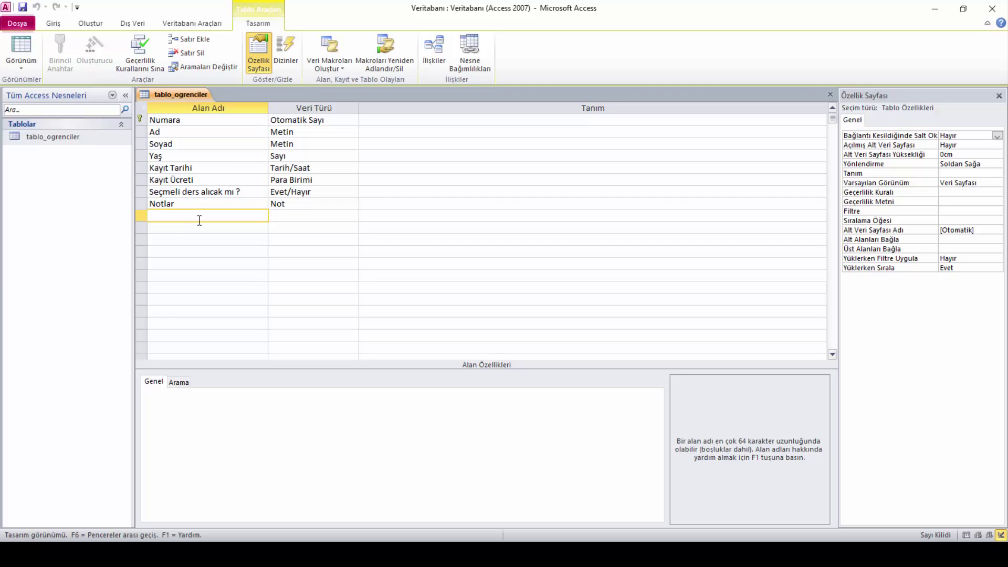
text(Notlar2)
key(Tab)
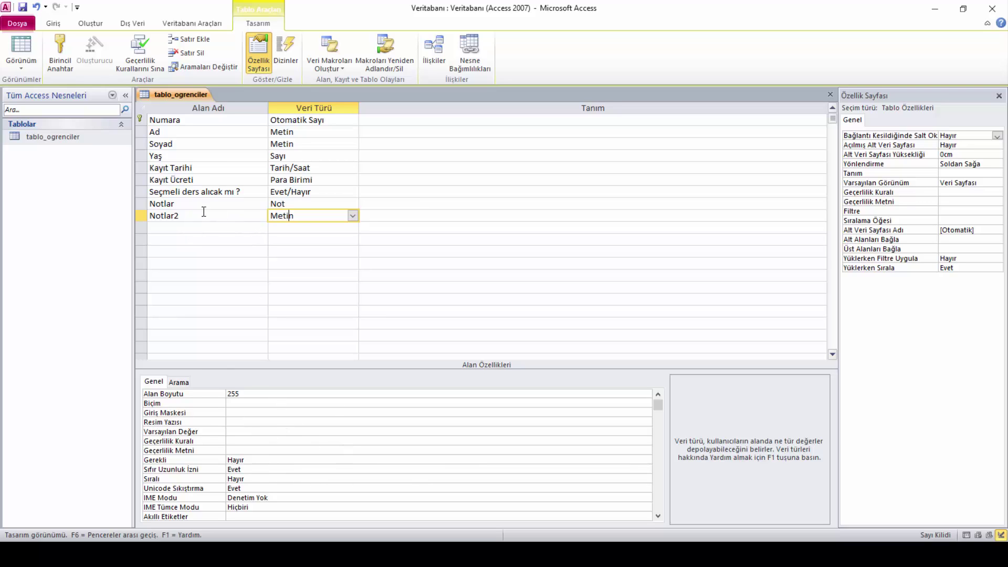
Re-enter the Notlar2 field name with data type Metin
click(191, 215)
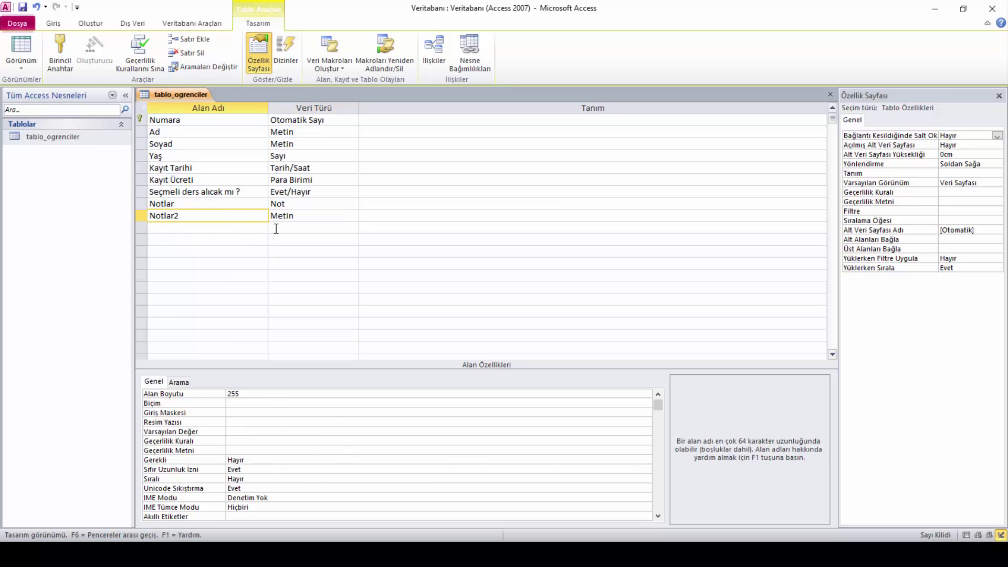
double_click(177, 216)
key(BackSpace)
click(267, 216)
key(BackSpace)
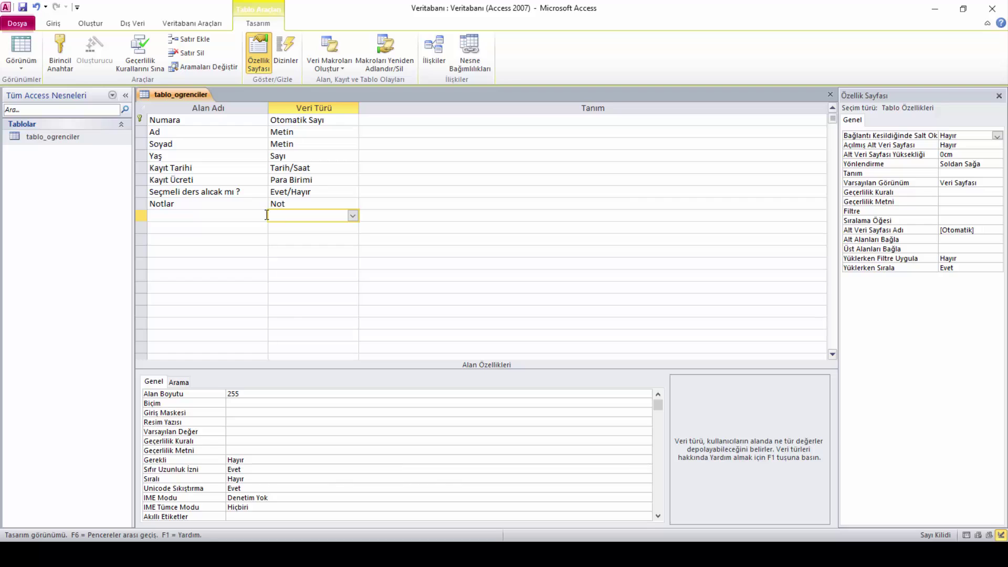
click(230, 246)
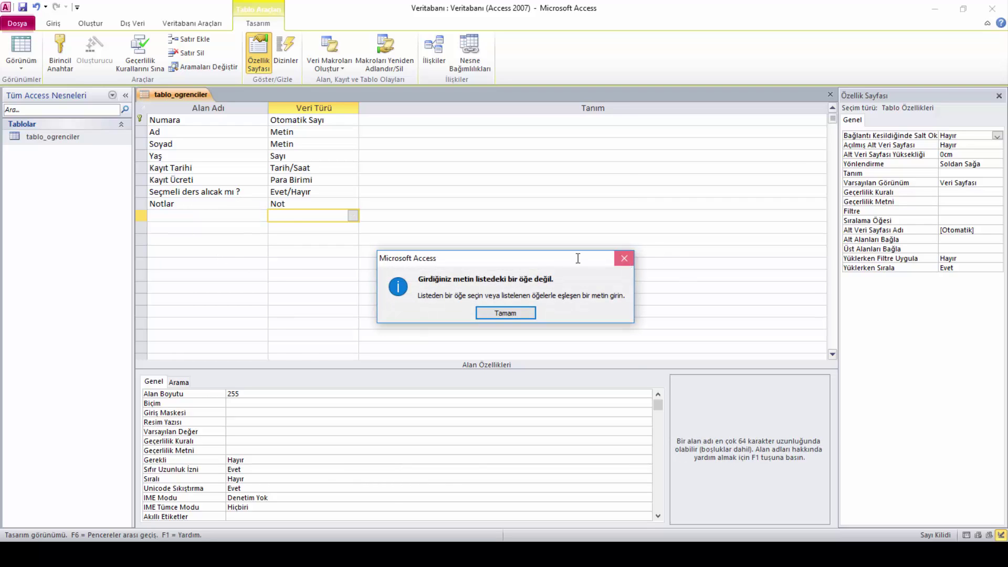
key(Return)
click(185, 216)
key(Return)
key(Return)
click(240, 216)
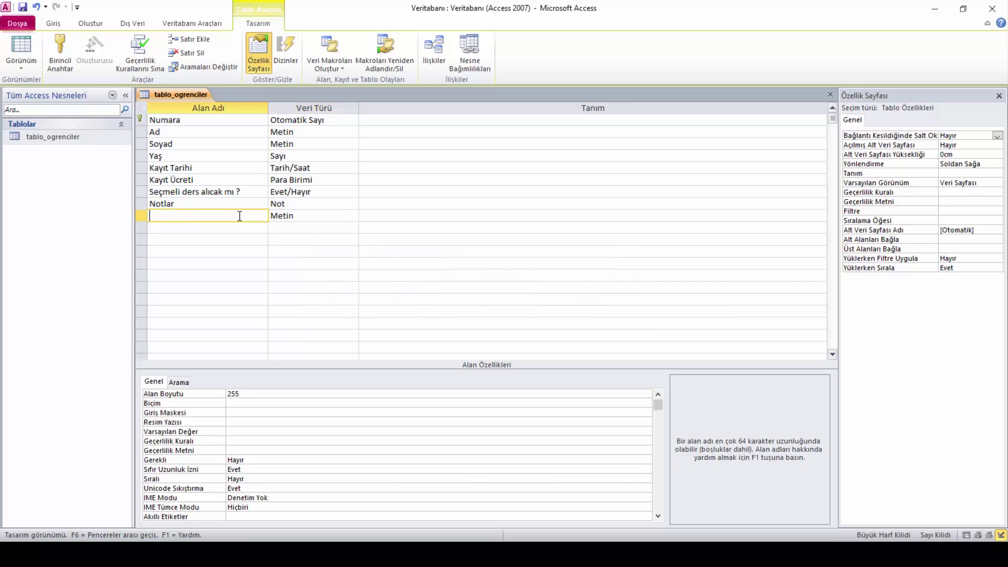
text(Notlar2)
click(234, 227)
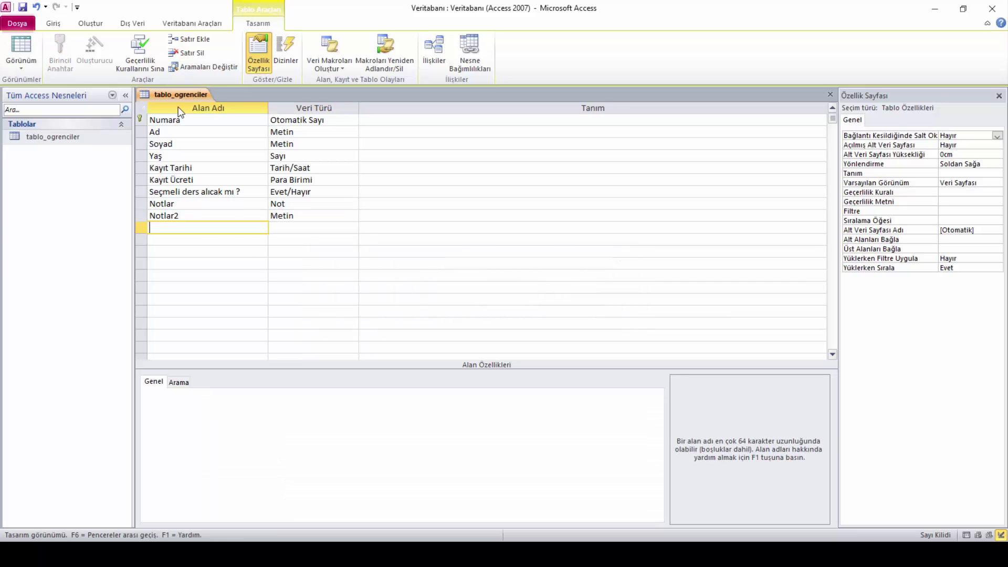
Switch to Datasheet View saving with Evet, then return to Design View
right_click(179, 100)
click(211, 168)
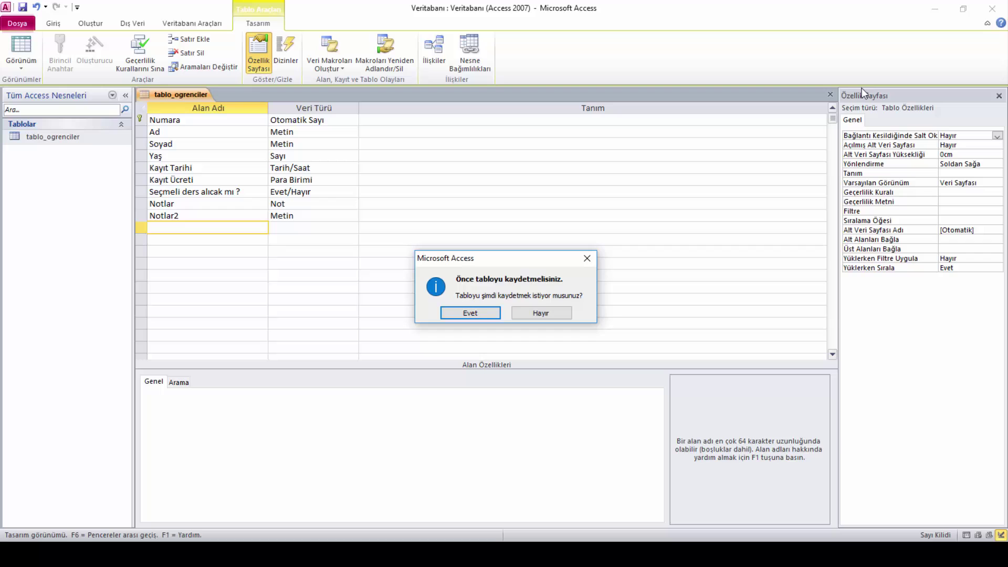
click(475, 313)
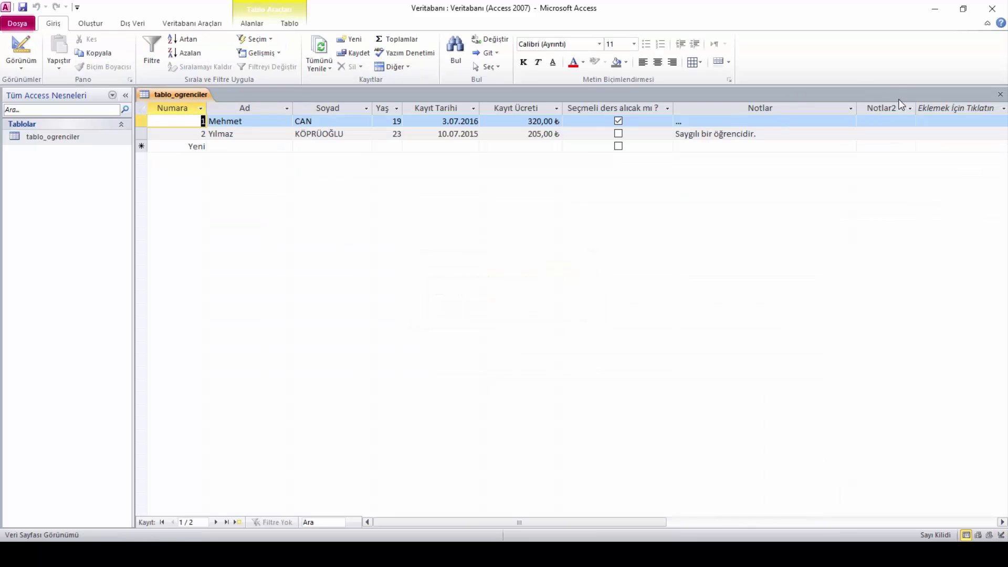
right_click(171, 100)
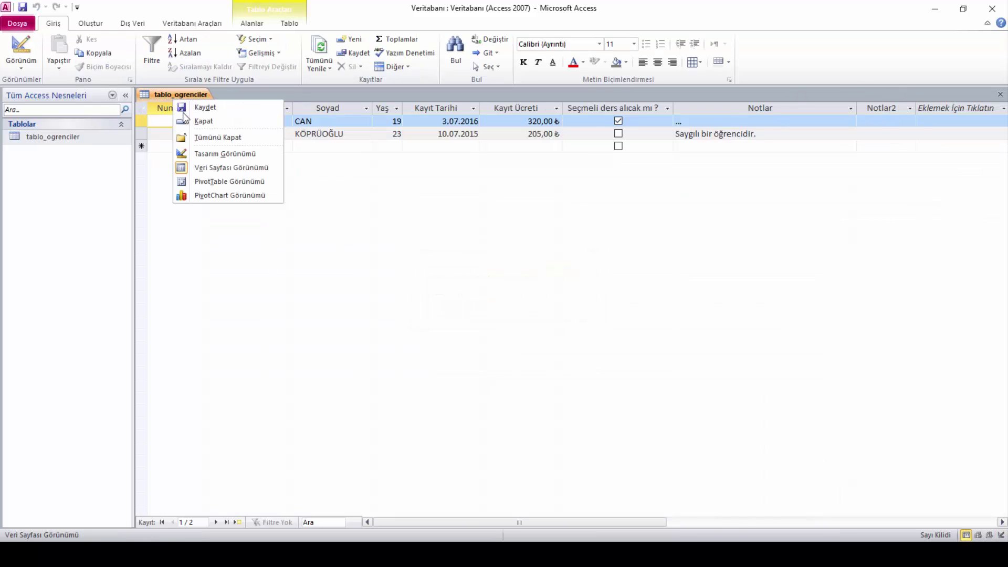
click(206, 154)
click(141, 215)
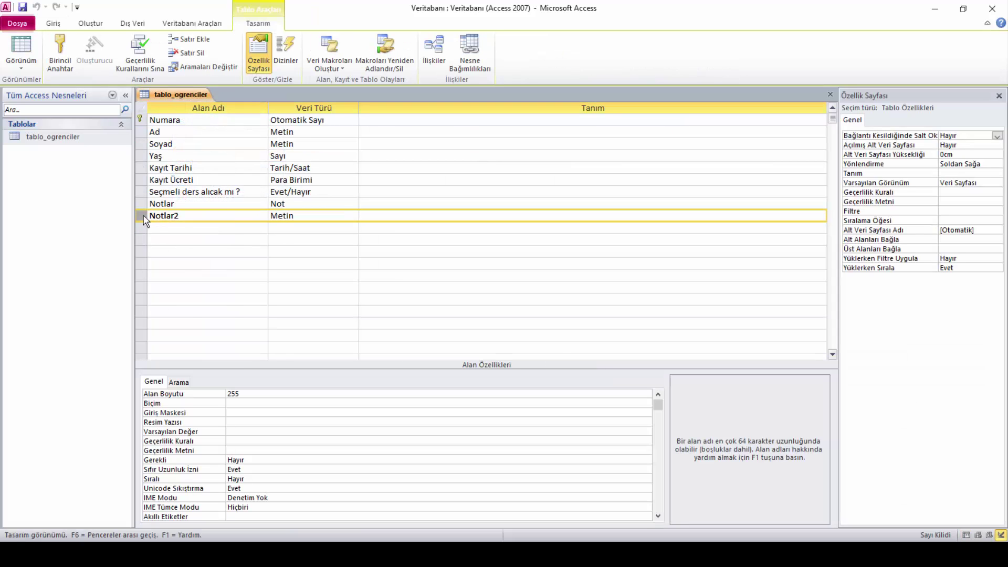
Delete the Notlar2 row with Satır Sil and confirm permanent deletion
right_click(142, 217)
click(157, 298)
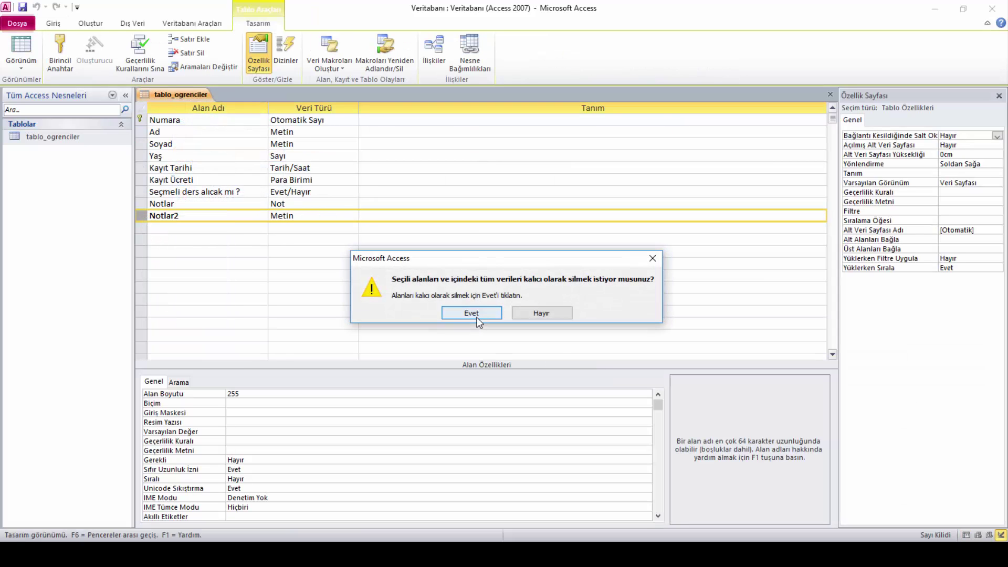
click(476, 314)
right_click(140, 216)
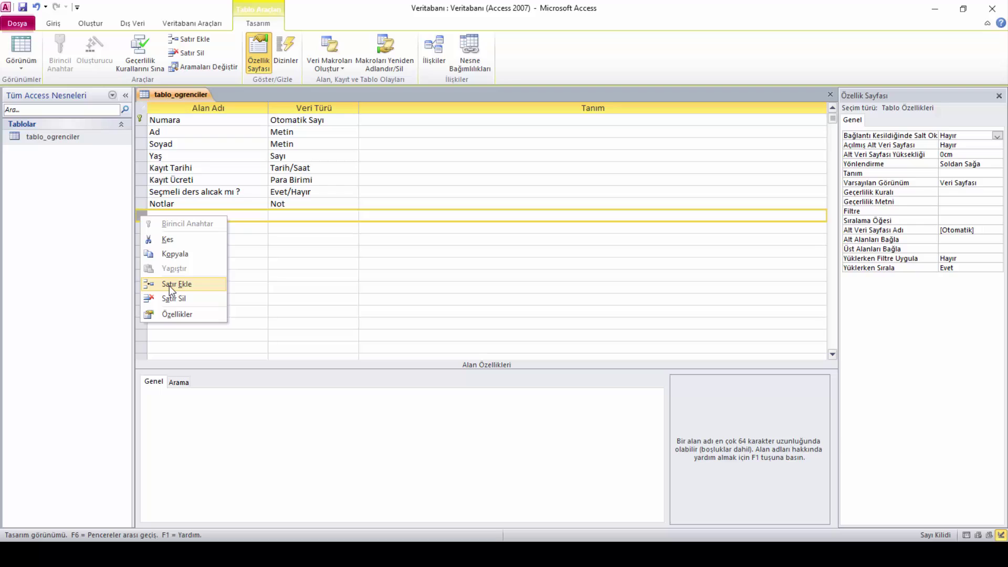
click(326, 275)
Copy the Notlar field row with Kopyala
right_click(141, 203)
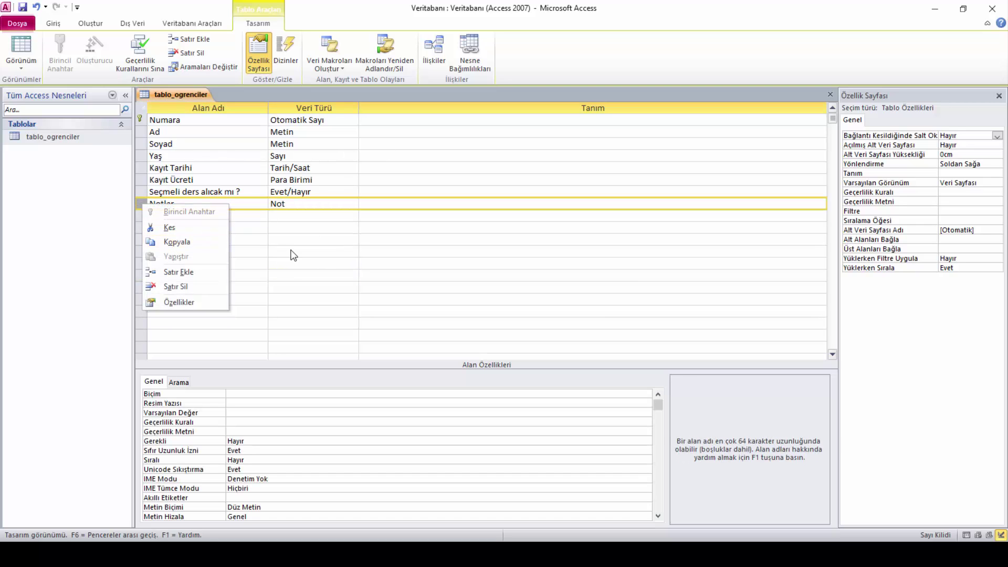
click(318, 251)
click(142, 203)
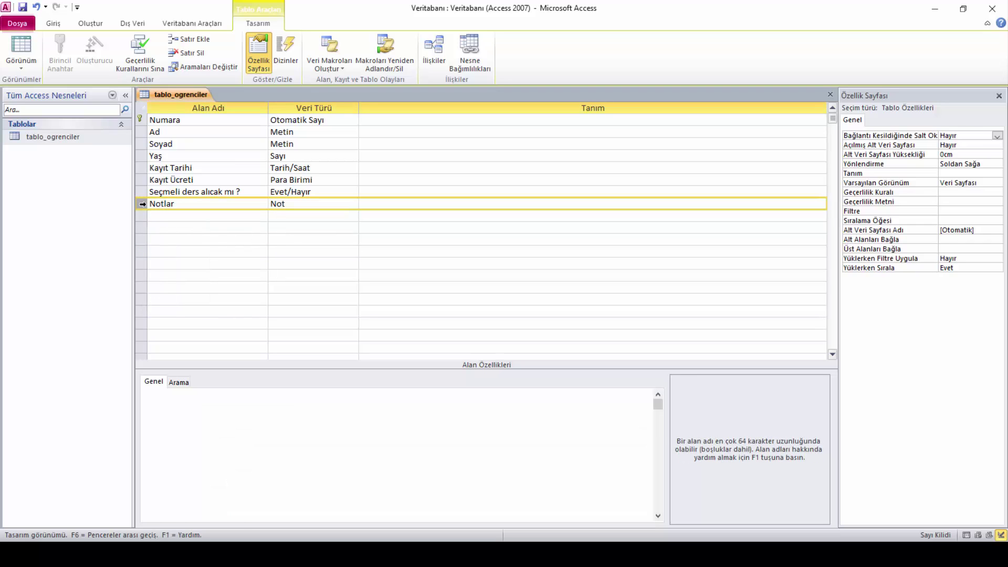
right_click(143, 204)
click(168, 242)
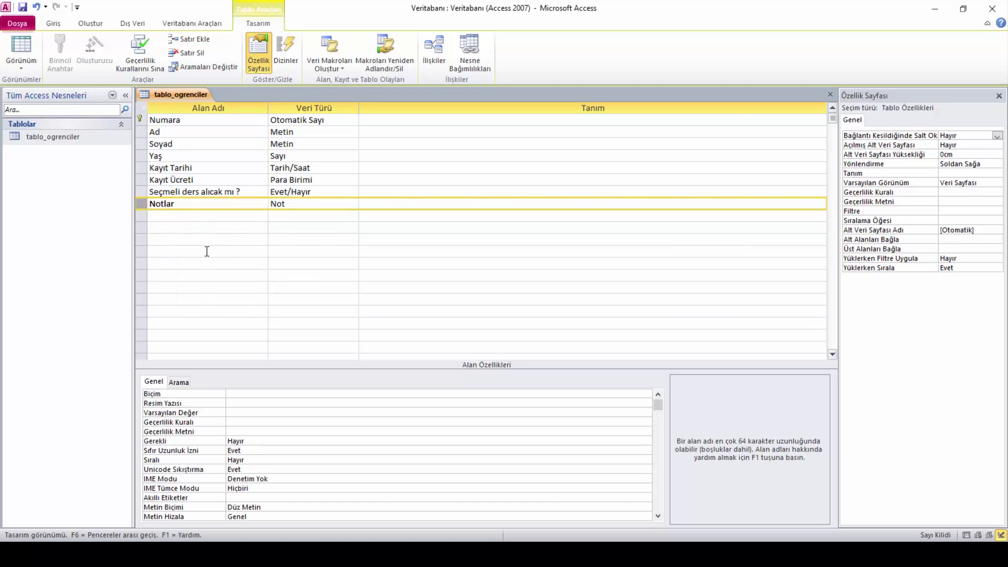
click(142, 217)
right_click(142, 221)
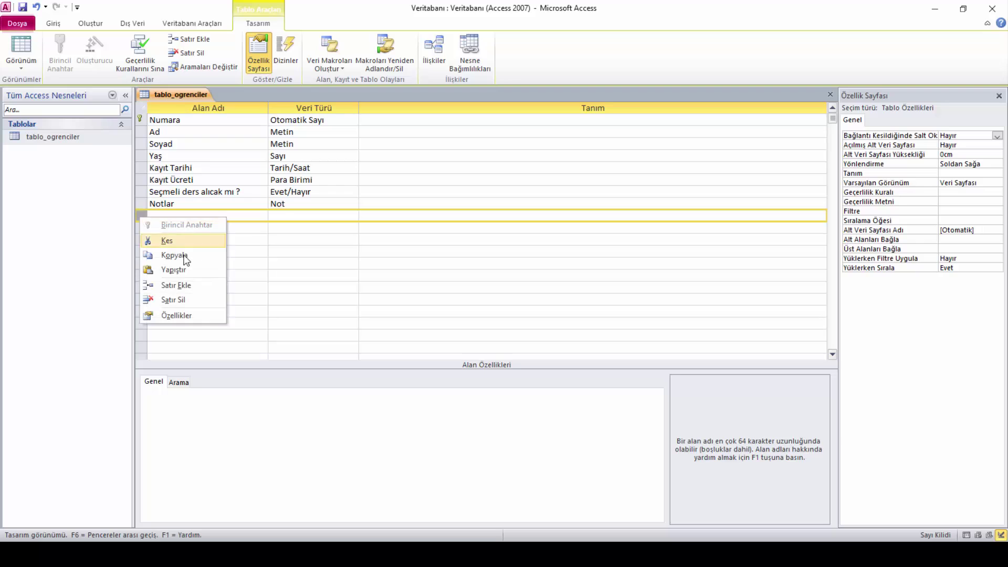
click(187, 268)
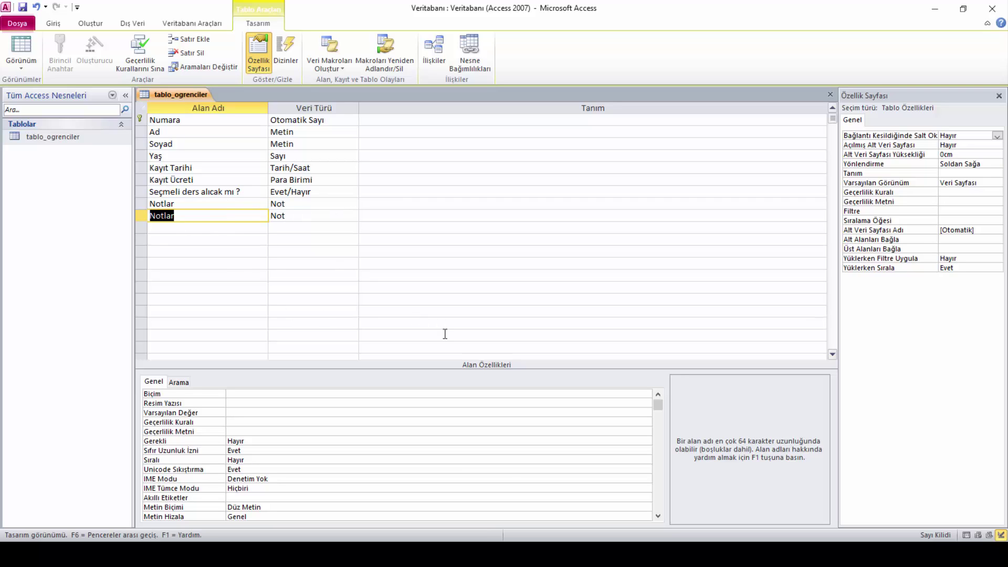
key(Delete)
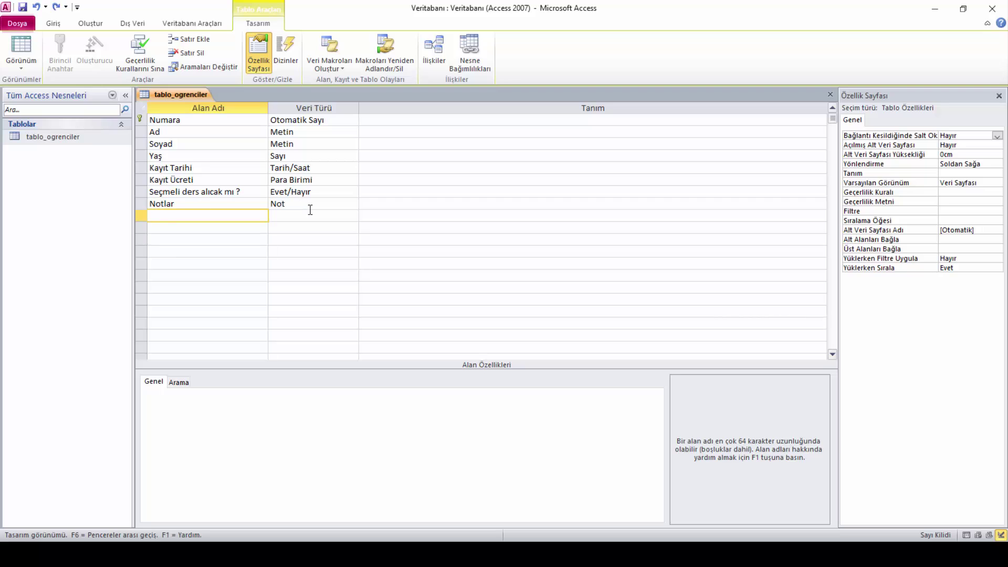
click(311, 211)
key(Delete)
click(205, 240)
click(204, 219)
key(Tab)
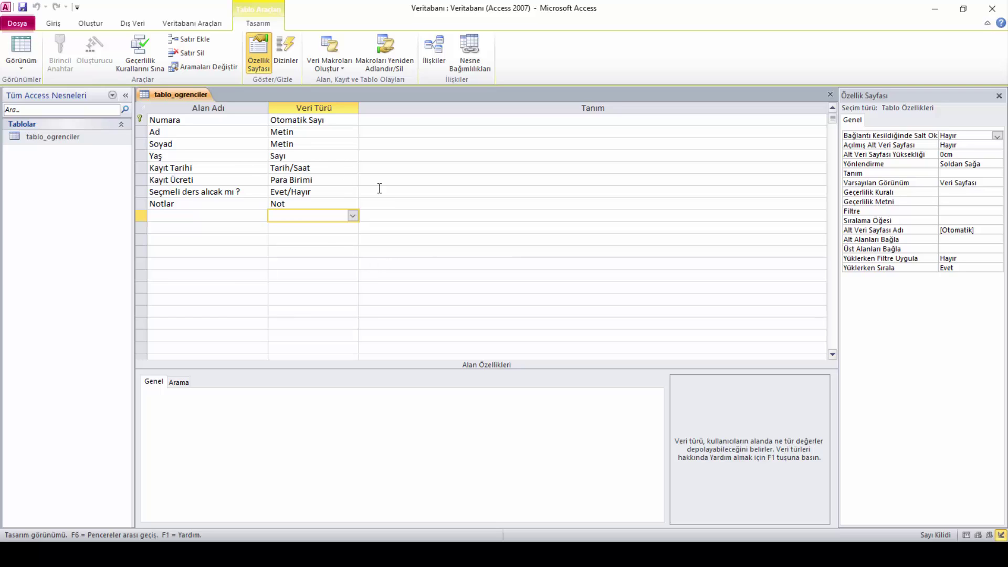
click(270, 276)
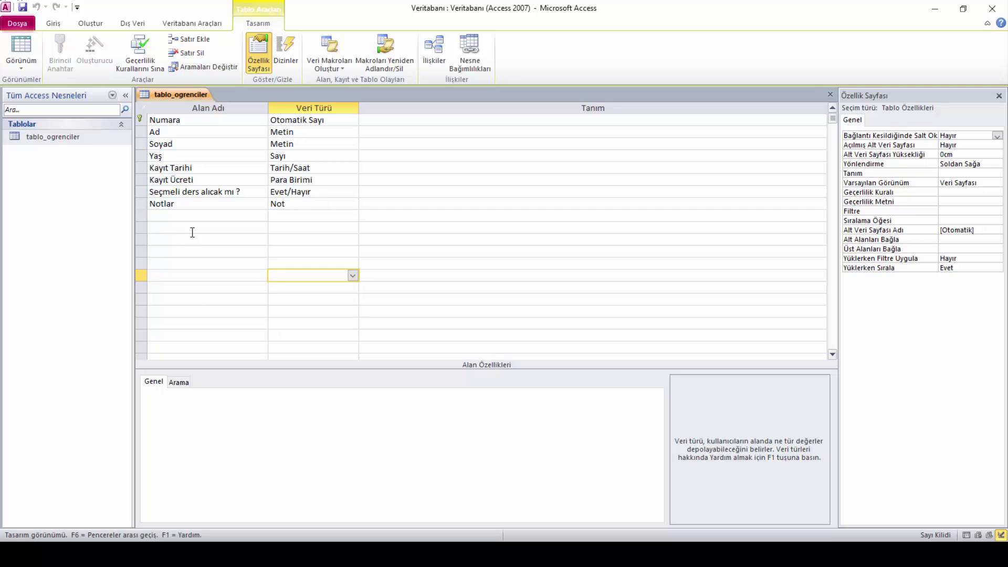
Close the tablo_ogrenciler design view, leaving the table listed in the navigation pane
click(187, 216)
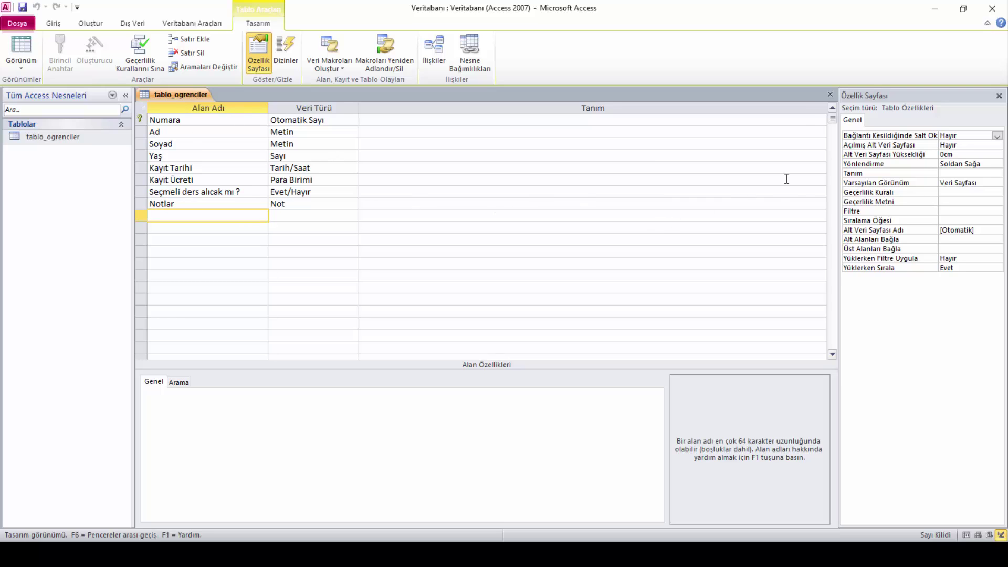
click(829, 94)
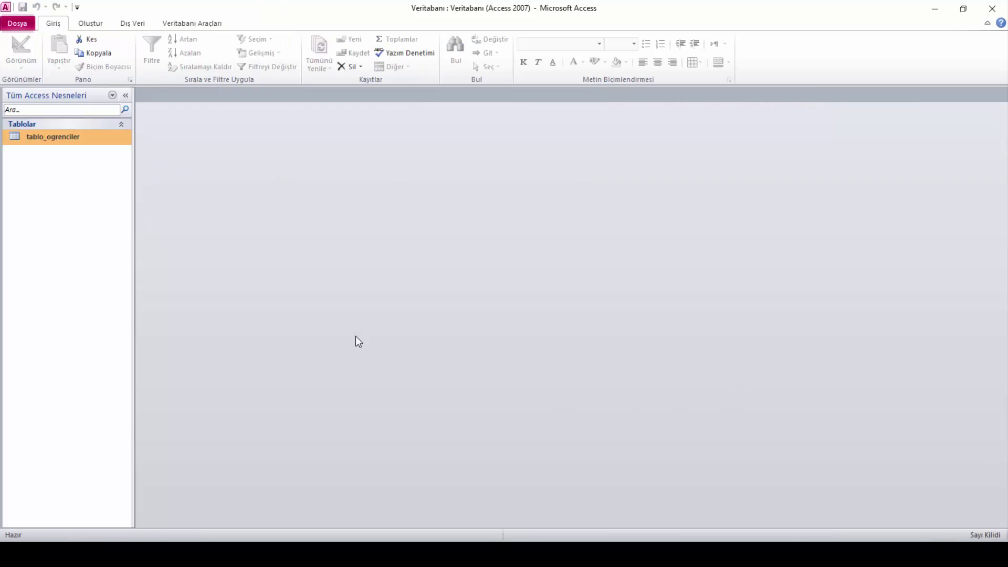
Open tablo_ogrenciler, view it briefly as a PivotTable, then reopen it in Datasheet view
double_click(49, 137)
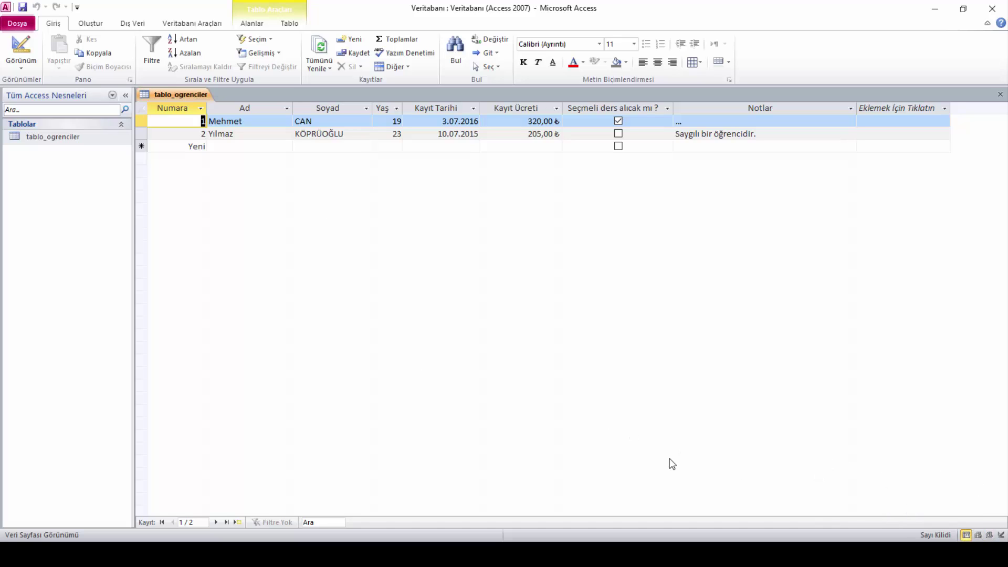
click(979, 535)
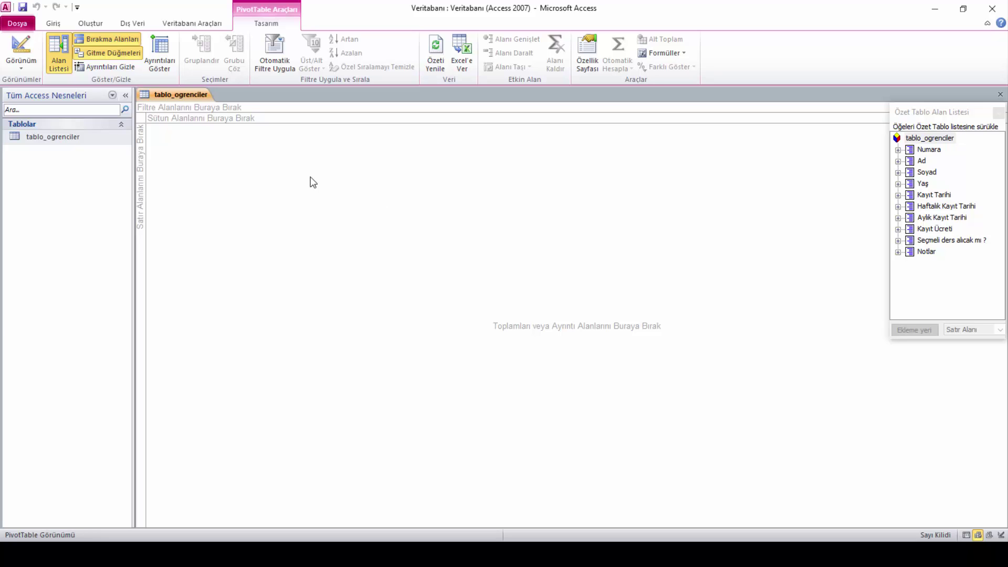
click(1000, 95)
double_click(106, 141)
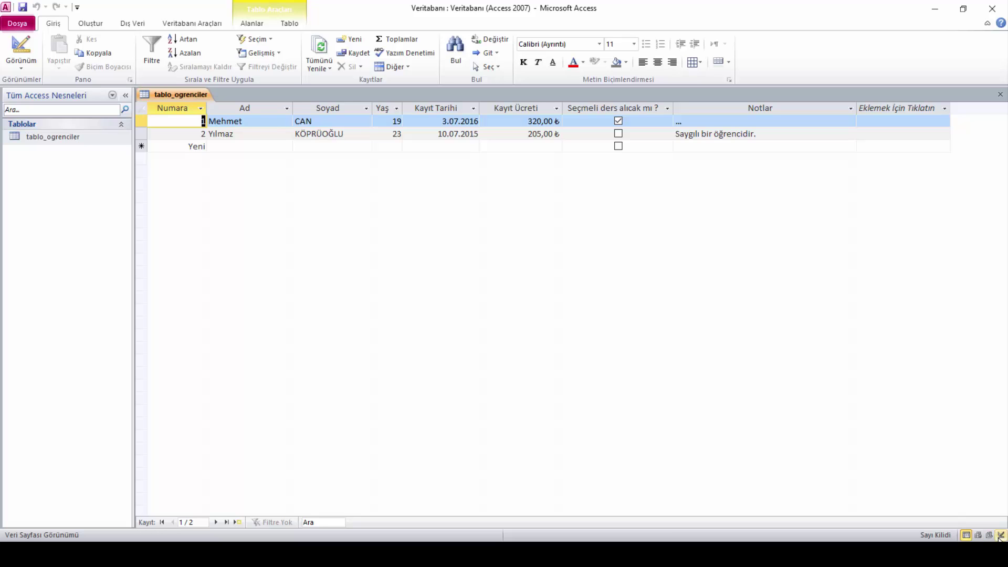
click(1001, 535)
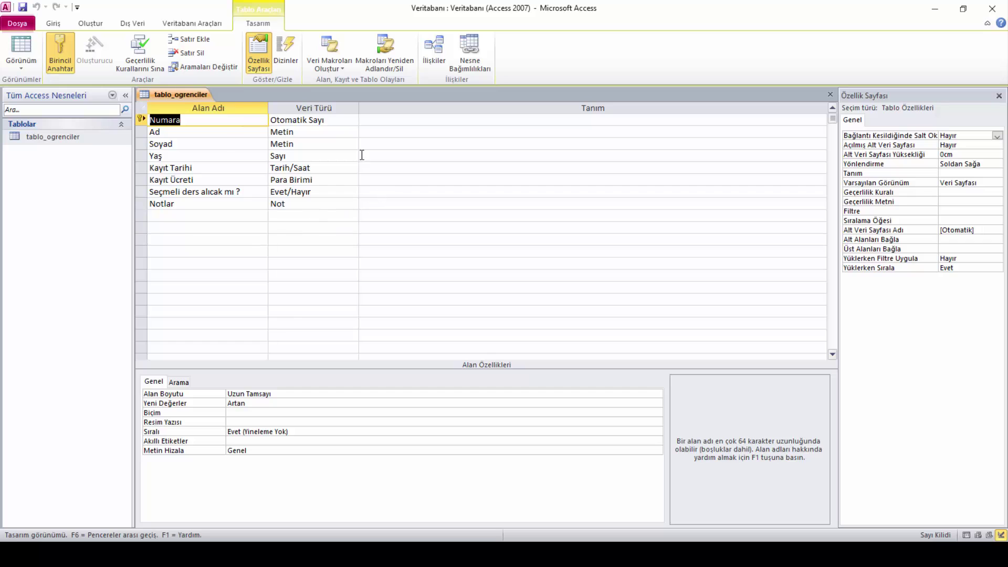
click(172, 214)
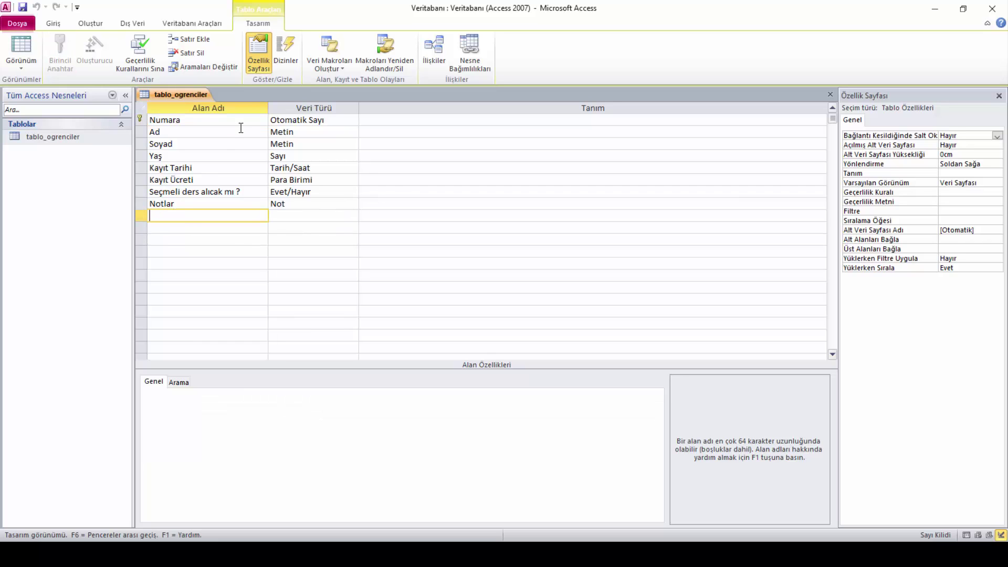
right_click(181, 99)
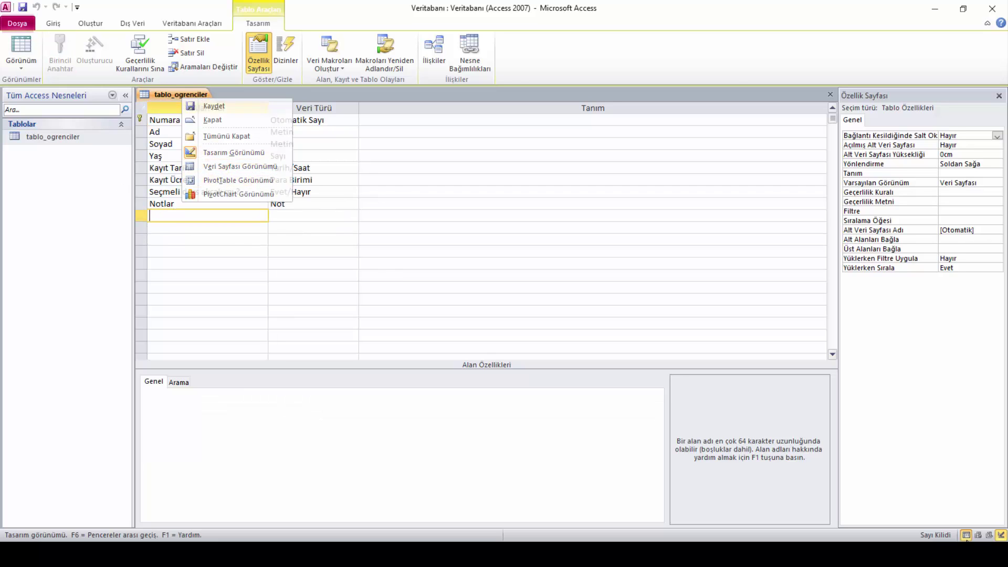
click(234, 166)
right_click(176, 94)
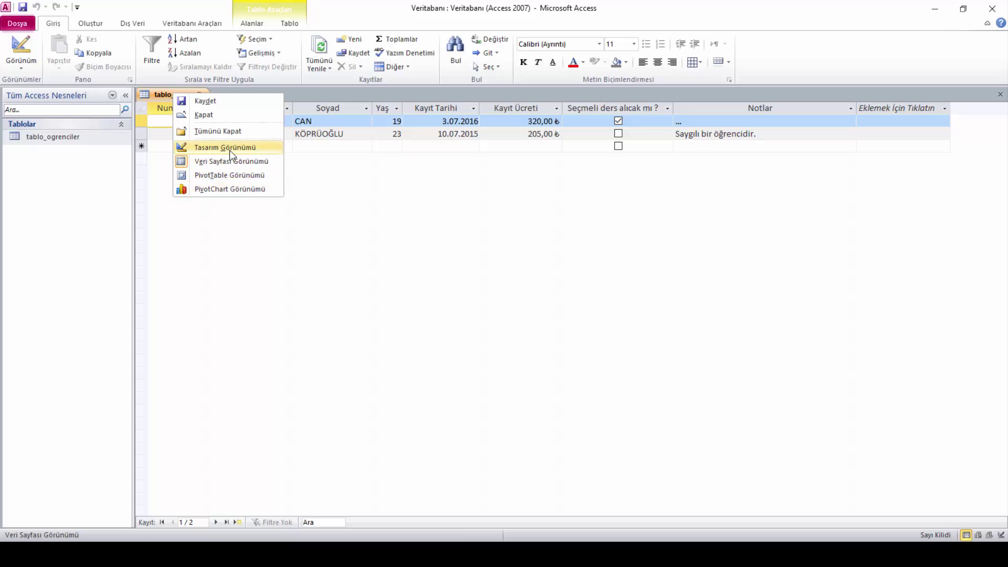
click(230, 152)
right_click(174, 95)
click(231, 163)
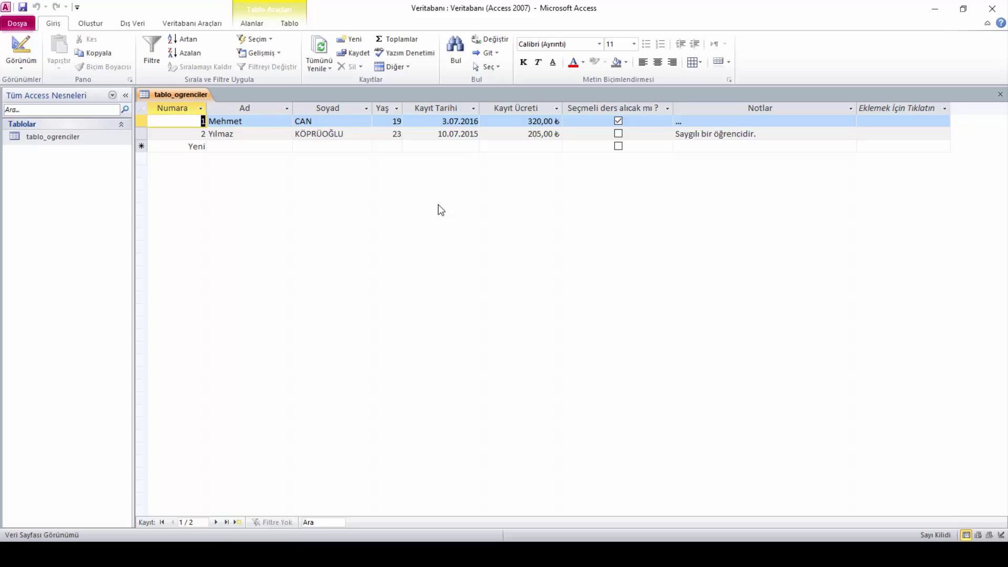
key(Down)
key(Down)
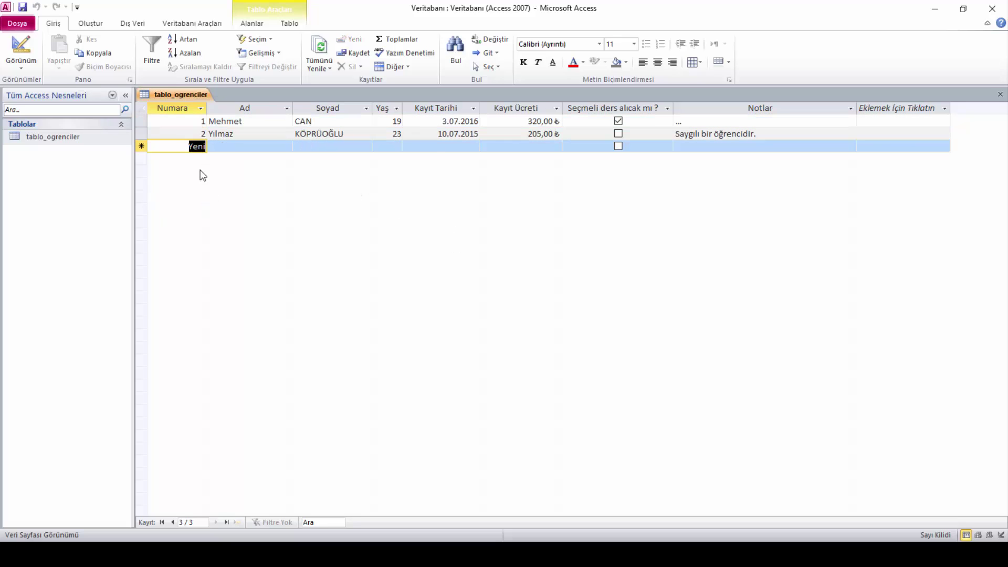
key(Up)
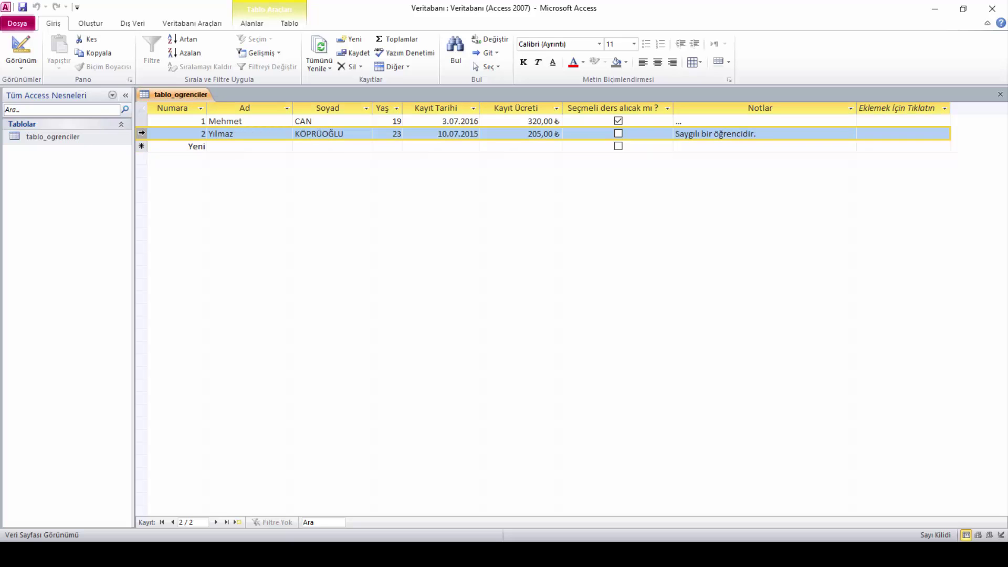
key(Up)
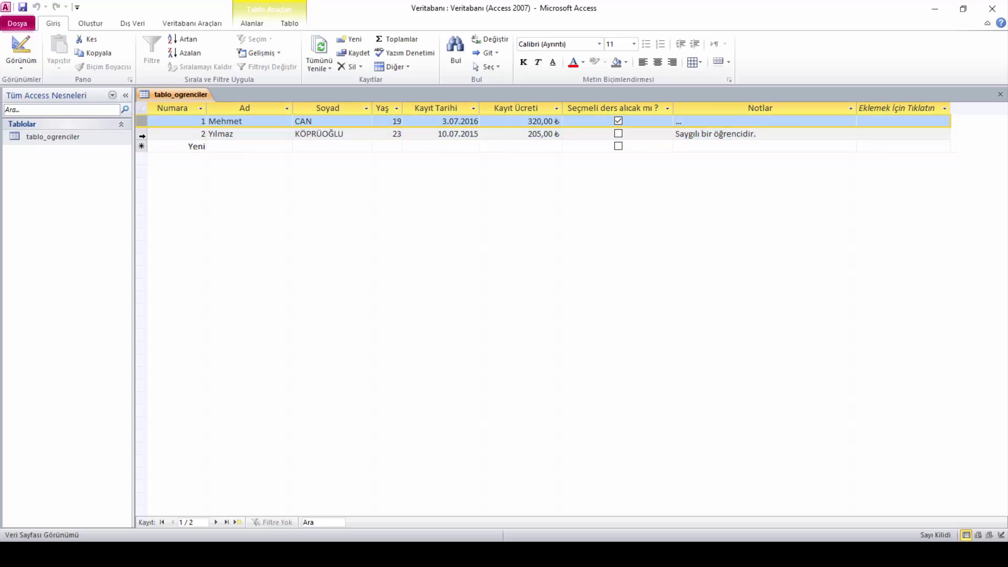
key(Down)
key(Up)
key(Down)
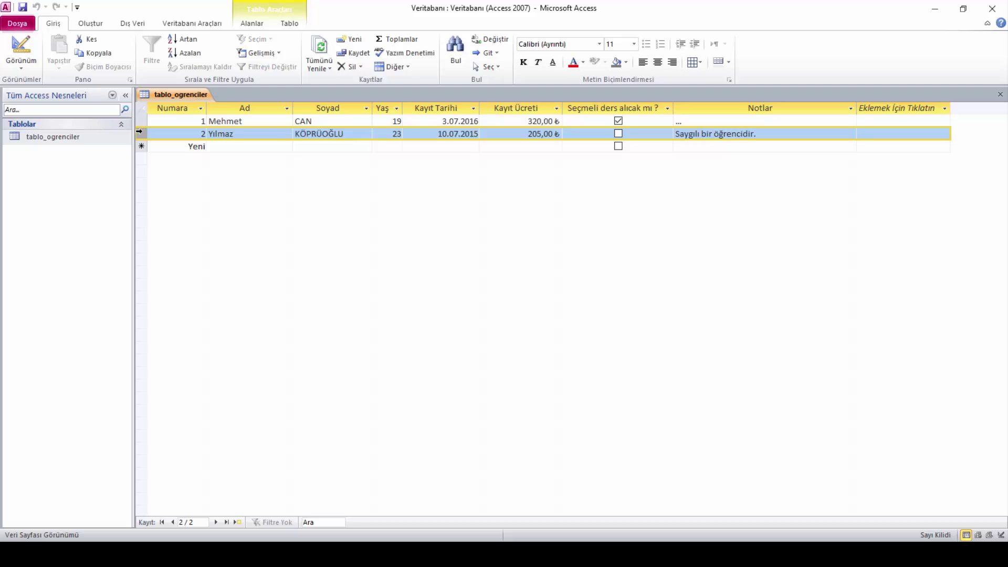
right_click(140, 134)
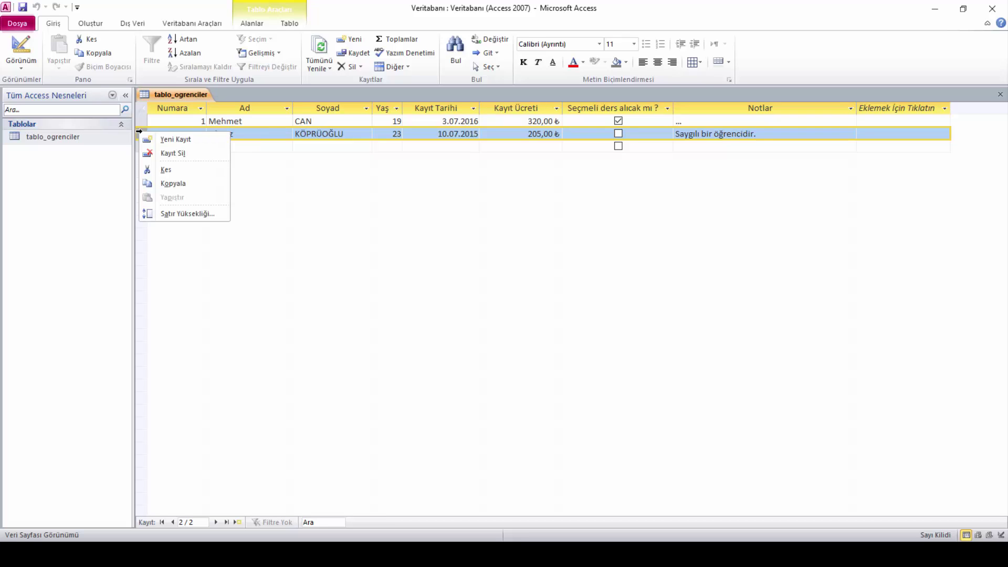
click(182, 153)
key(Return)
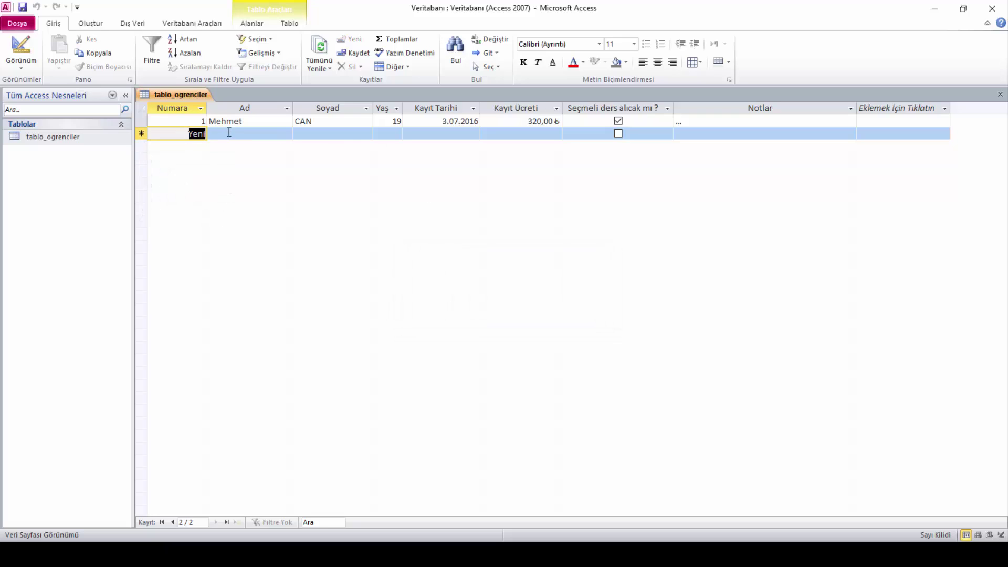
click(229, 133)
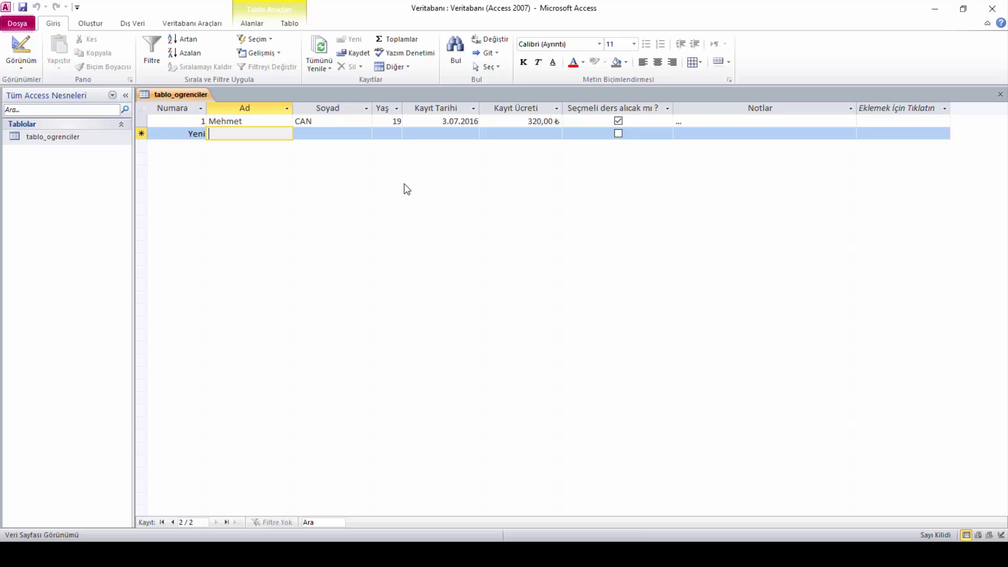
click(338, 135)
key(Caps_Lock)
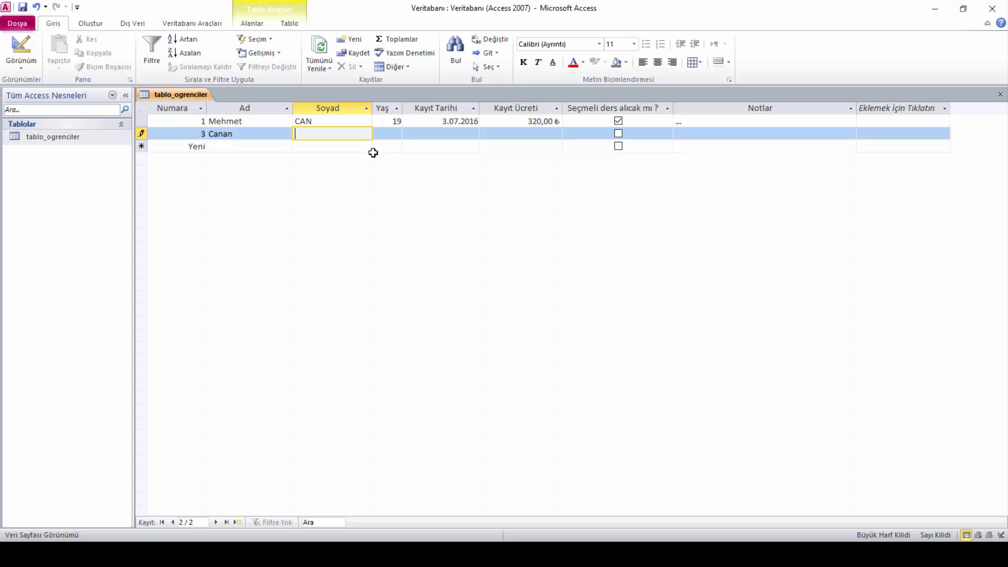
key(Tab)
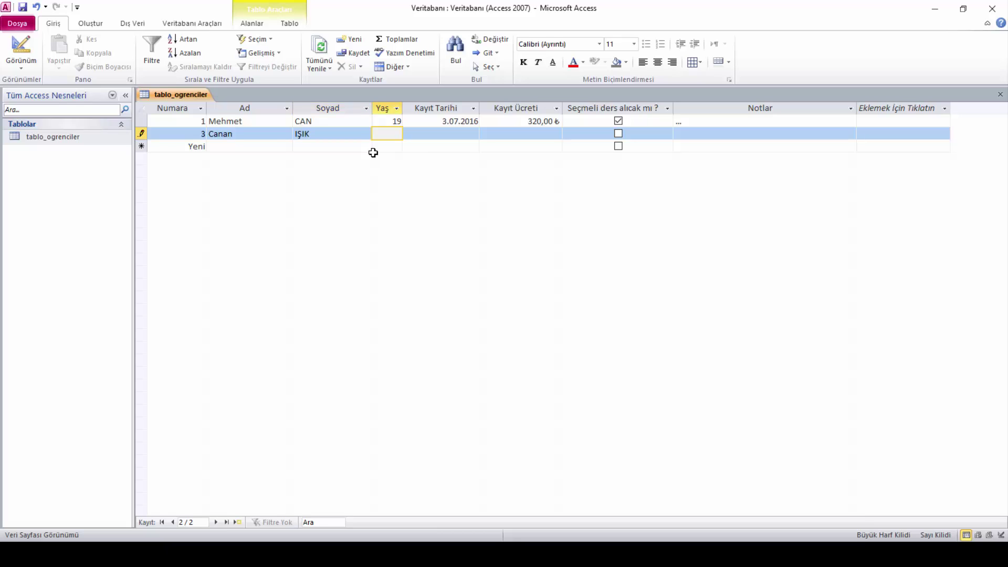
text(18)
key(Tab)
text(2.9.2016)
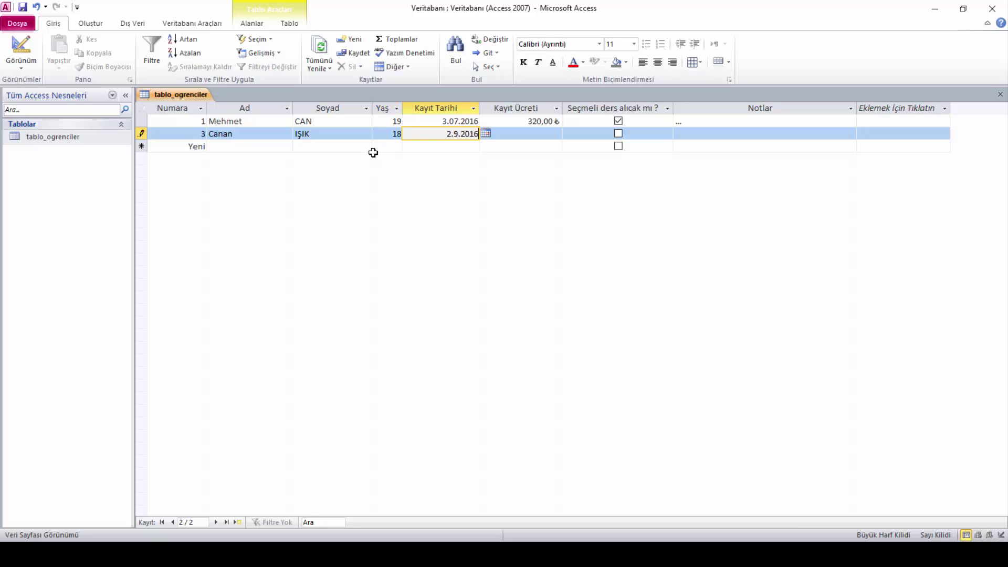
key(Tab)
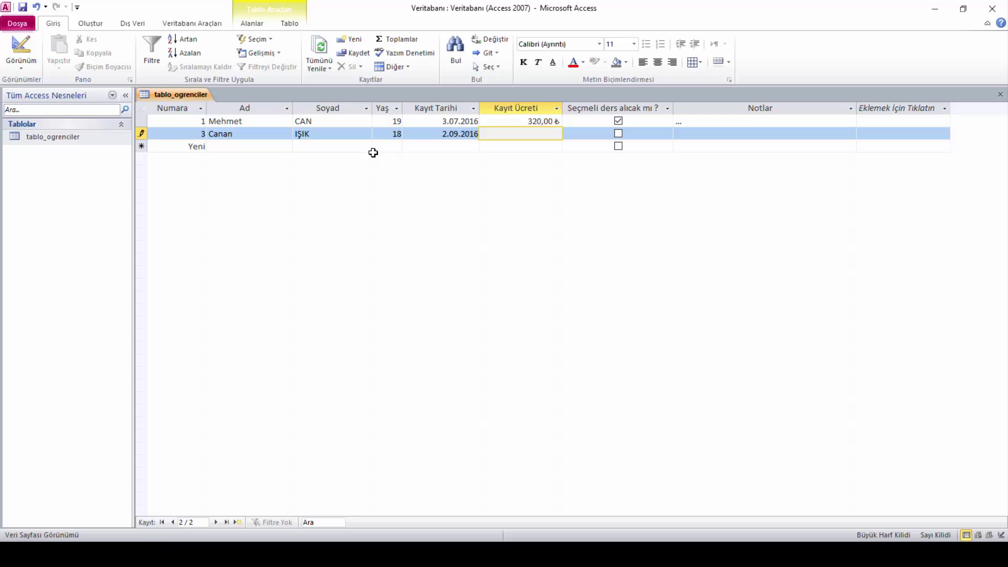
text(300)
key(Tab)
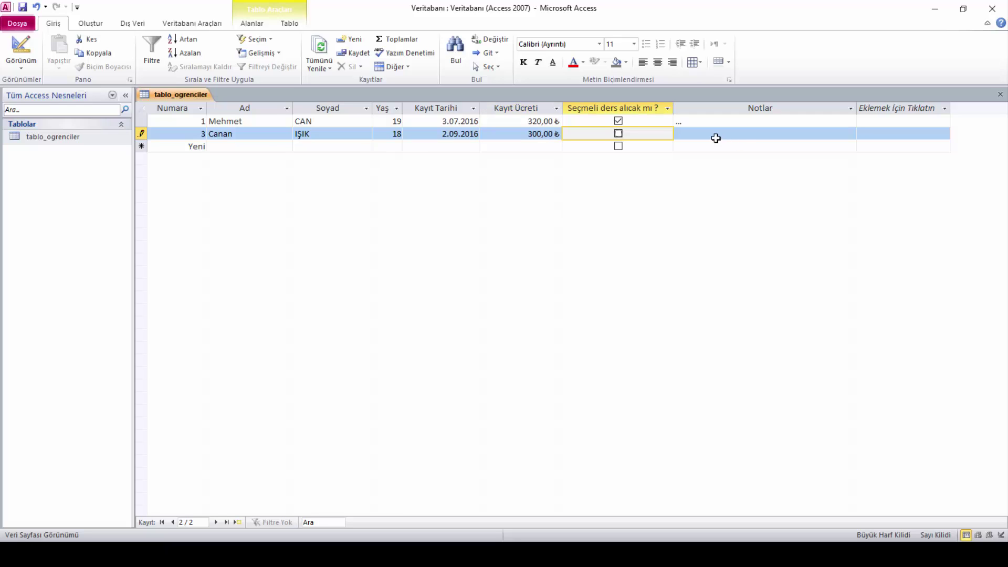
key(Tab)
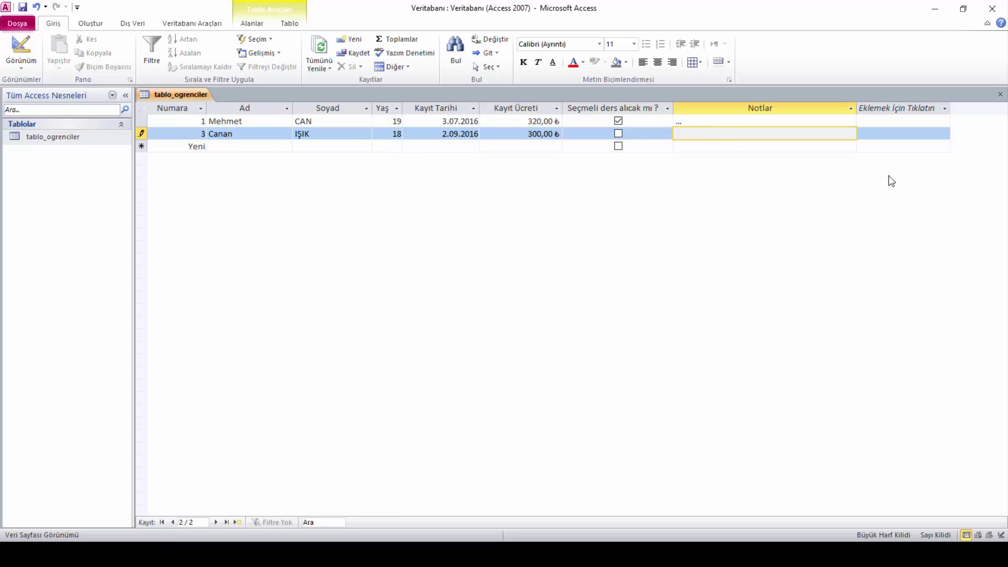
Fill in Canan's Notlar field with 'Türkiye' and save the record
text(tÜRK)
key(BackSpace)
key(BackSpace)
key(BackSpace)
key(BackSpace)
text(T)
key(Caps_Lock)
text(rüki)
text(ye)
key(BackSpace)
key(BackSpace)
text(ür)
key(Tab)
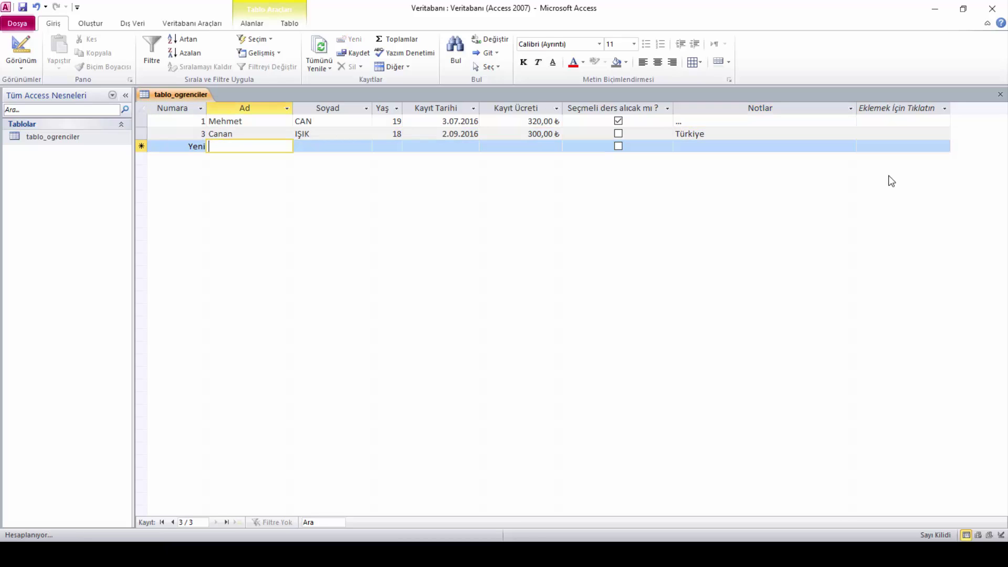
key(shift+Tab)
Edit Canan's Türkiye note by adding the text 'Matematik 2.'
click(701, 137)
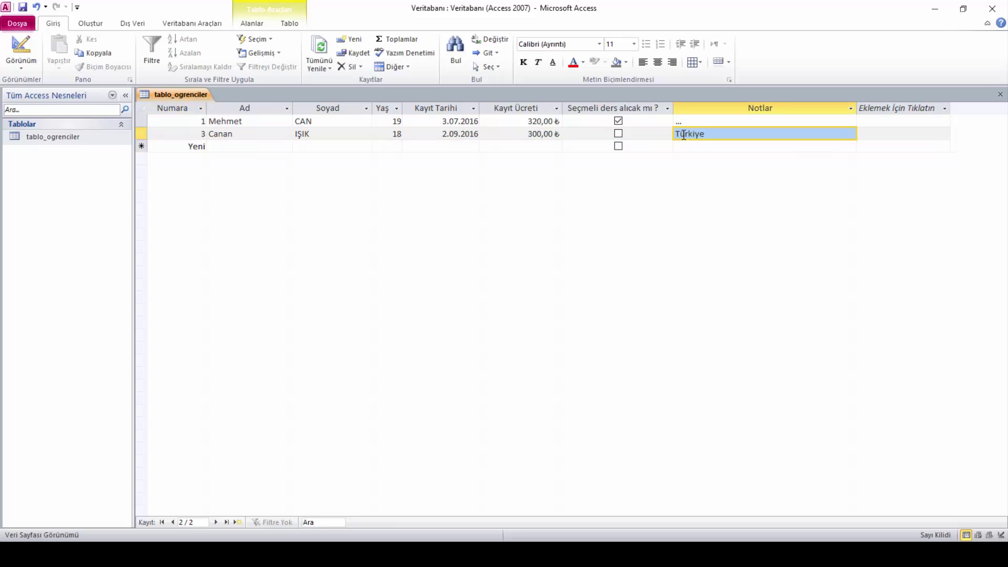
click(687, 134)
key(Left)
key(Left)
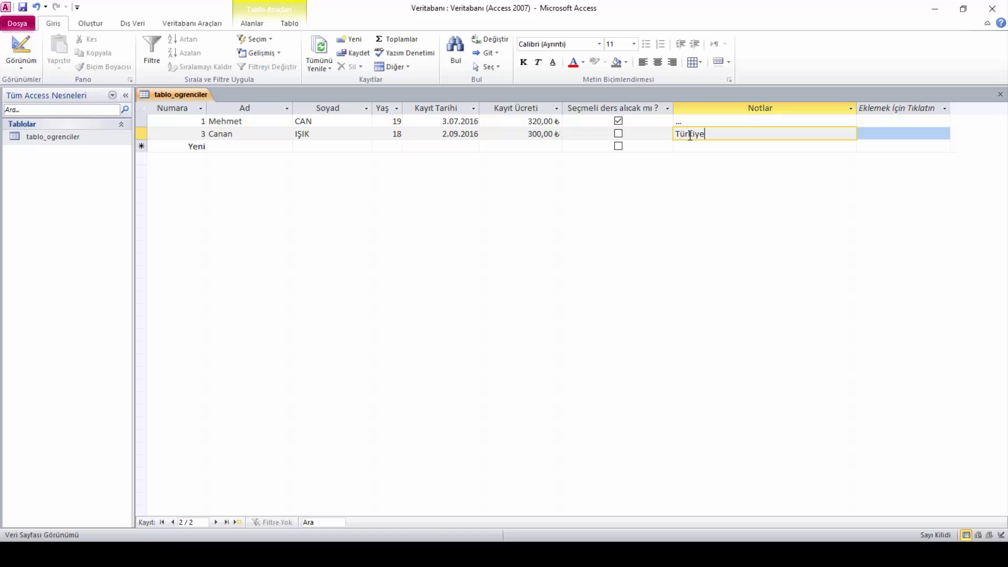
text(Matematik 2.)
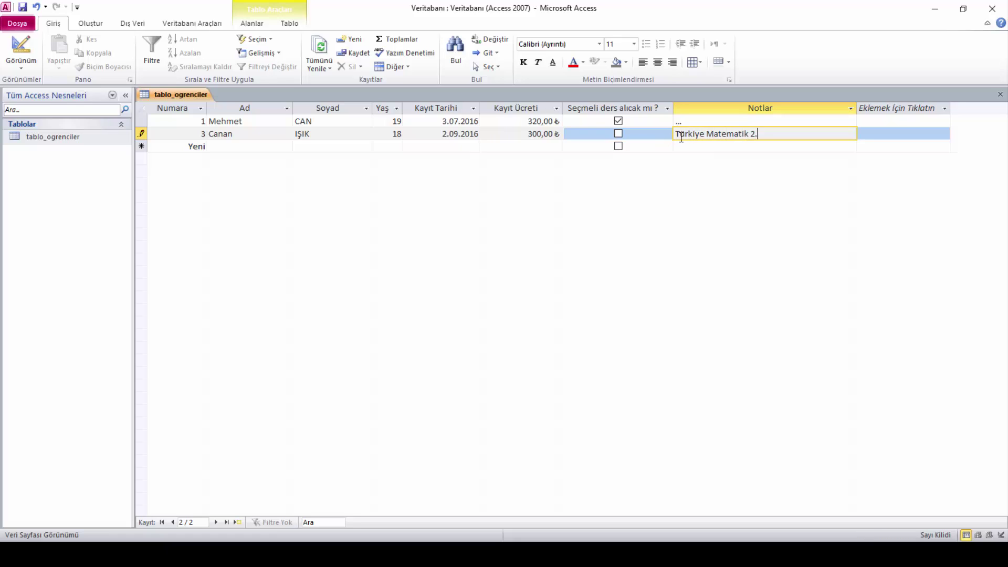
click(685, 145)
click(768, 134)
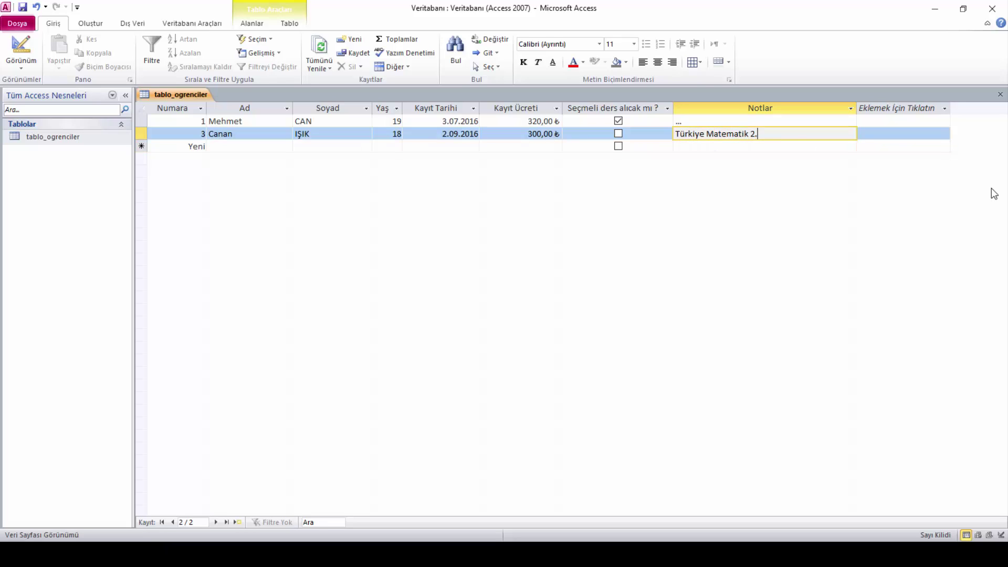
text(si)
Clear the note, enter 'Saygılı bir öğrencidir.' instead, and save the record
key(BackSpace)
key(BackSpace)
key(BackSpace)
key(BackSpace)
key(BackSpace)
key(BackSpace)
key(BackSpace)
key(BackSpace)
key(BackSpace)
key(BackSpace)
key(BackSpace)
key(BackSpace)
key(BackSpace)
key(BackSpace)
key(BackSpace)
key(BackSpace)
key(BackSpace)
key(BackSpace)
key(BackSpace)
key(BackSpace)
key(Caps_Lock)
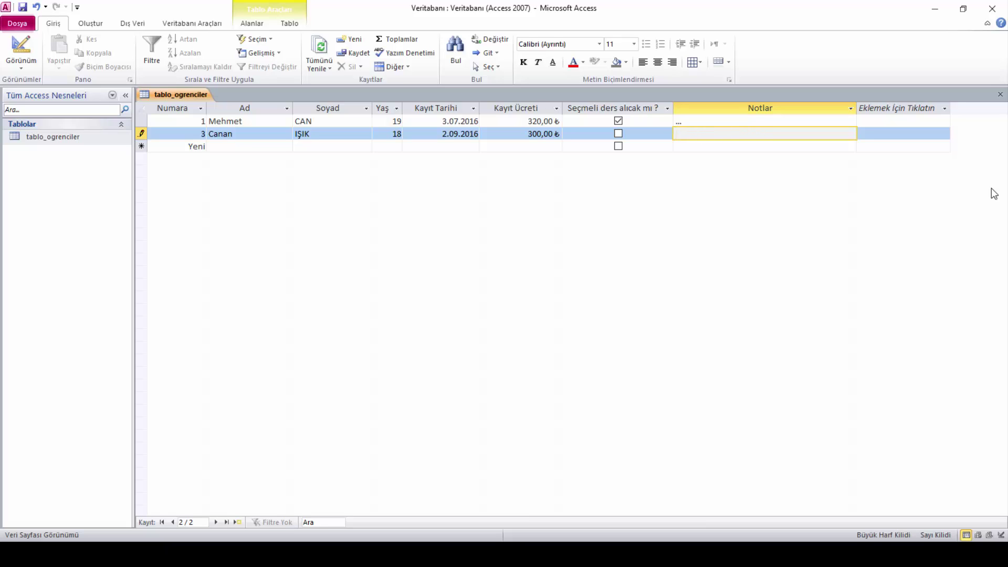
text(T)
key(Caps_Lock)
key(BackSpace)
key(Caps_Lock)
text(SS)
key(Caps_Lock)
text(ssss)
key(BackSpace)
key(BackSpace)
key(BackSpace)
key(BackSpace)
key(BackSpace)
text(aygılı bir öğrencd)
key(BackSpace)
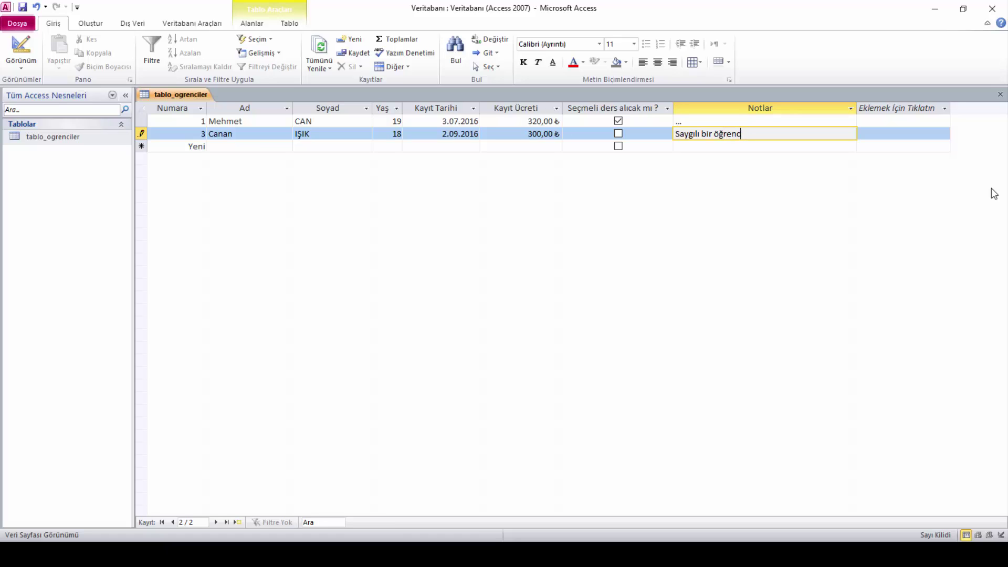
text(idir.)
click(709, 145)
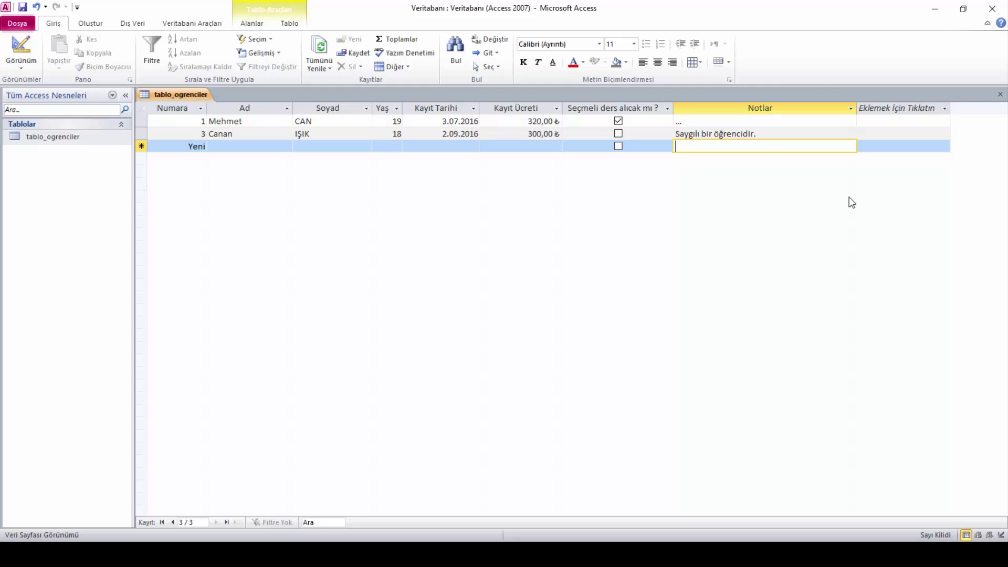
Jump to the first record with Ctrl+Home and minimise the Access window
key(ctrl+Home)
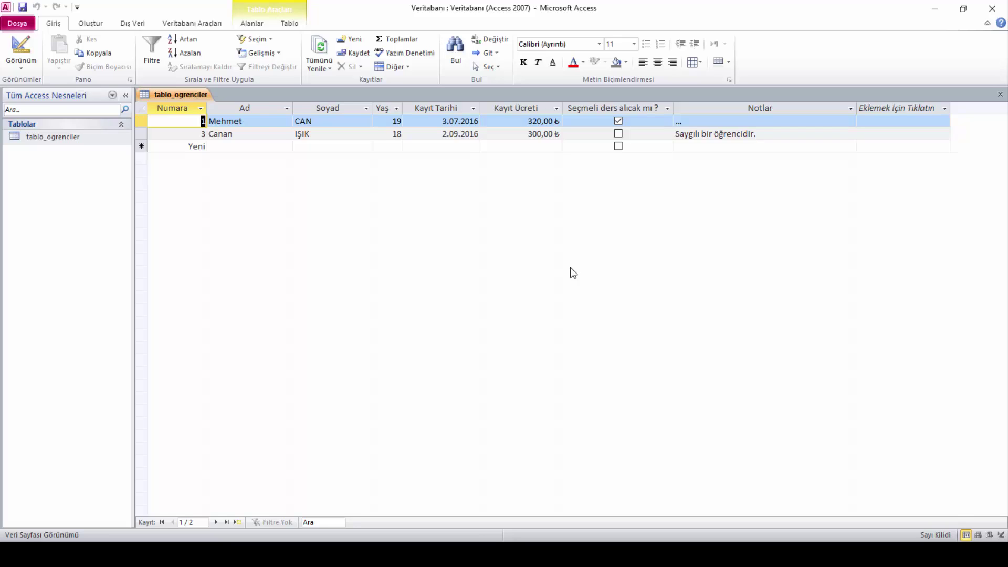
click(932, 9)
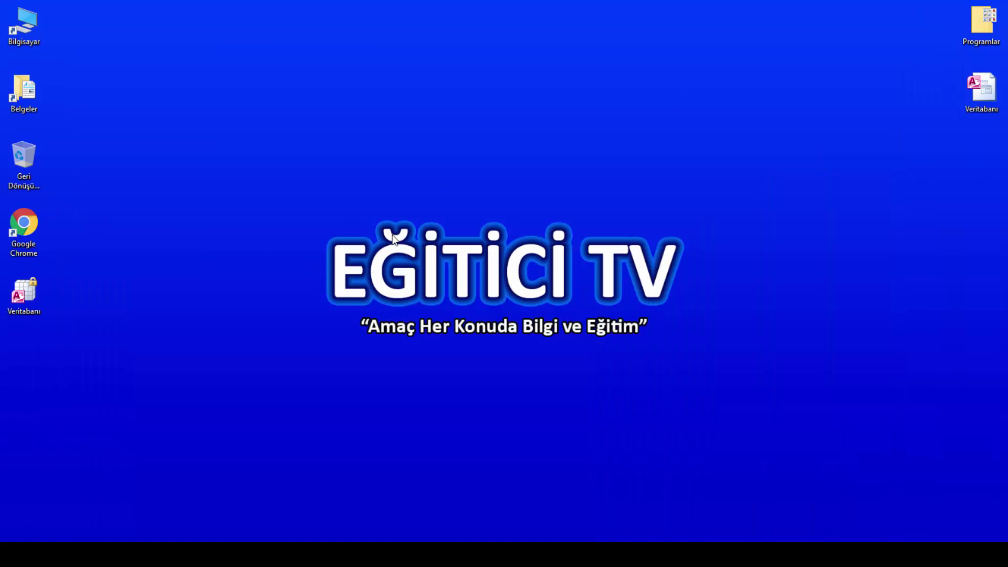